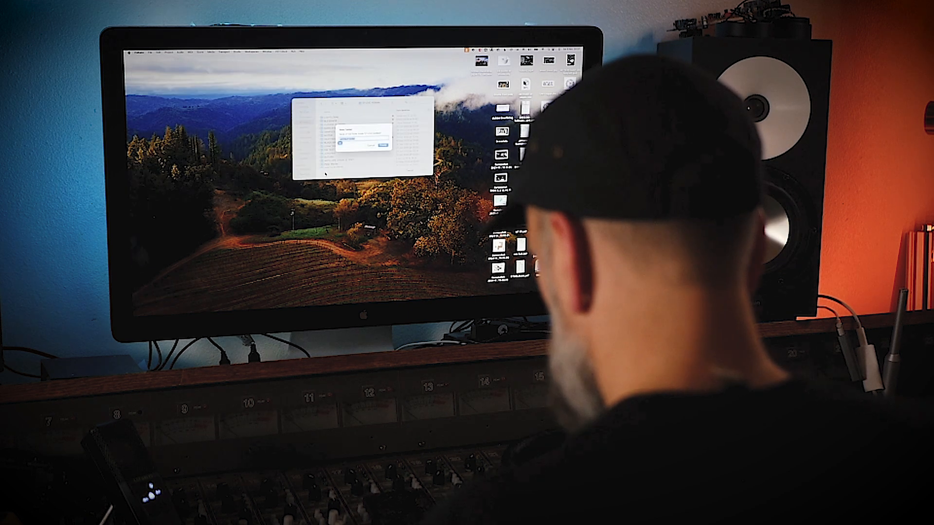
- Create the new project folder with the name CUBASE 14
text(CUBASE 14)
key(Return)
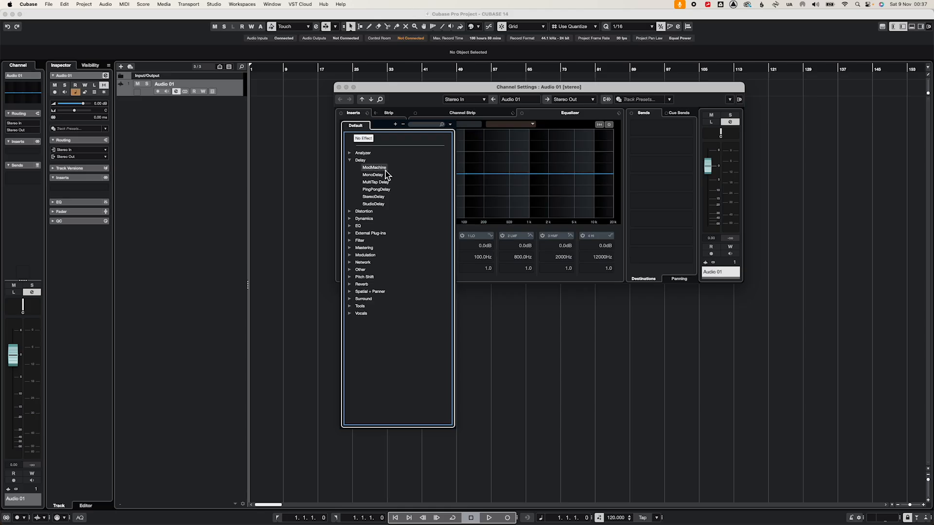
- Load the StudioDelay effect into the first insert slot of the Audio 01 track
click(374, 204)
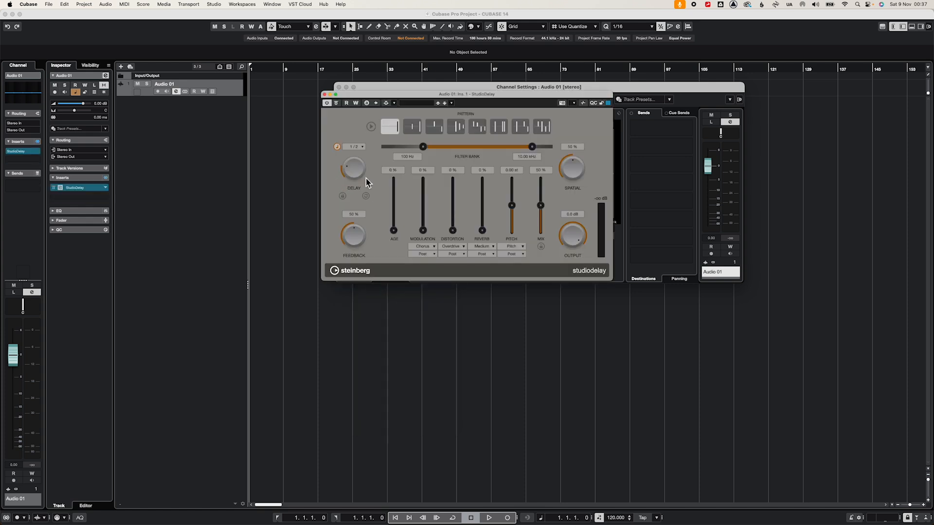
drag(382, 101, 349, 161)
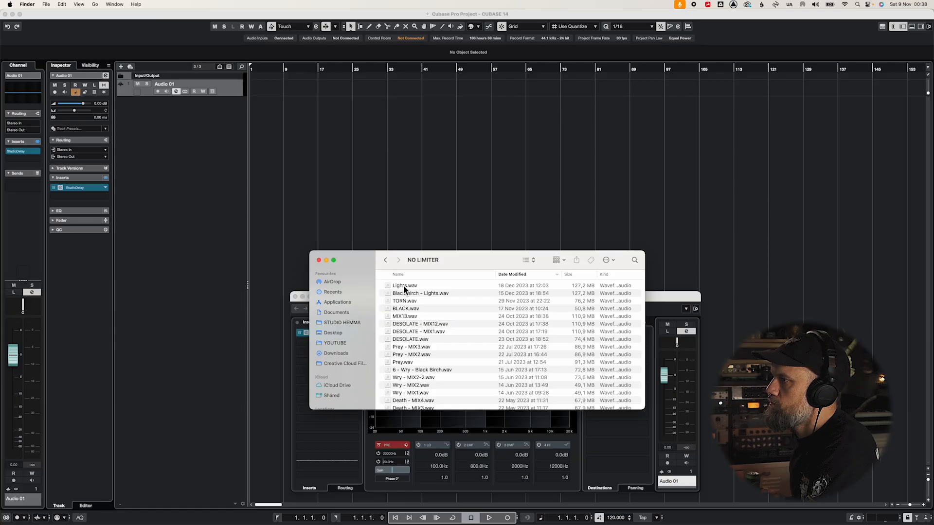
- Import Lights.wav onto its own track, copying the file to the project folder, and move the clip to bar 1
drag(405, 285, 323, 197)
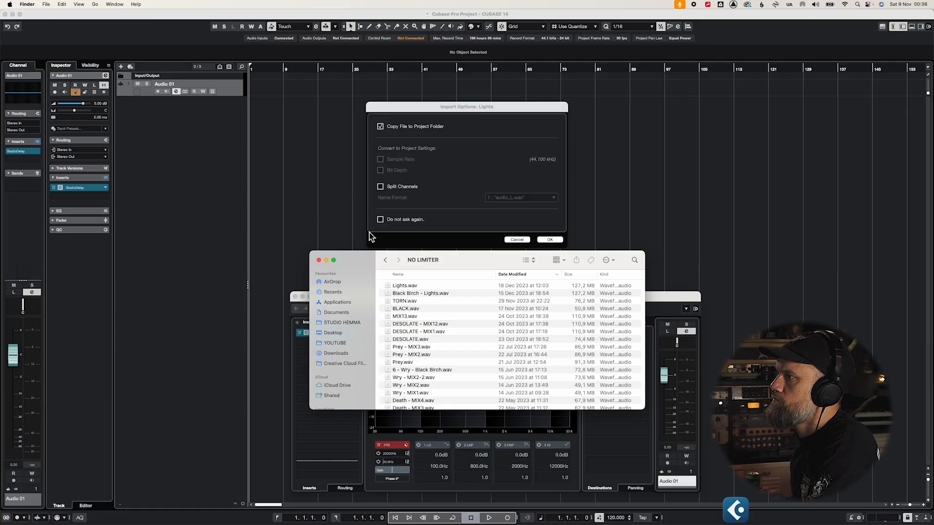
click(548, 240)
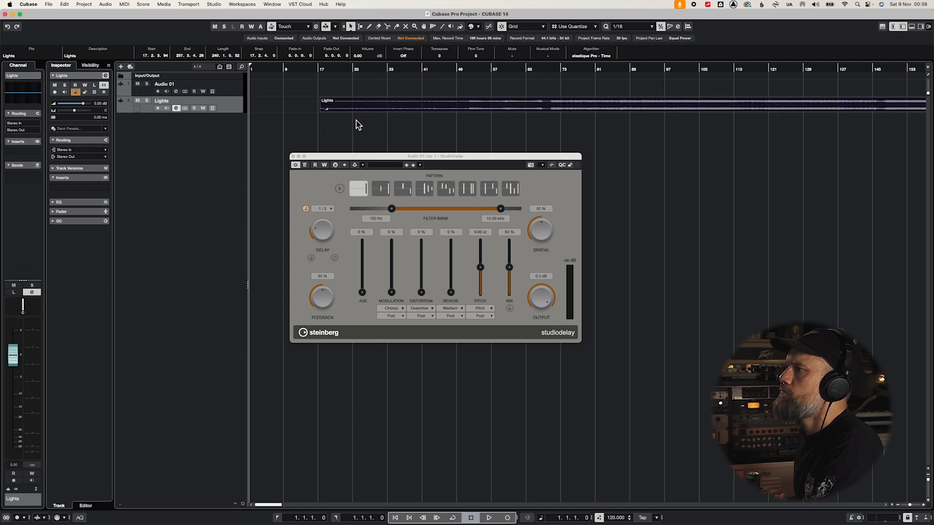
drag(396, 109, 315, 110)
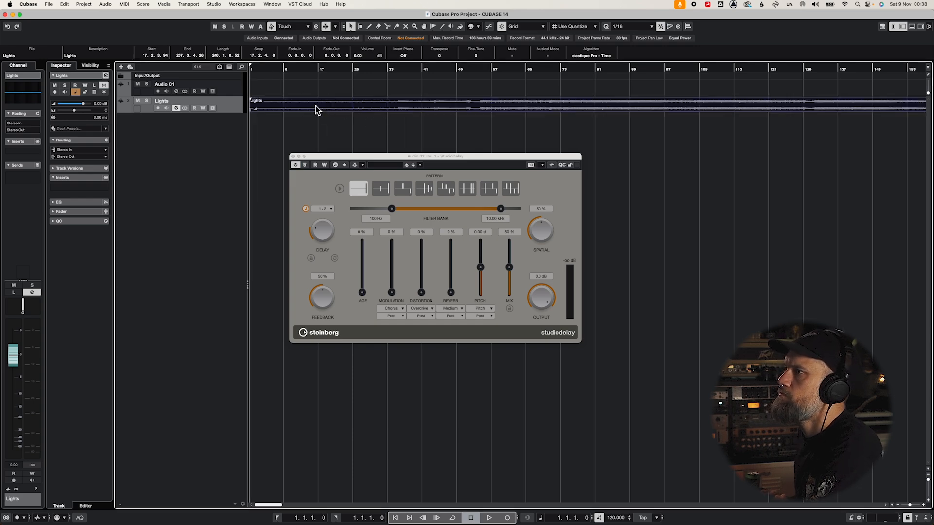
- Enlarge the Lights track's height and raise the clip's volume to about 6.89 dB
drag(234, 114, 238, 192)
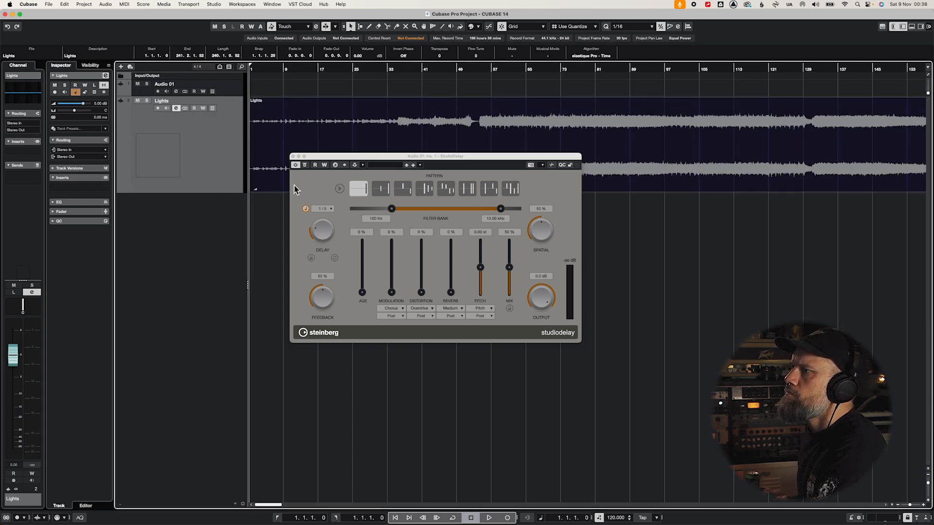
drag(342, 157, 358, 276)
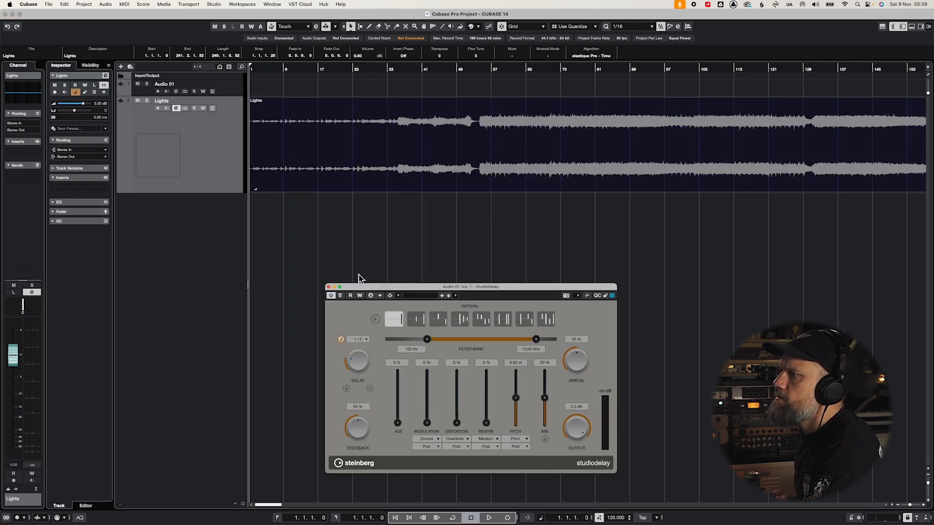
click(261, 197)
drag(253, 182, 252, 180)
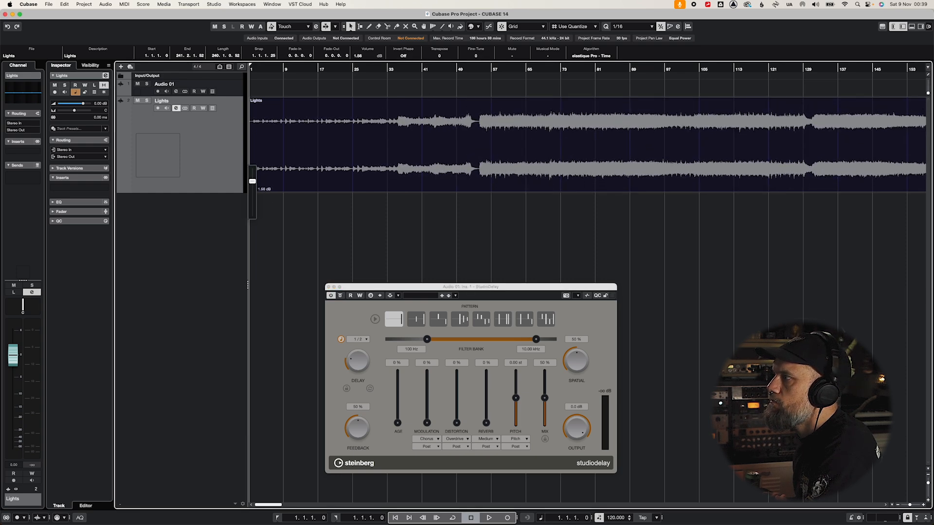
scroll(260, 196, right, 1)
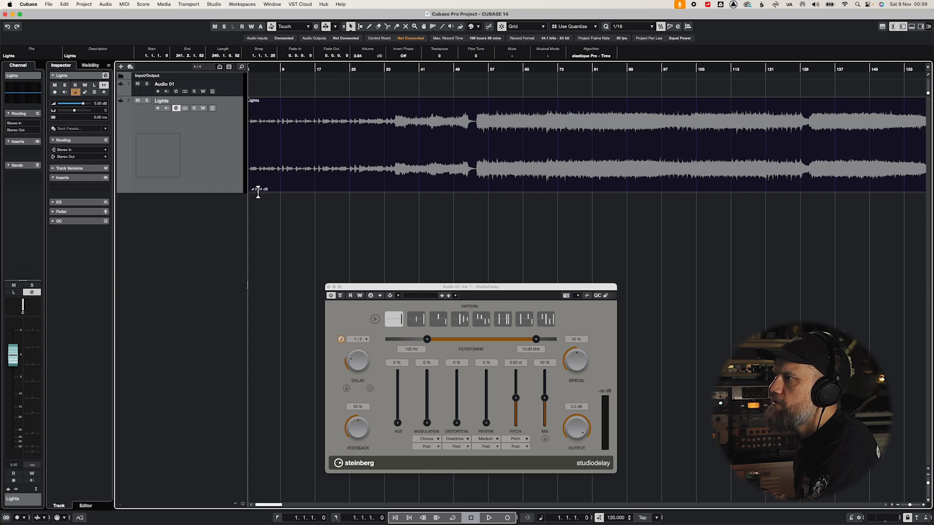
scroll(263, 191, left, 2)
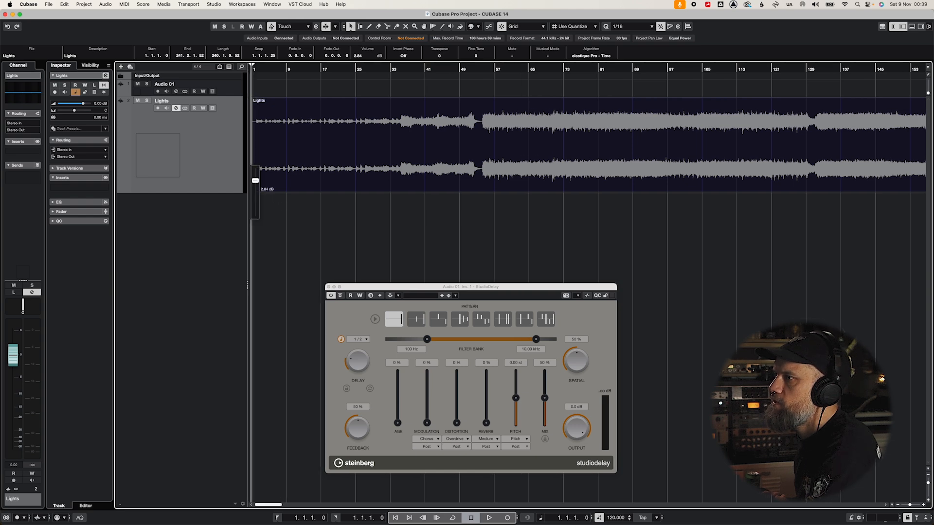
drag(255, 180, 255, 177)
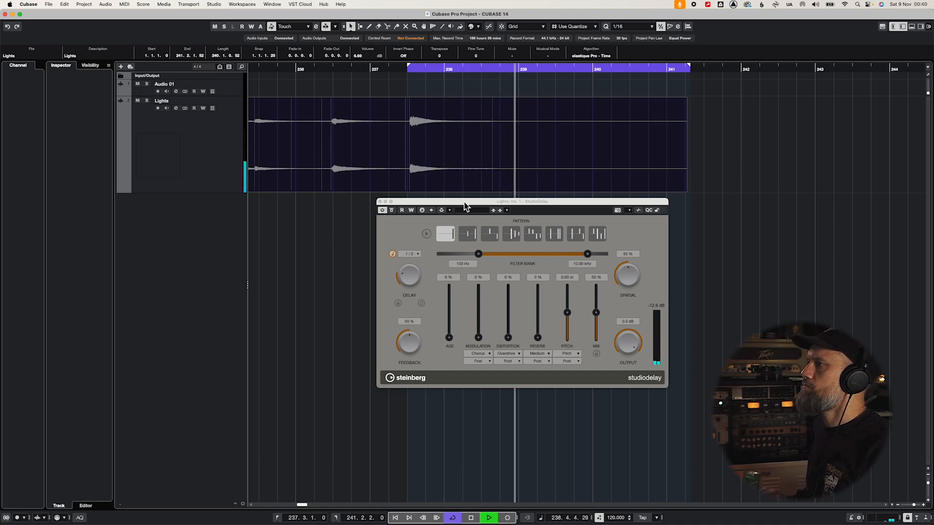
- Bypass and re-enable StudioDelay on the Lights track to compare the looped ending without and with the effect
click(391, 210)
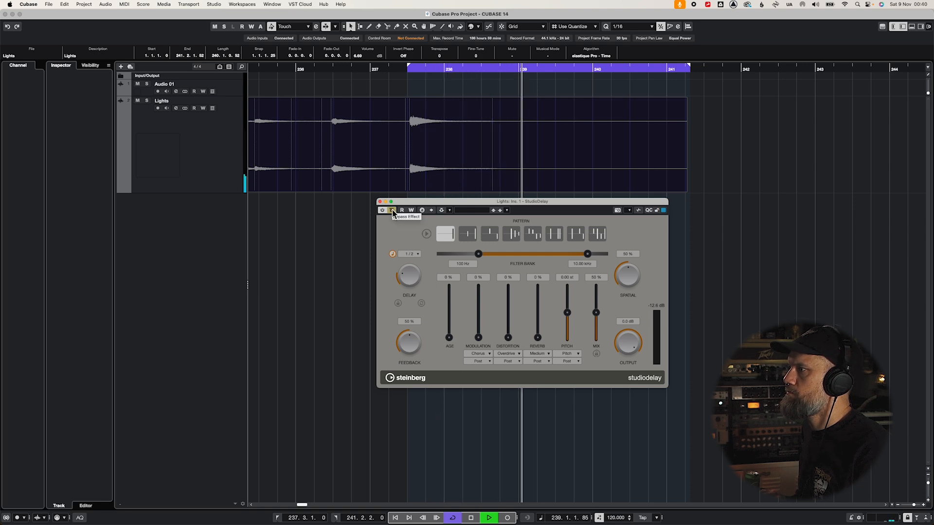
key(space)
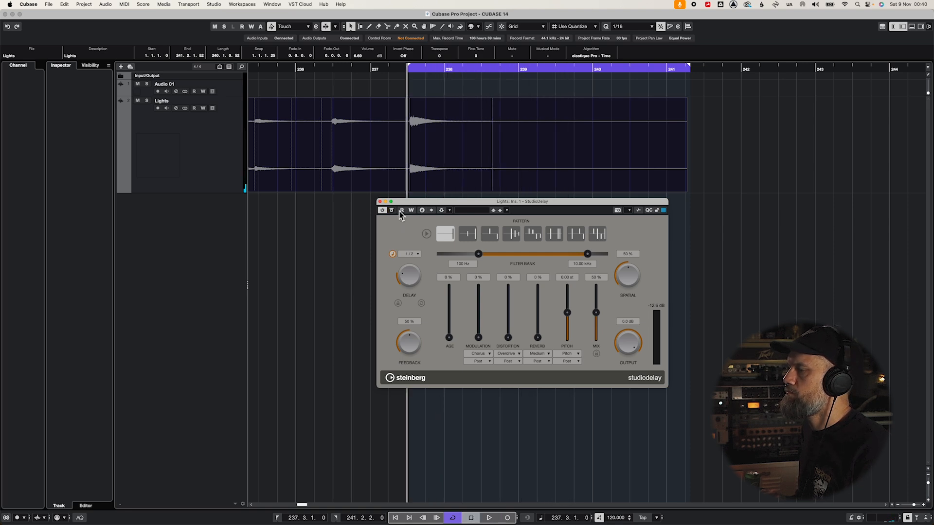
key(space)
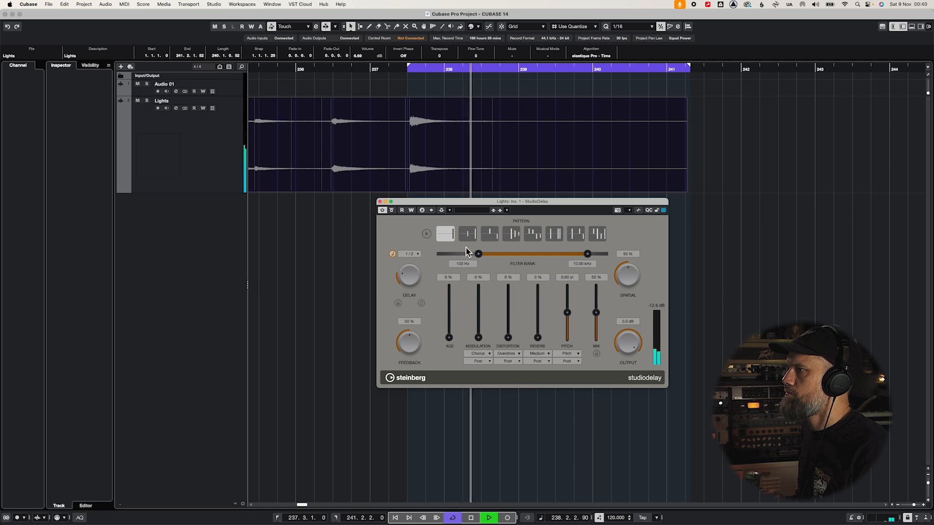
- Audition StudioDelay's other delay patterns over the looped ending, finishing on the eighth pattern
key(space)
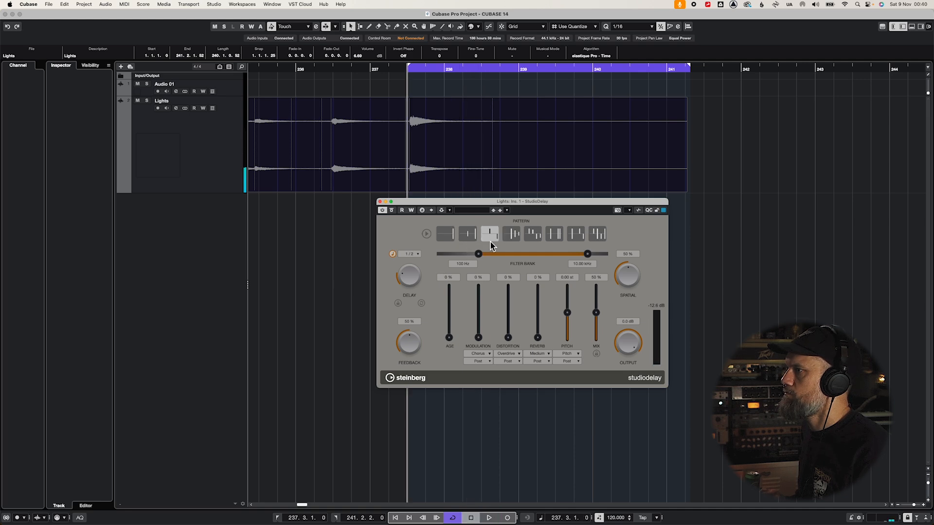
key(space)
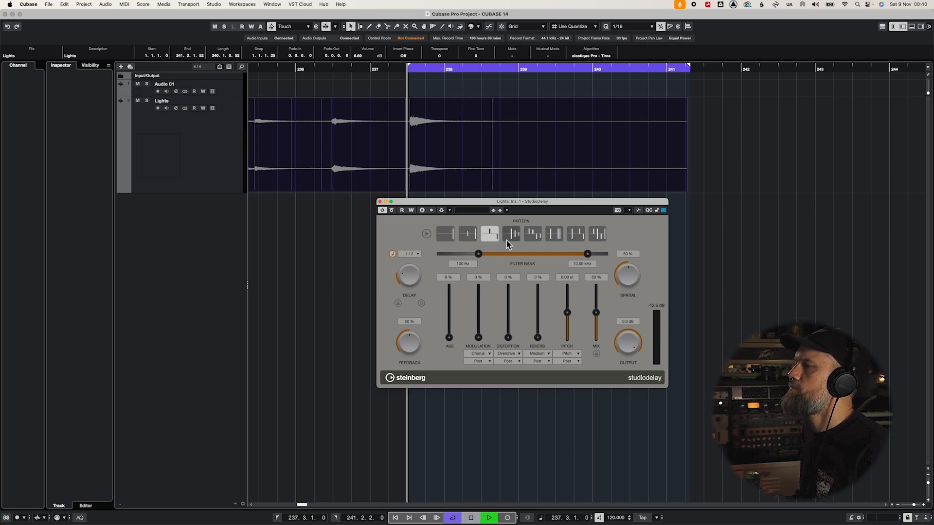
key(space)
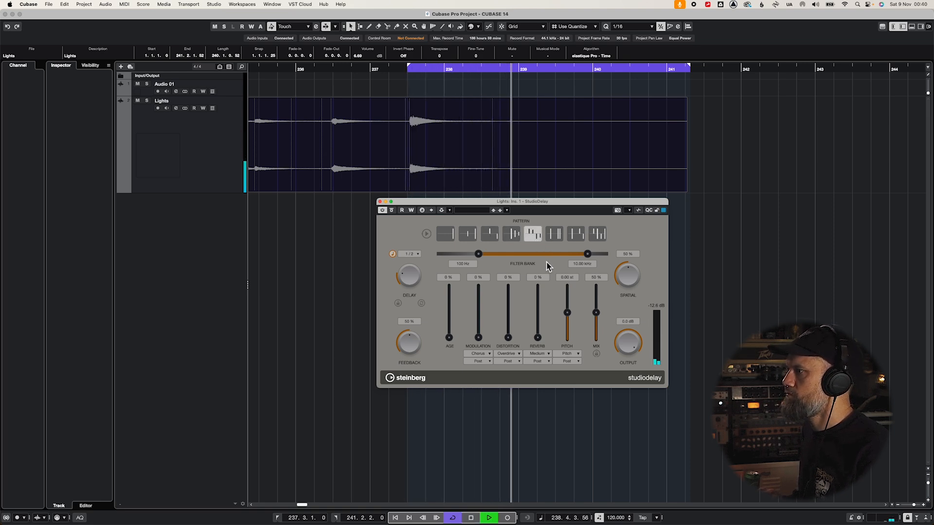
click(576, 235)
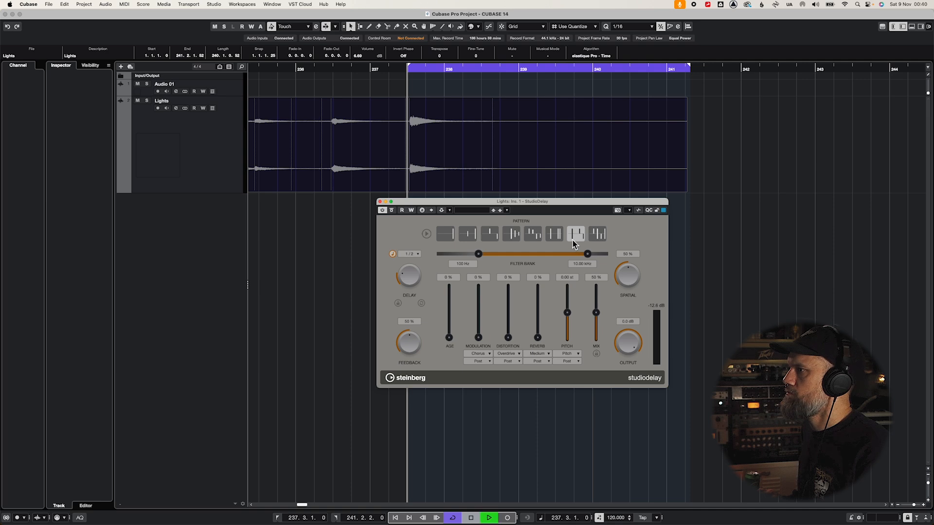
click(599, 236)
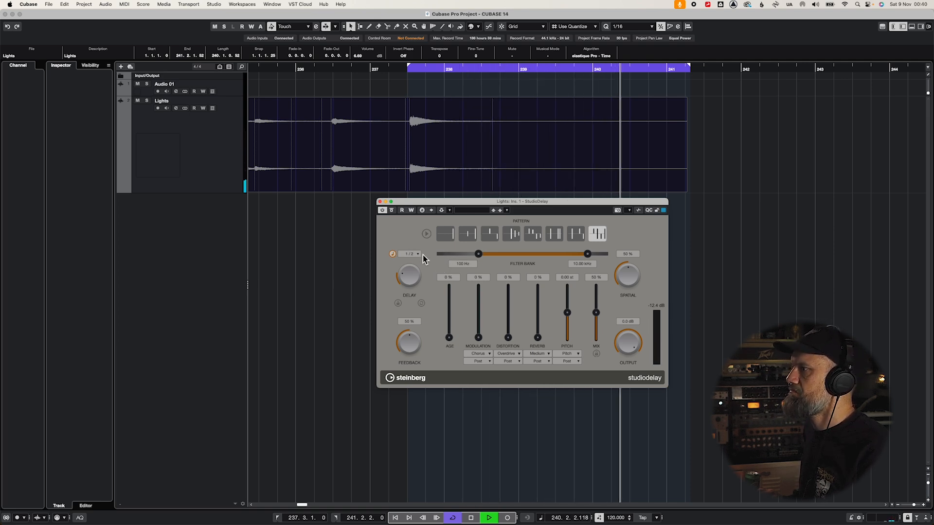
key(space)
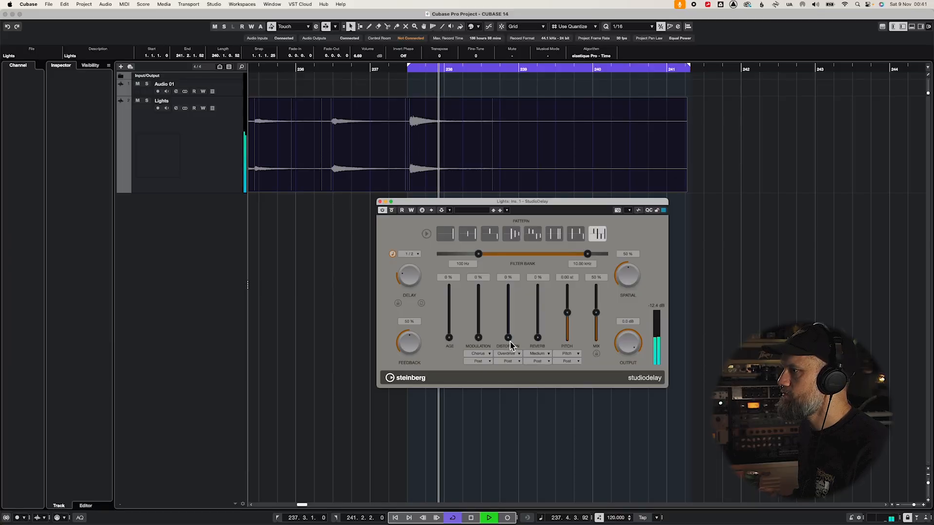
- Audition StudioDelay's distortion at 100 % and its reverb over the looped ending, and return both to 0 %
key(space)
drag(510, 342, 513, 323)
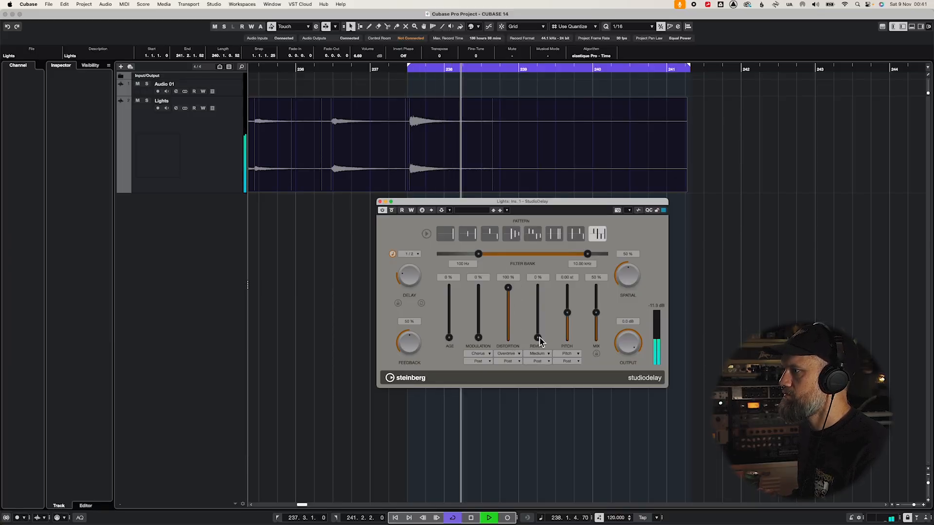
drag(541, 339, 501, 351)
key(space)
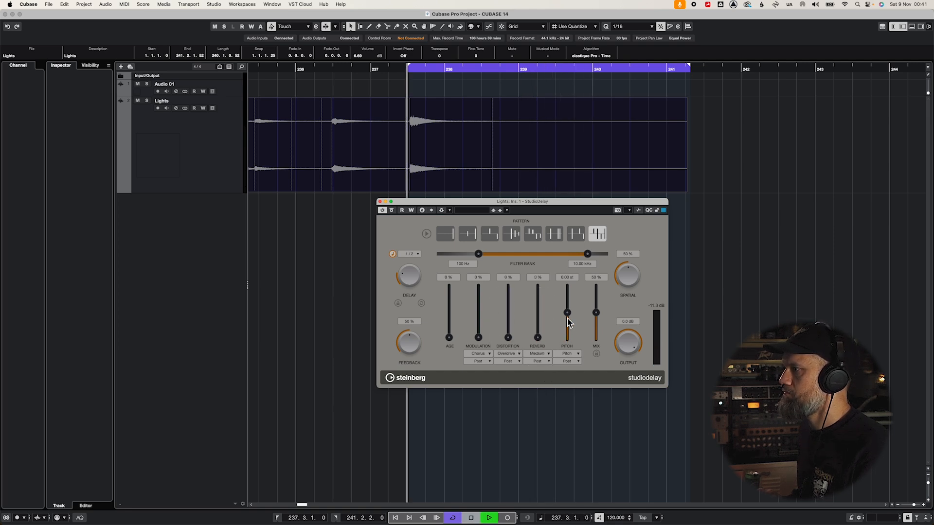
- Audition the delay's pitch shifted down and up over the looped ending, and return it to 0.00 st
drag(567, 314, 568, 323)
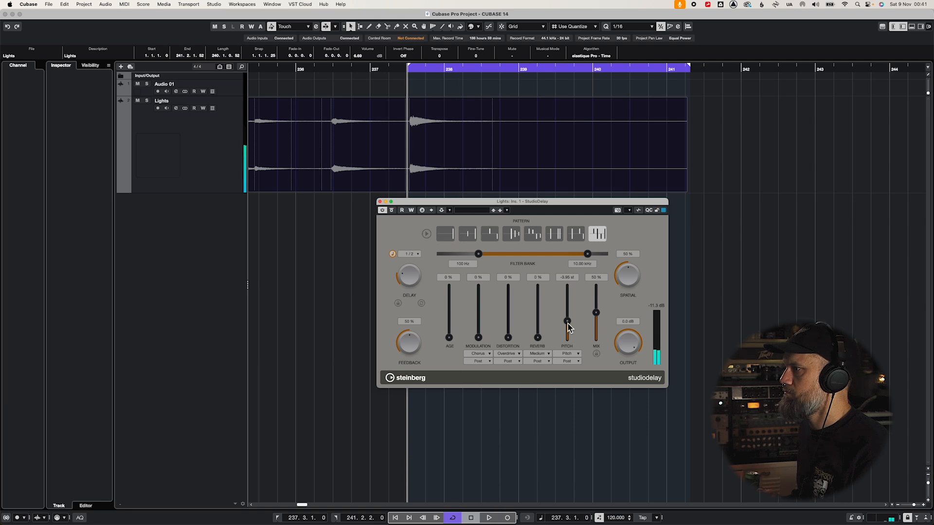
key(space)
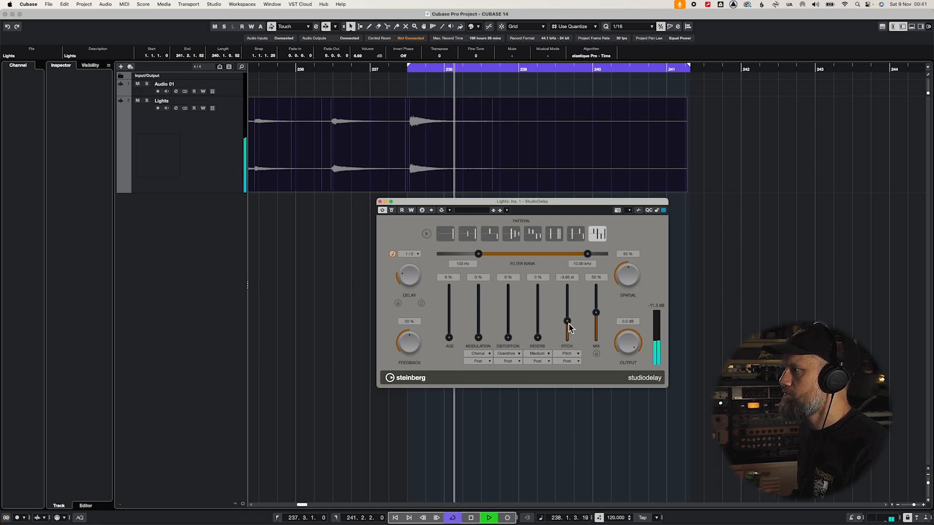
key(space)
drag(568, 322, 570, 304)
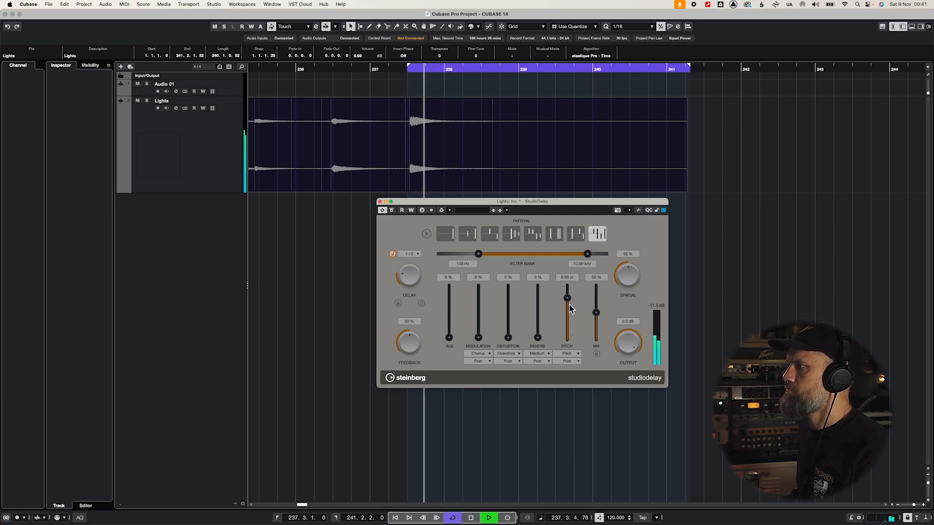
key(space)
click(571, 301)
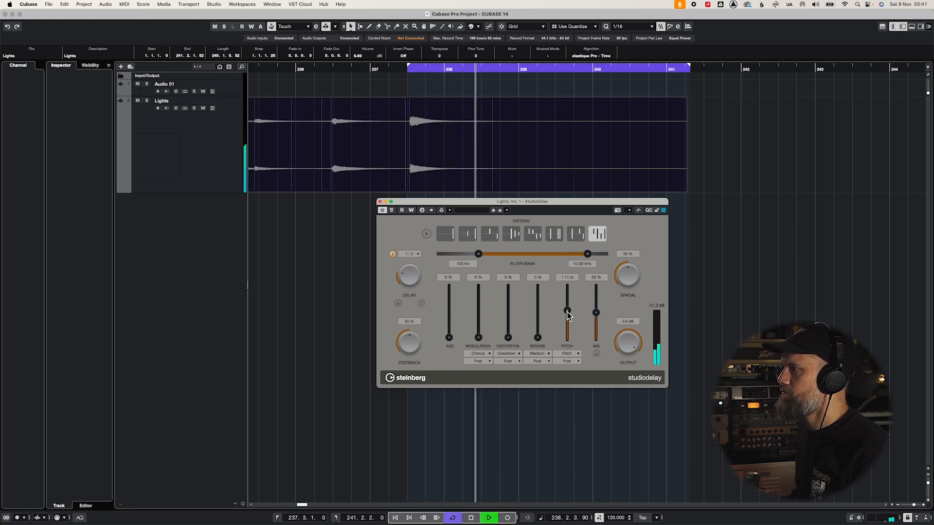
drag(569, 315, 570, 318)
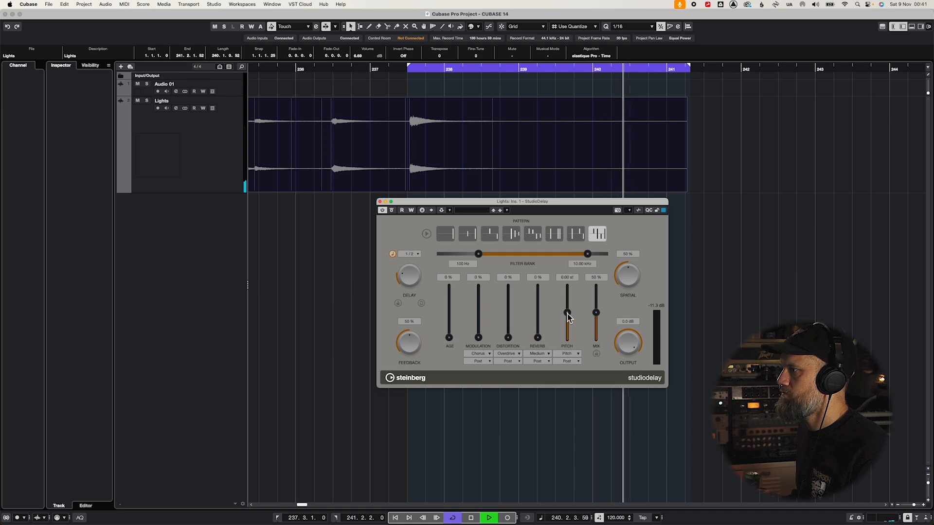
key(space)
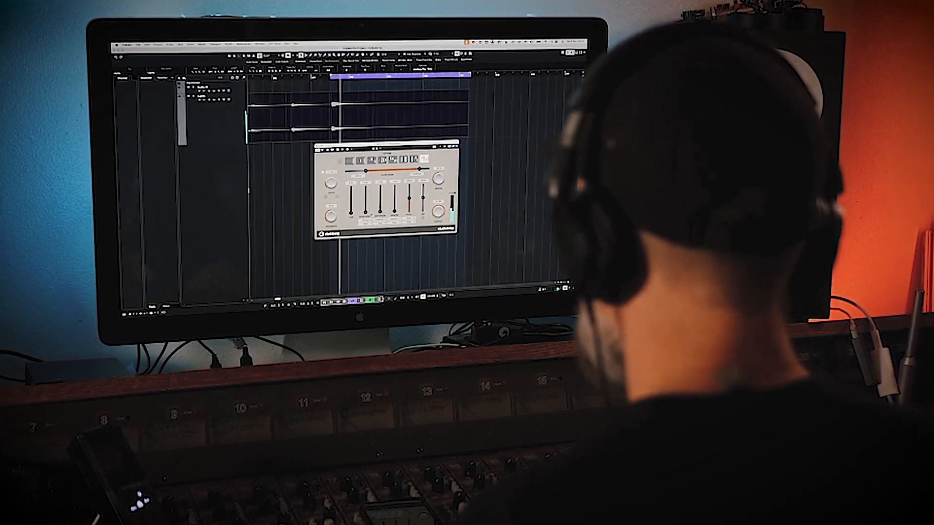
- Raise StudioDelay's Age to its maximum and Modulation to about three quarters, auditioning each over the looped ending
drag(351, 212, 350, 186)
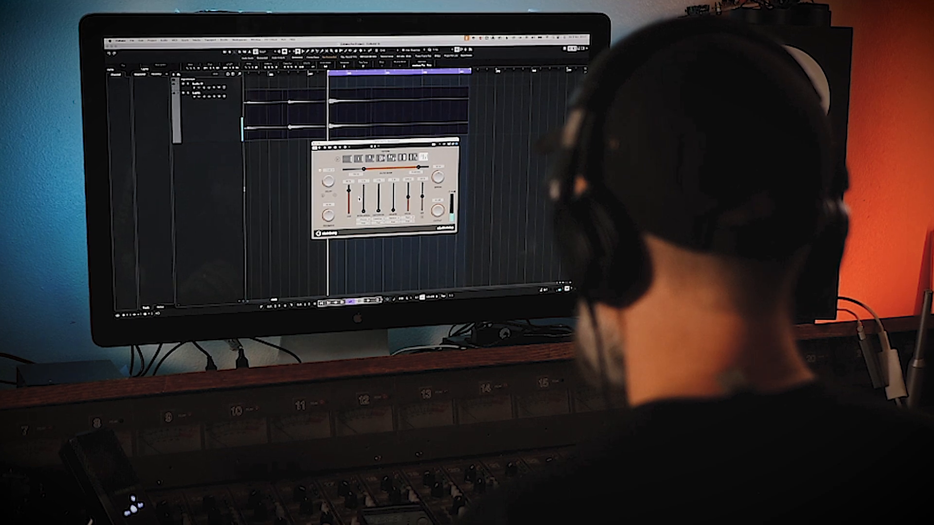
key(space)
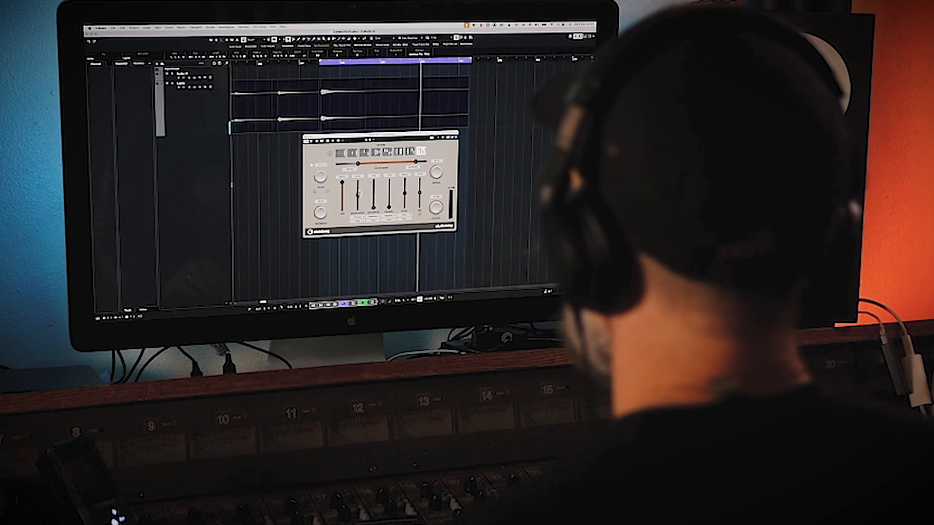
drag(358, 208, 359, 191)
key(space)
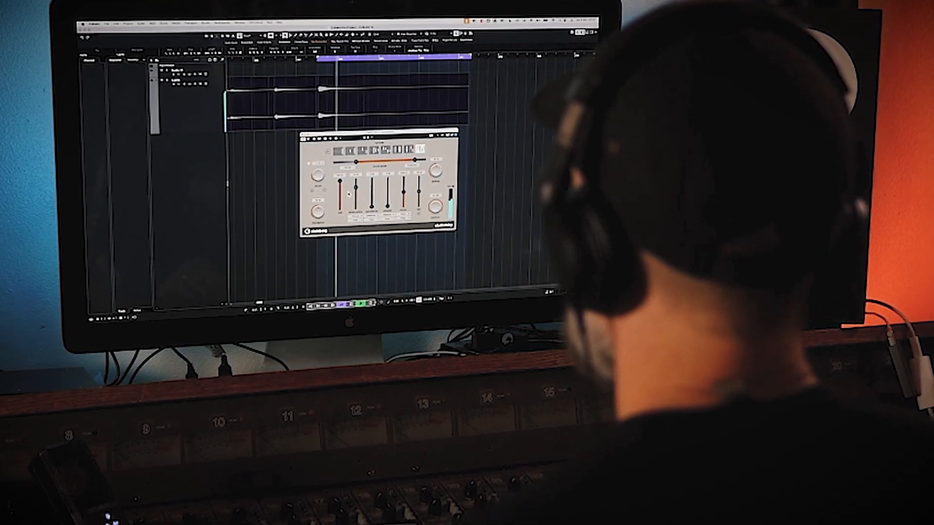
key(space)
- Switch StudioDelay to the first pattern and lower Age to its minimum while playing an earlier part of the song
click(338, 152)
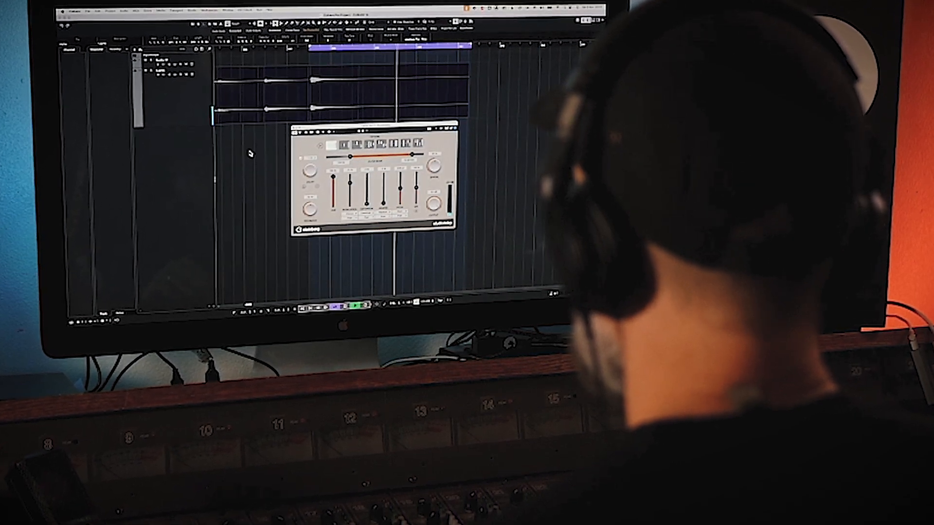
scroll(251, 153, left, 5)
click(253, 46)
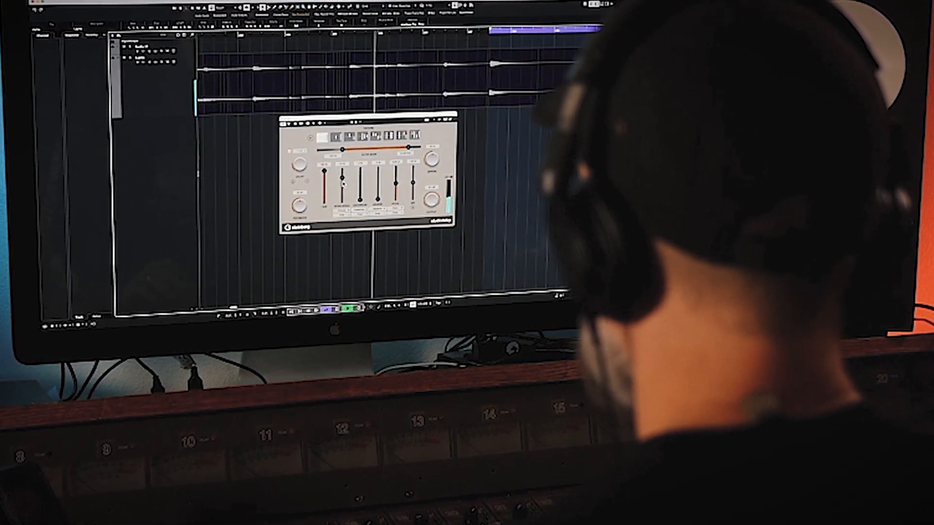
drag(325, 172, 325, 218)
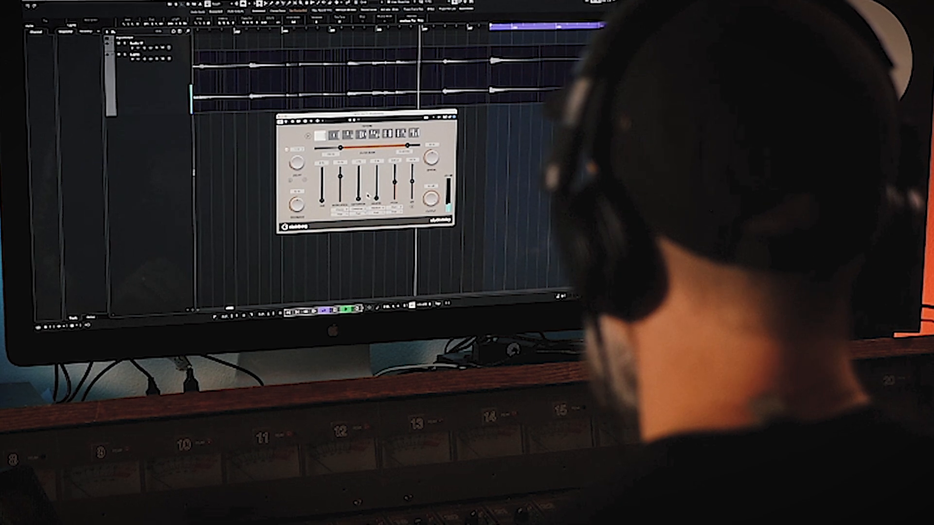
- Lower StudioDelay's Modulation to 0 % and switch from the plug-in to the Lights track's channel settings
drag(339, 176, 339, 199)
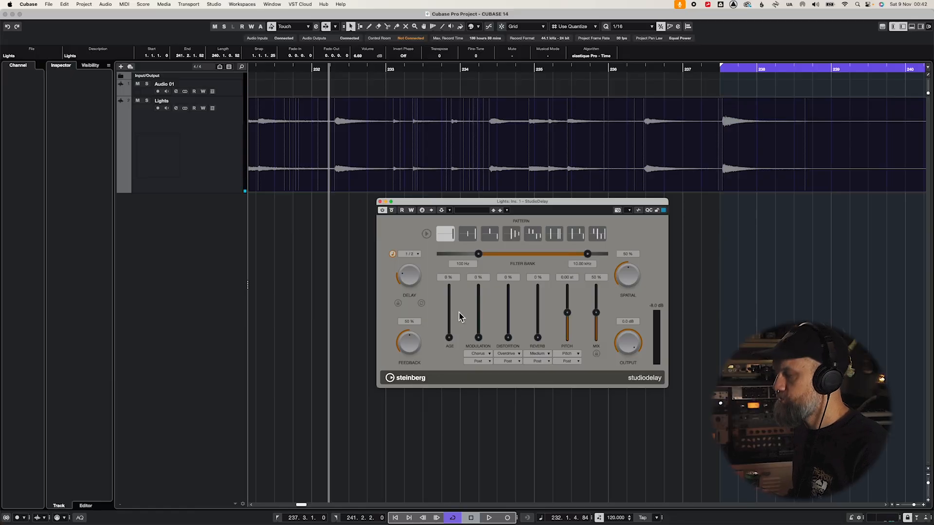
click(379, 202)
key(e)
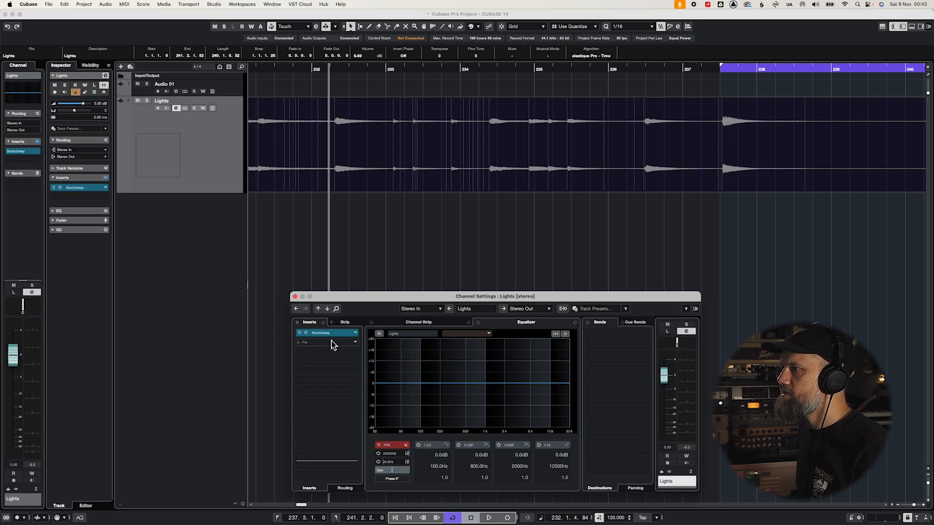
- Replace StudioDelay with the Squasher dynamics effect on the Lights track, discarding the StudioDelay changes, and close Squasher after viewing it
click(354, 333)
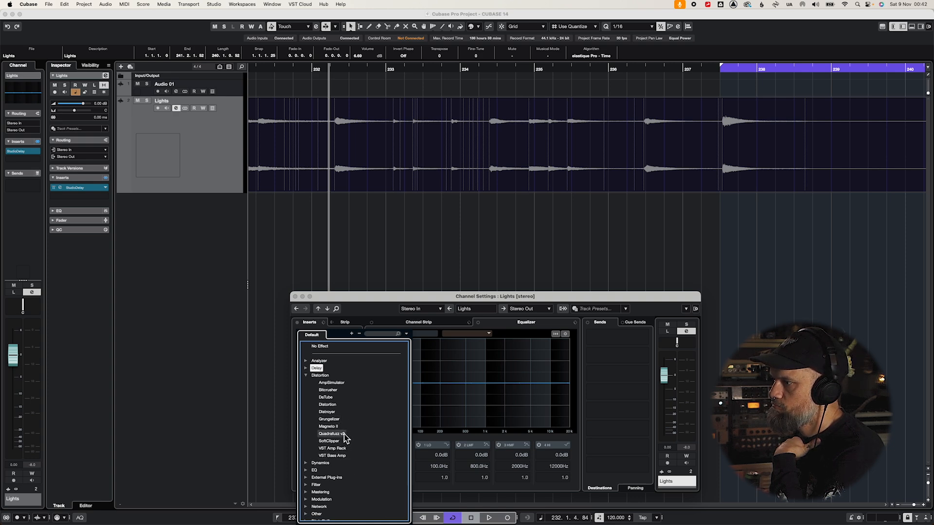
scroll(343, 437, down, 3)
click(320, 420)
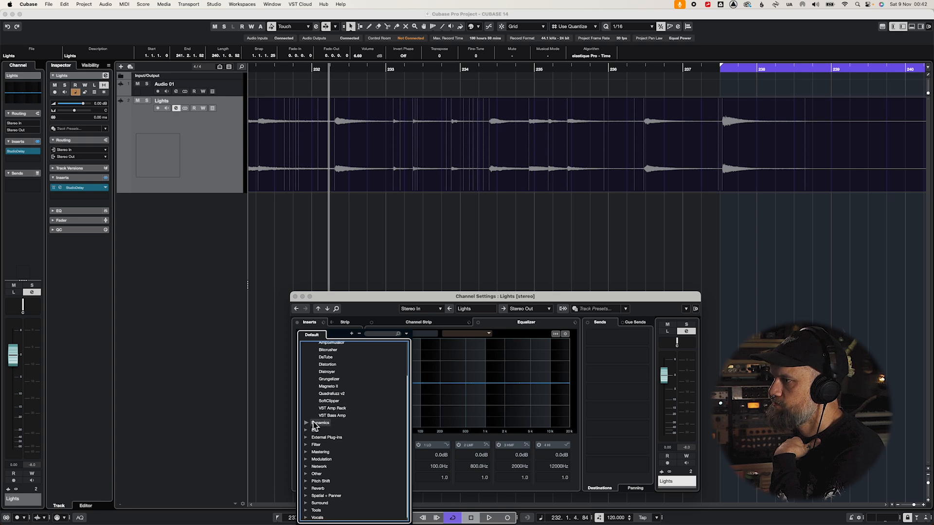
scroll(359, 430, down, 3)
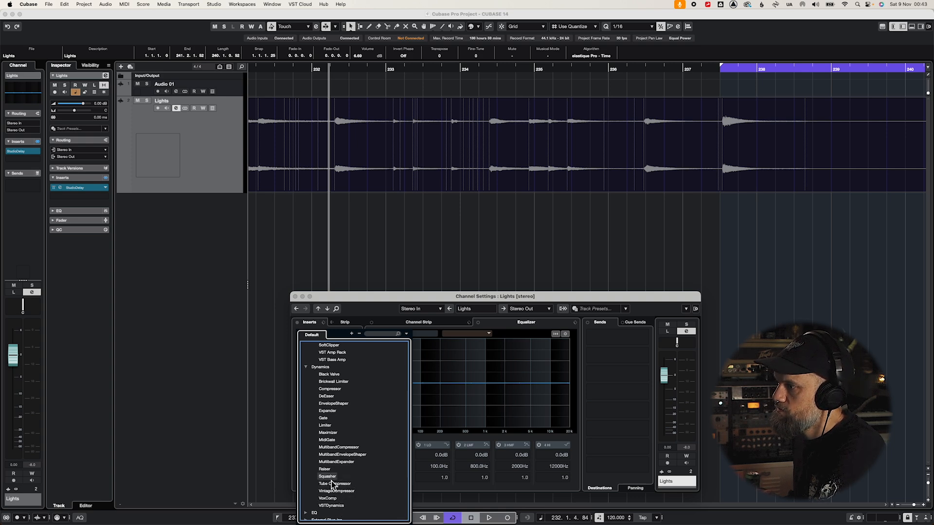
click(328, 477)
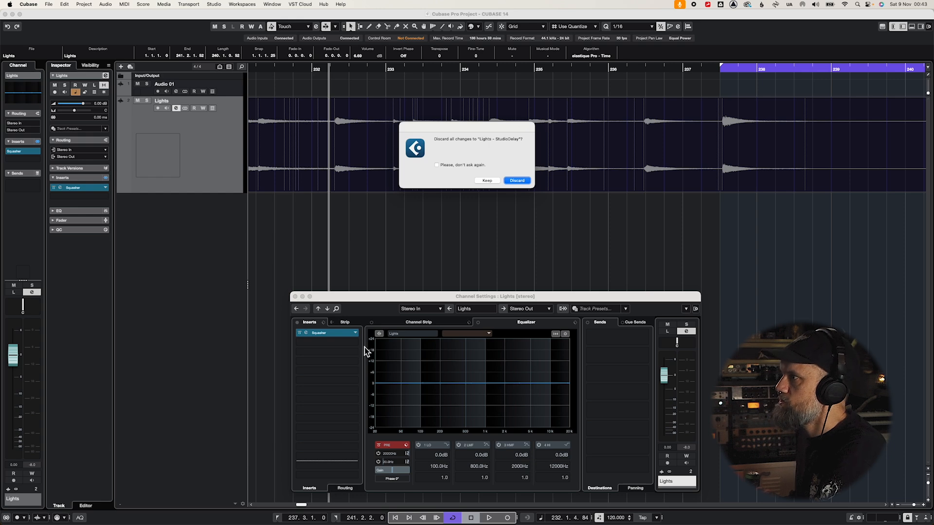
click(516, 181)
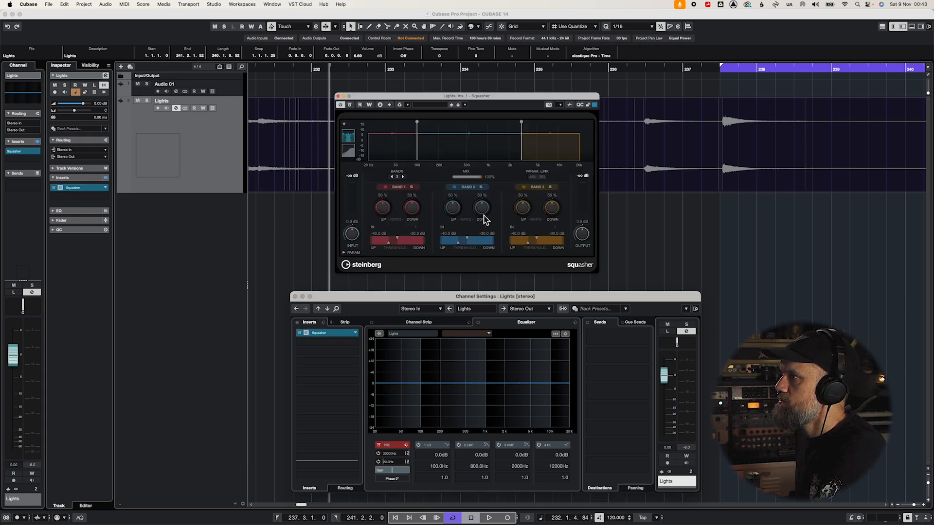
click(339, 96)
- Replace Squasher with the EQ-M5 equalizer in the first insert slot of the Lights track and reposition its window
click(320, 332)
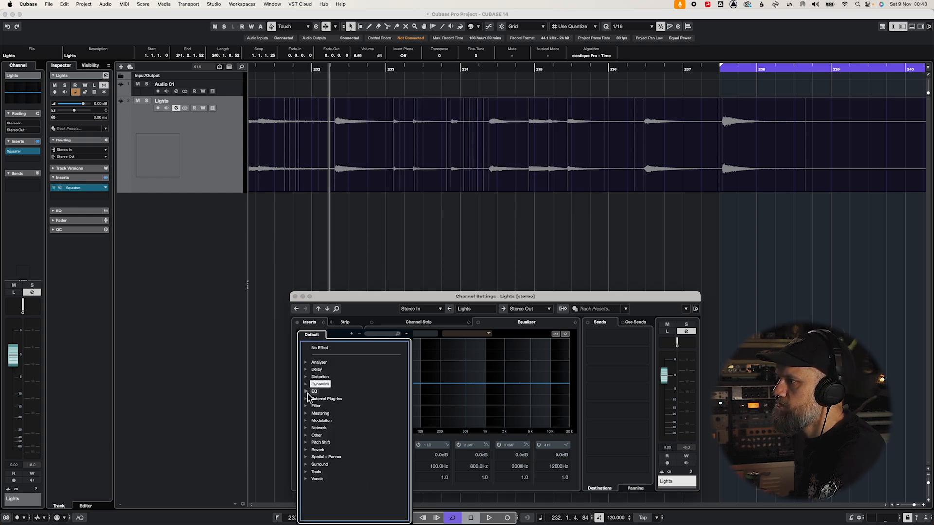
click(308, 392)
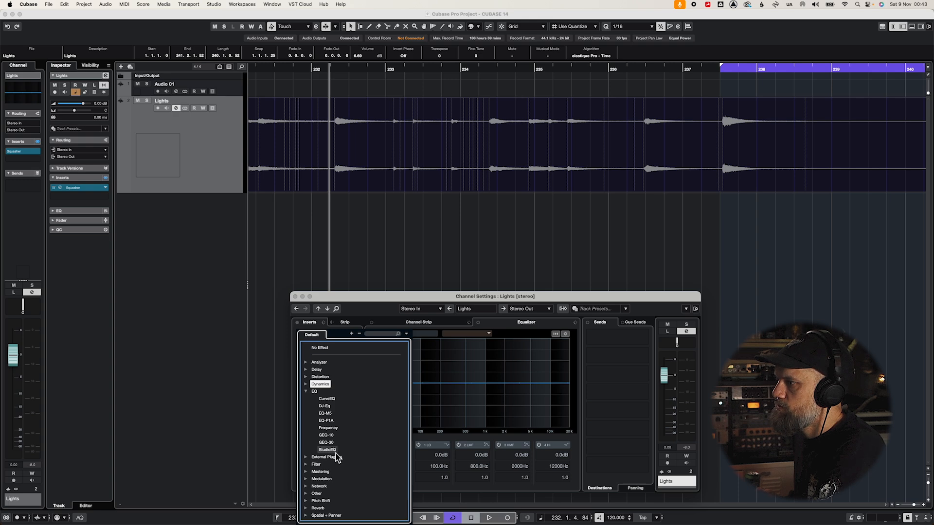
click(325, 414)
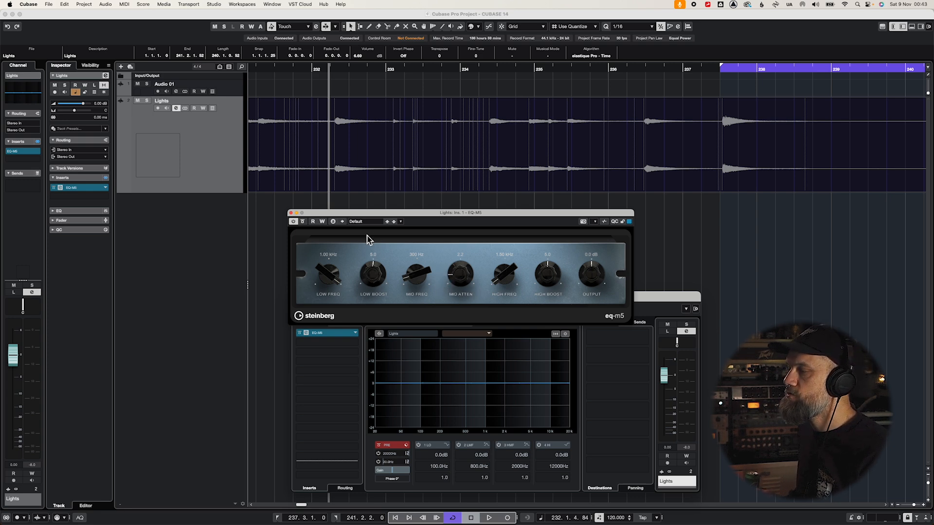
drag(377, 213, 355, 203)
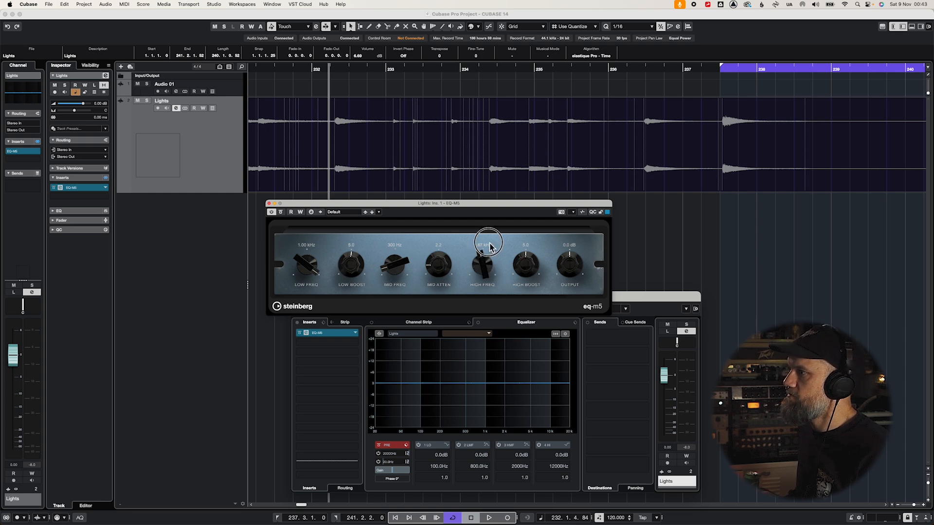
- Try out EQ-M5 by sweeping its High Freq control up and back down and adjusting its Low Freq control
scroll(485, 276, up, 4)
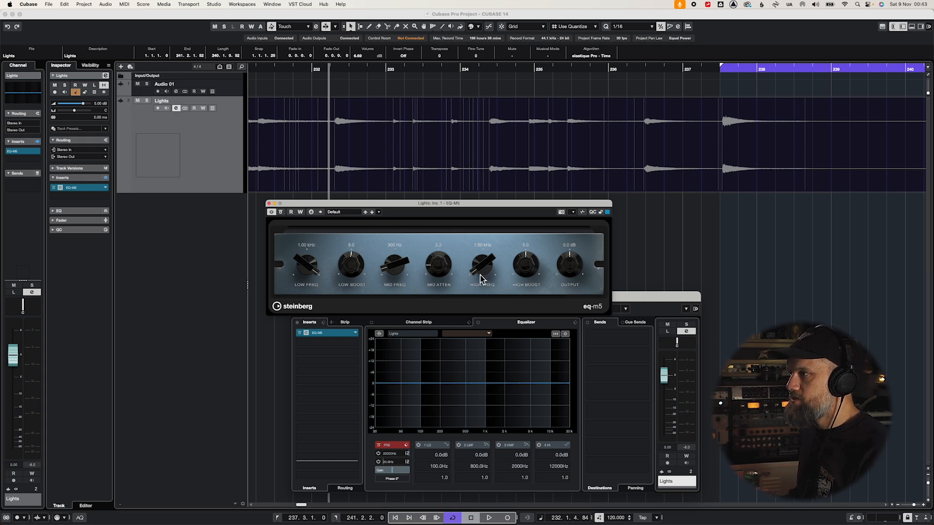
mouse_move(482, 262)
mouse_down()
mouse_move(487, 230)
mouse_move(481, 288)
mouse_move(493, 224)
mouse_move(486, 272)
mouse_move(479, 261)
mouse_move(479, 272)
mouse_up()
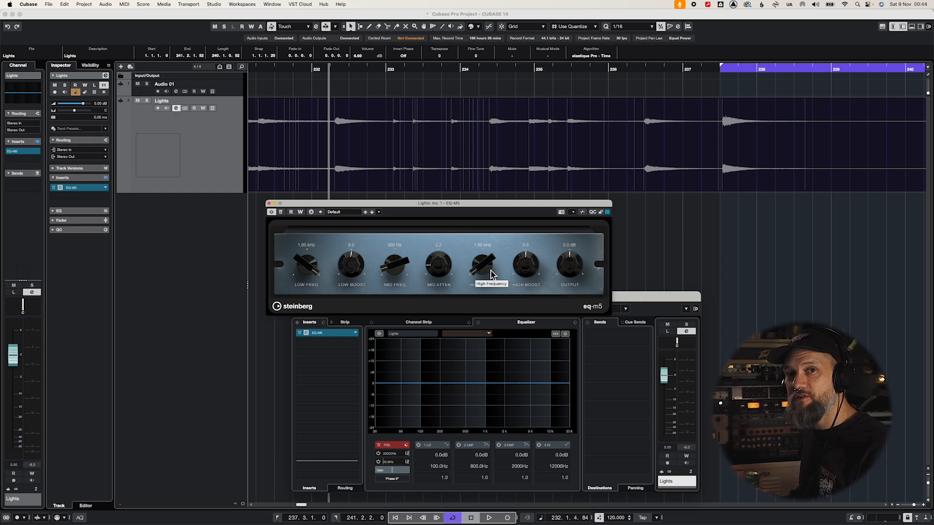
drag(484, 271, 487, 243)
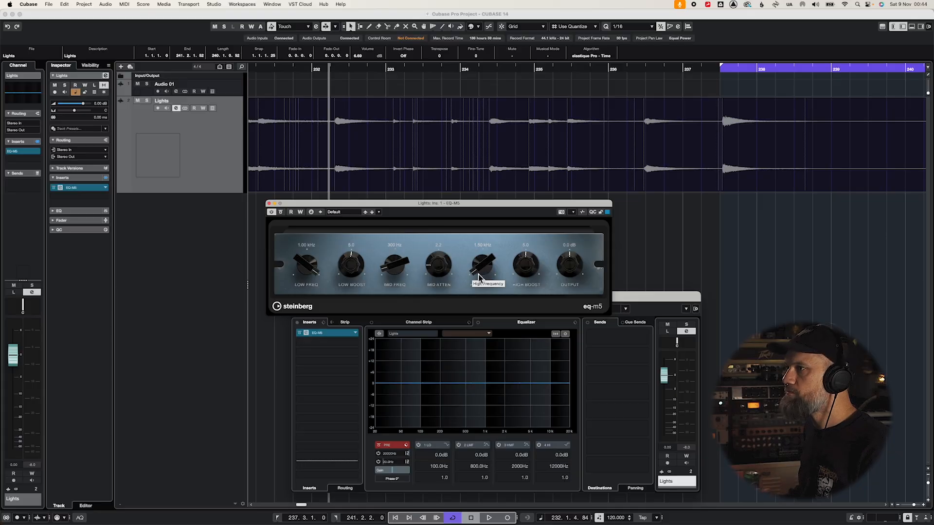
drag(306, 267, 319, 204)
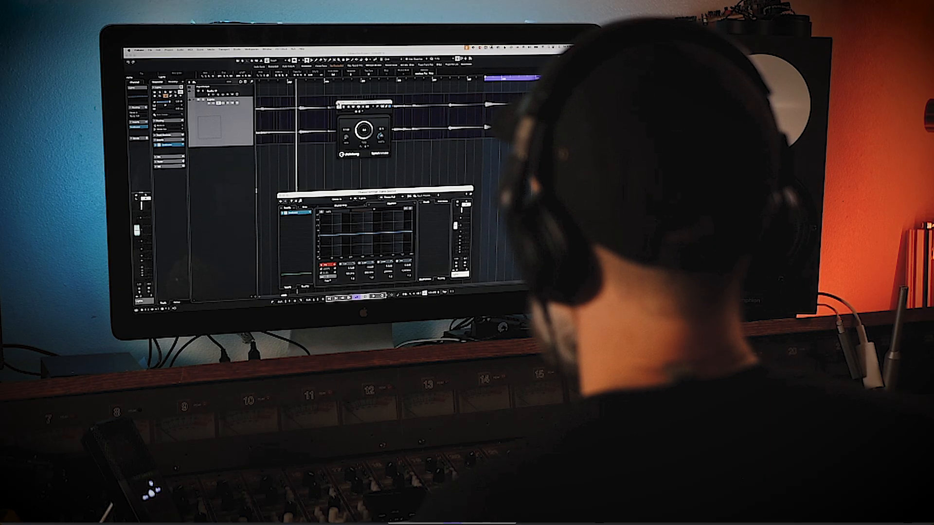
- Load the Underwater effect in the Lights track's first insert slot and audition it over the ending of the song
click(315, 213)
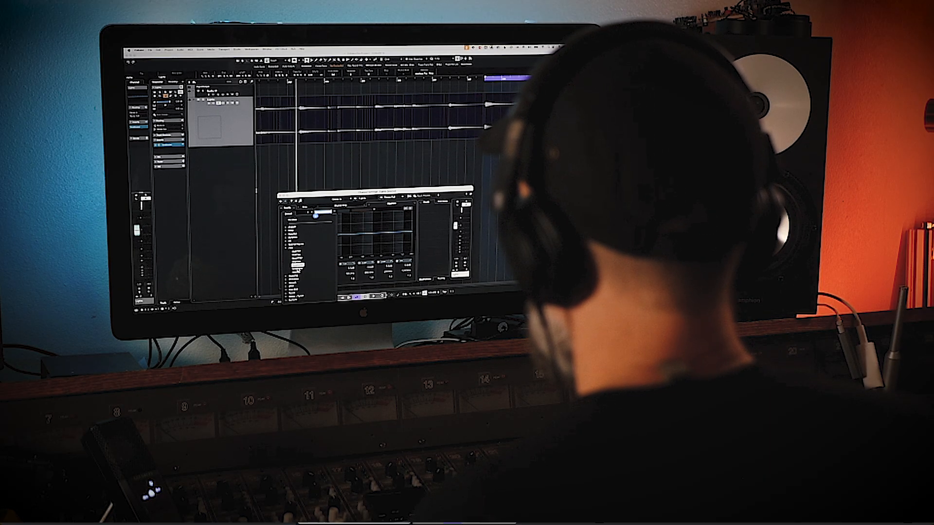
click(297, 265)
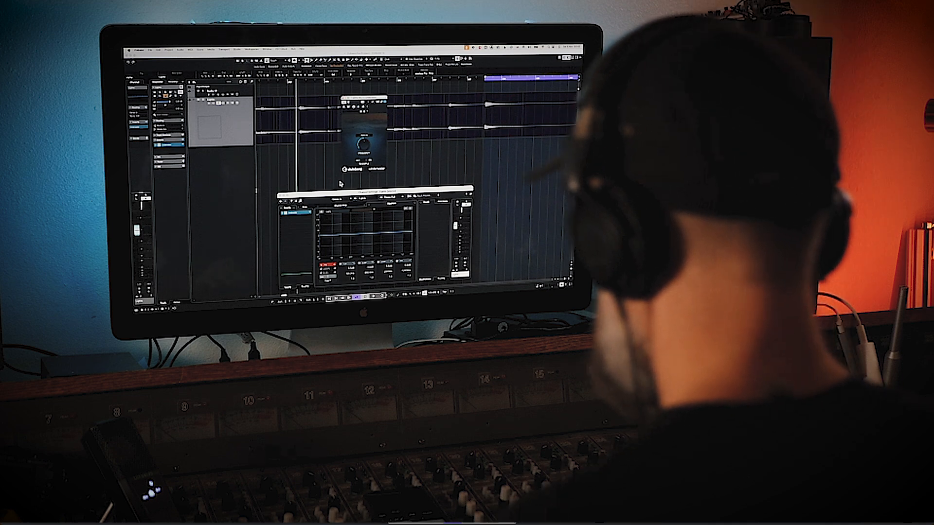
key(space)
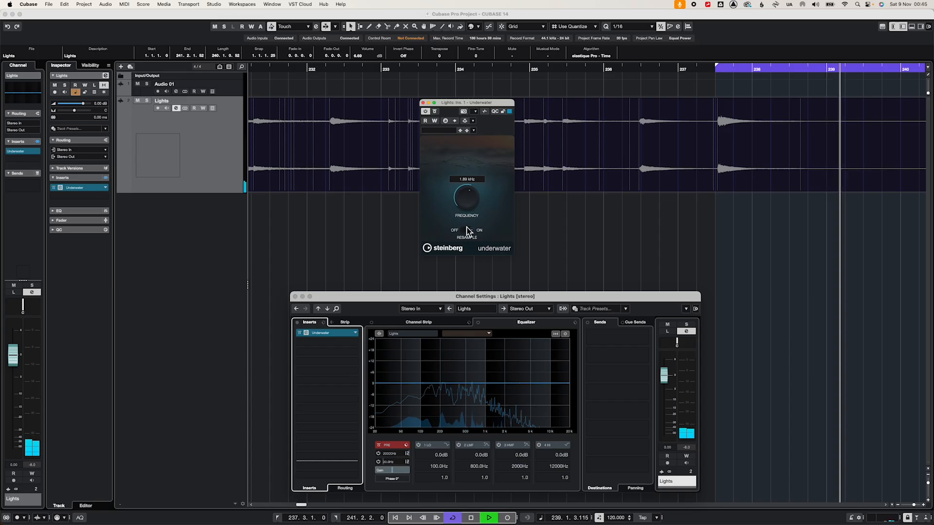
key(space)
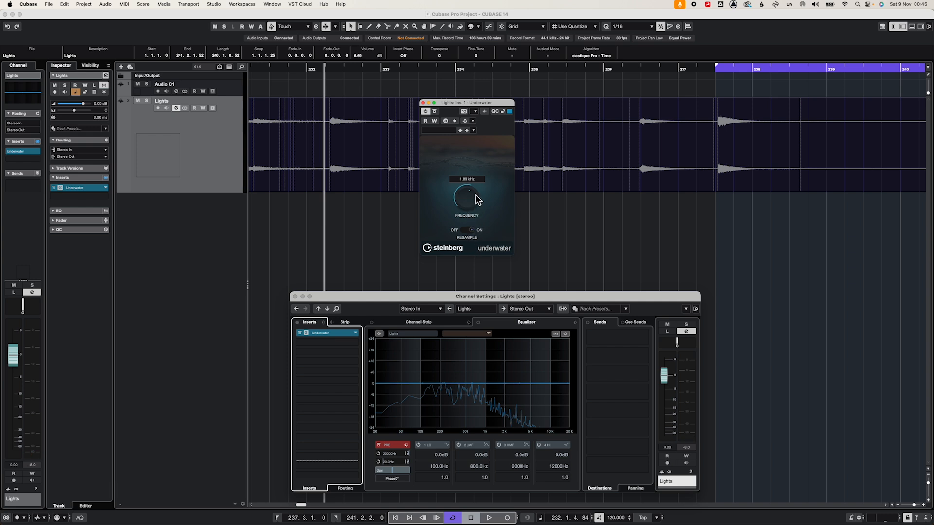
- Turn Underwater's Resample off and adjust its Frequency while playing the song's ending
click(464, 233)
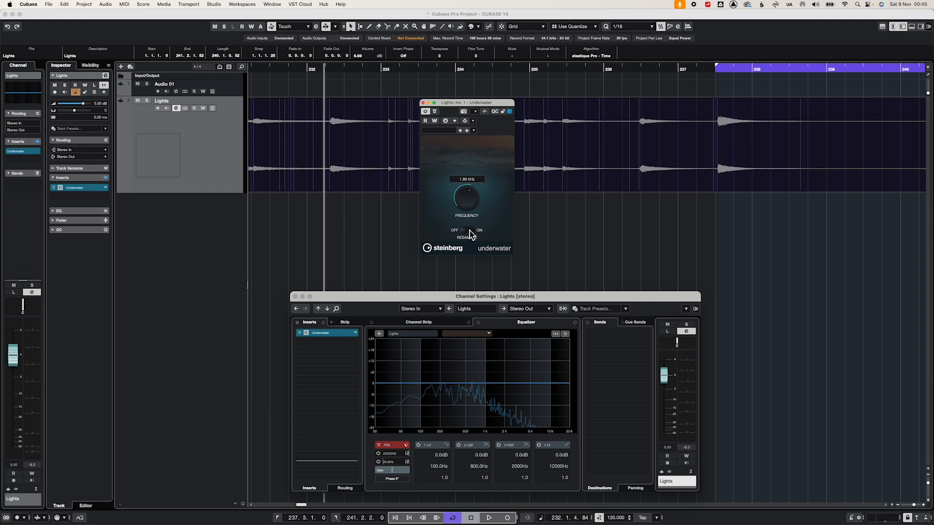
key(space)
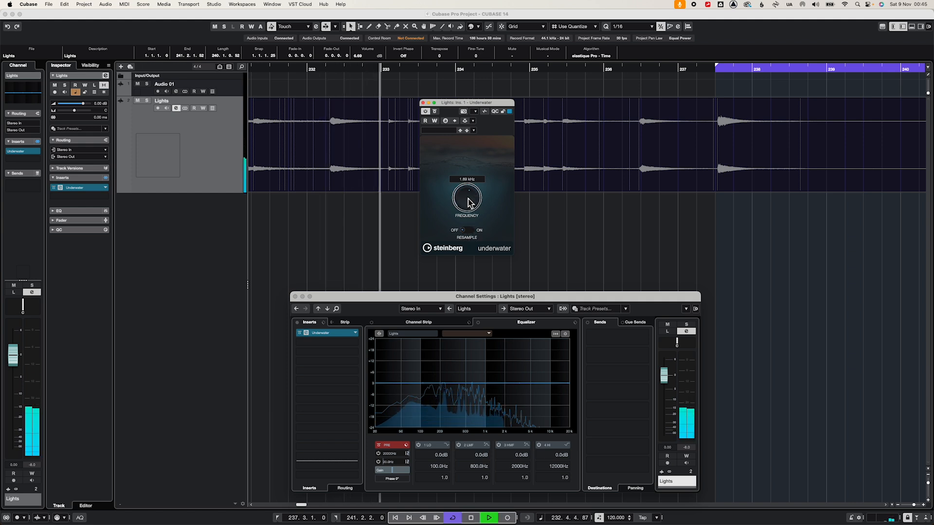
mouse_move(467, 198)
mouse_down()
mouse_move(465, 209)
mouse_move(462, 180)
mouse_up()
key(space)
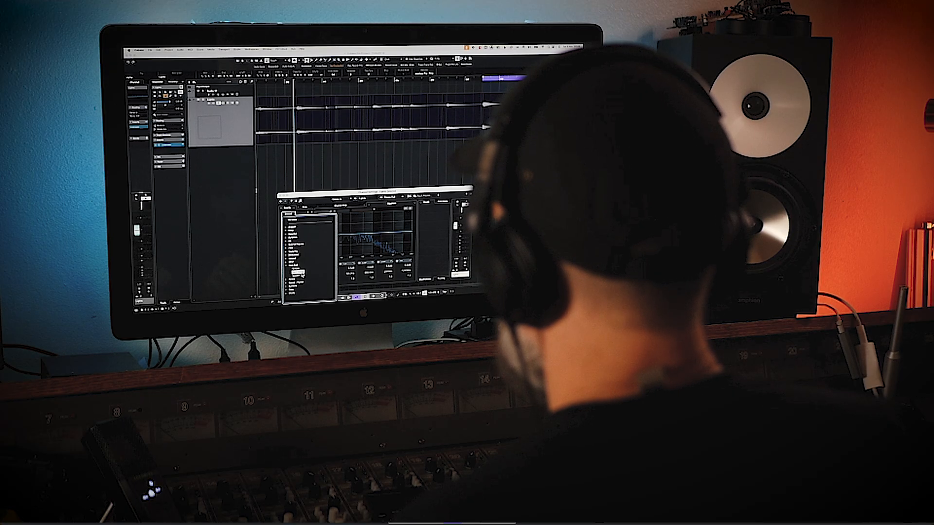
- Load Pitch Correct on the Lights track to view it, and replace it with the Shimmer reverb
click(298, 273)
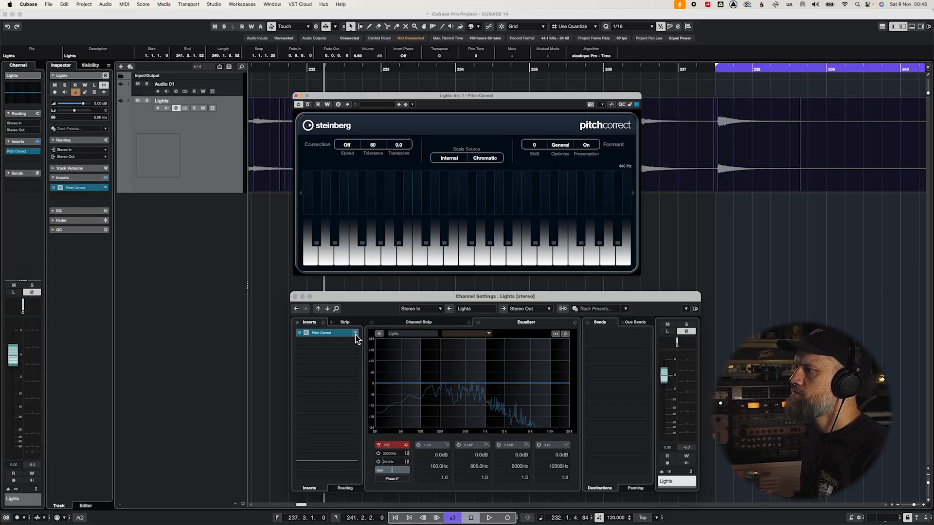
click(356, 334)
click(308, 442)
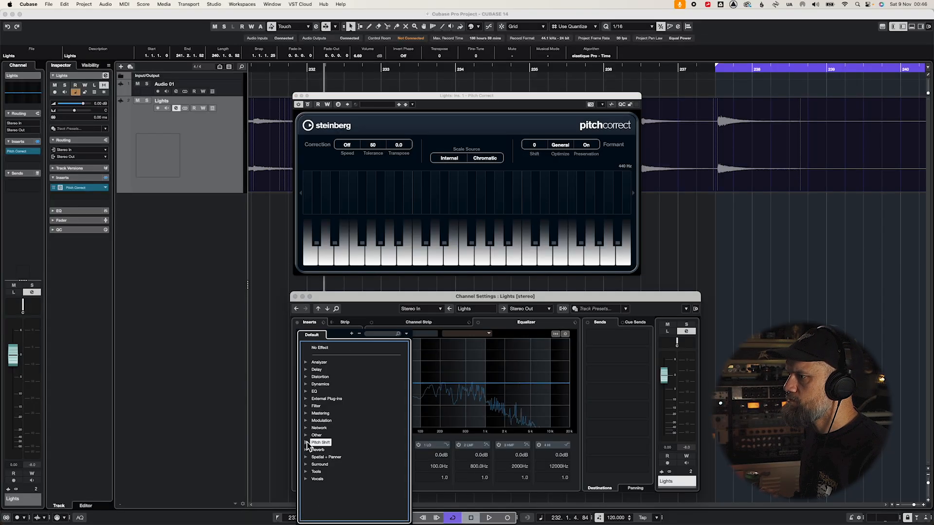
click(319, 449)
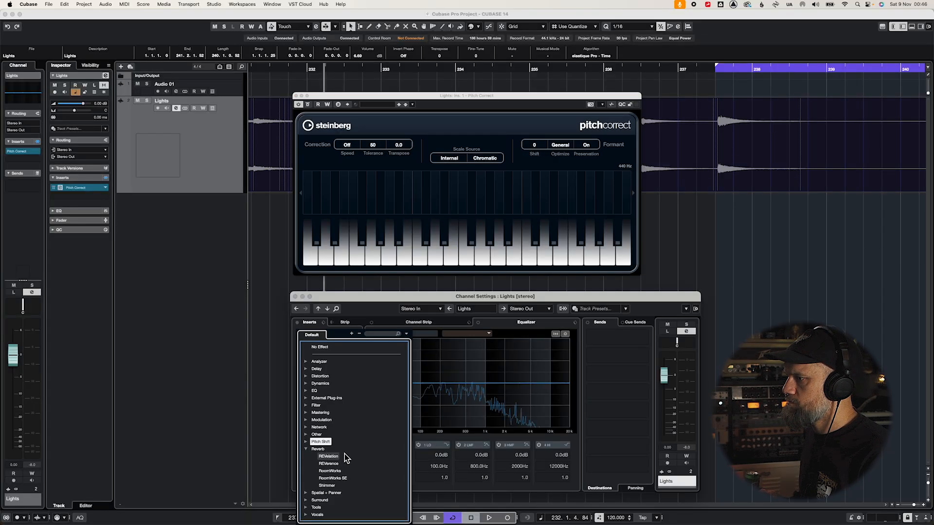
click(327, 485)
drag(442, 104, 416, 179)
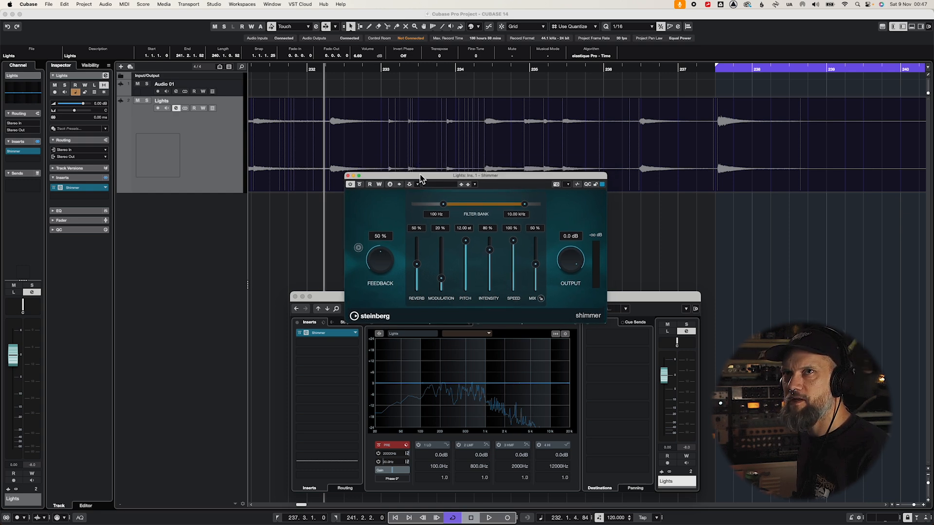
drag(420, 175, 417, 180)
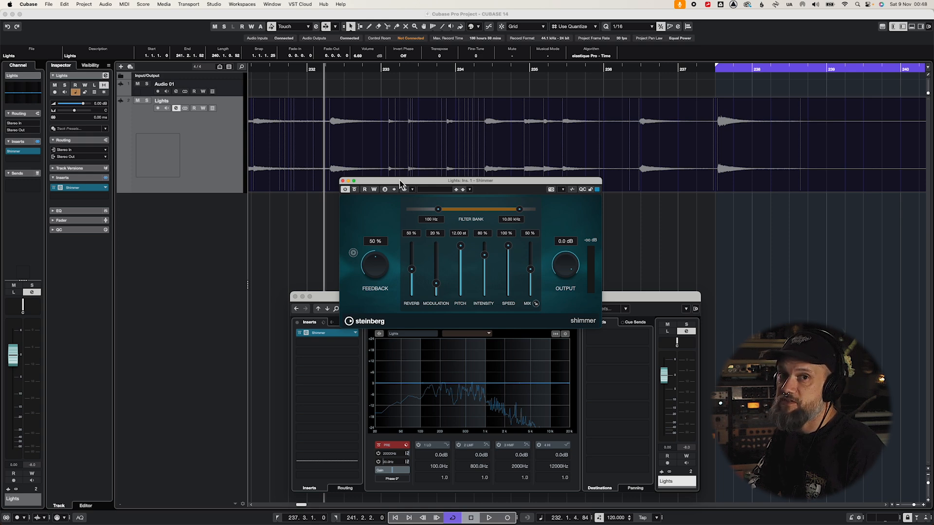
- Play the song's ending through Shimmer while lowering Intensity to 67 %, Pitch to 1.85 st and Speed to 80 %
key(space)
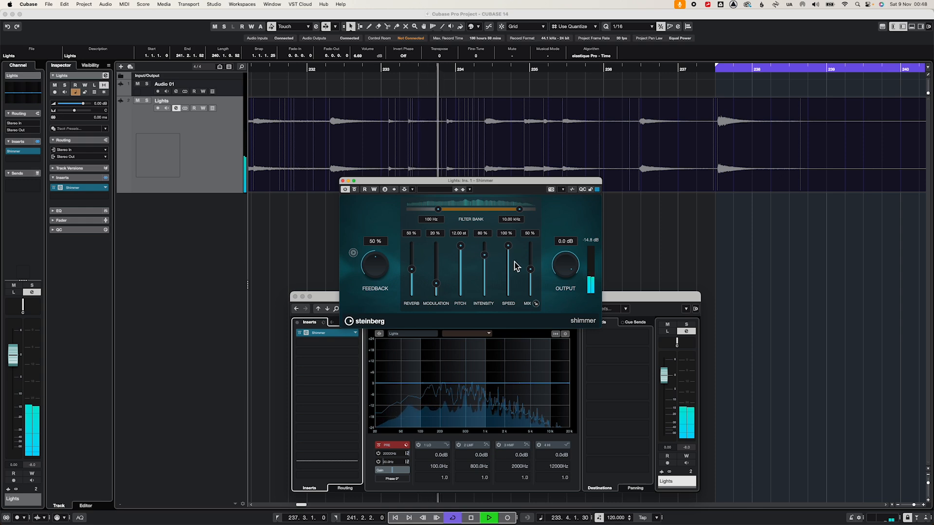
drag(484, 254, 461, 271)
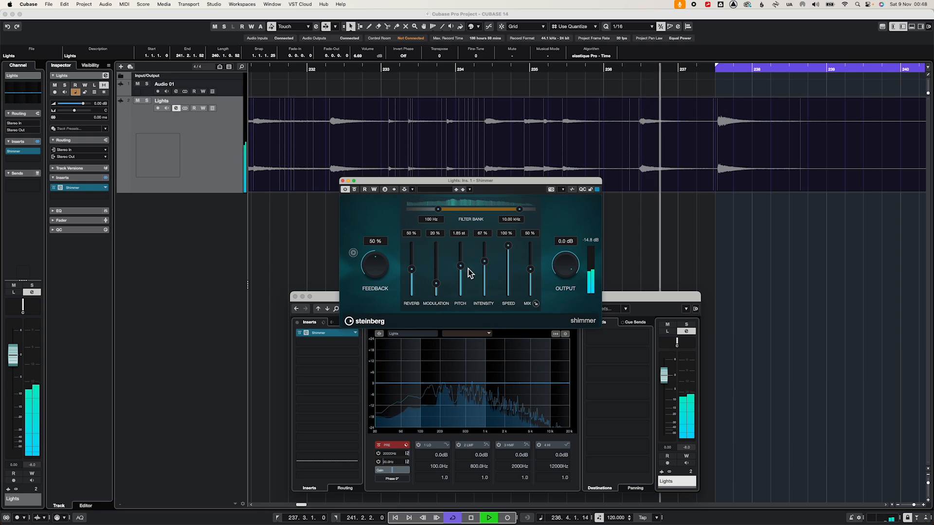
drag(508, 246, 509, 258)
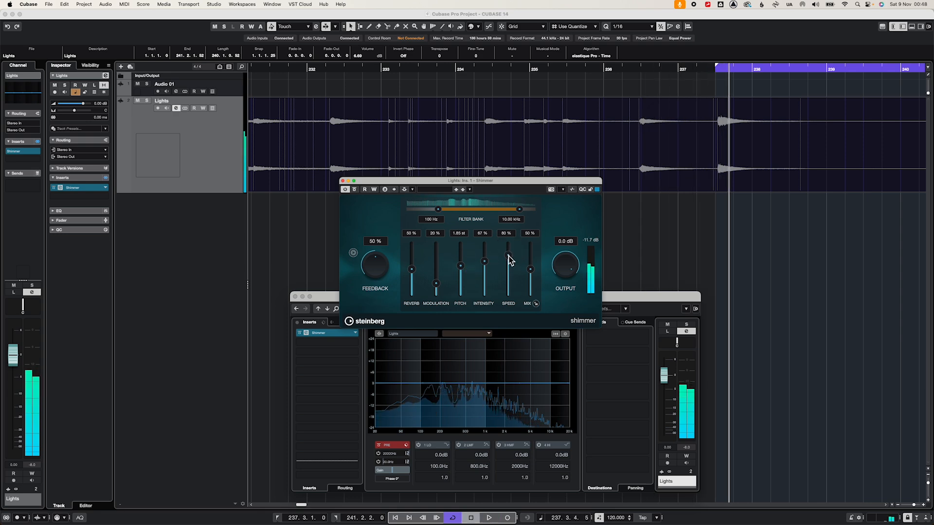
- Raise Shimmer's Modulation and Pitch, and audition the effect over the song's ending
drag(436, 284, 461, 246)
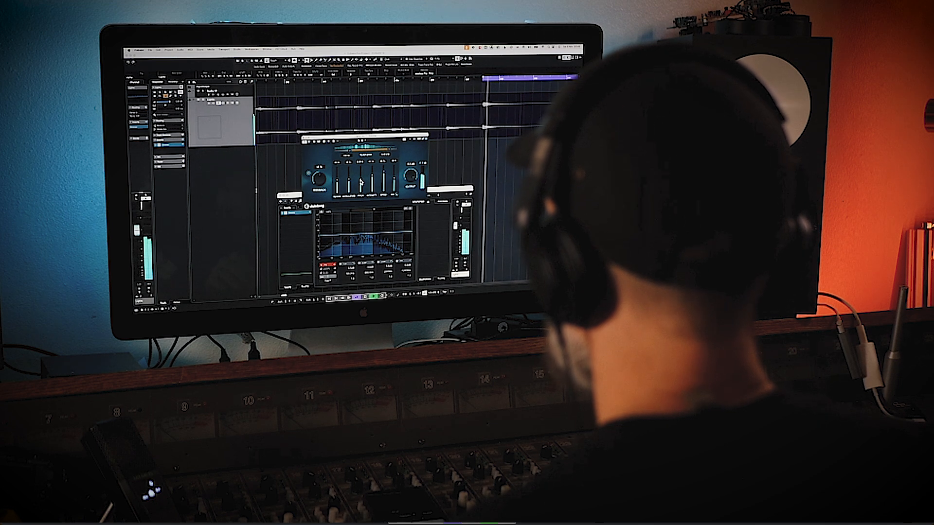
key(space)
key(space)
key(space)
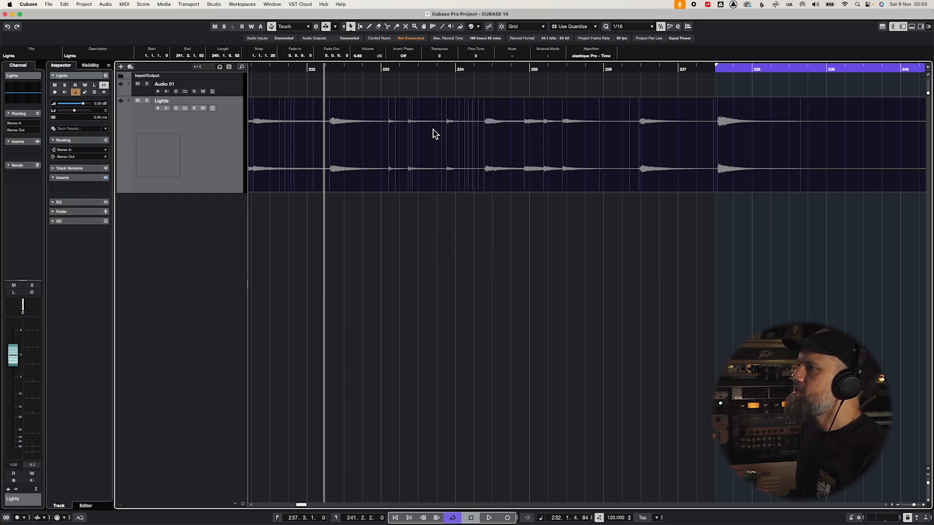
scroll(433, 134, left, 2)
scroll(433, 134, left, 5)
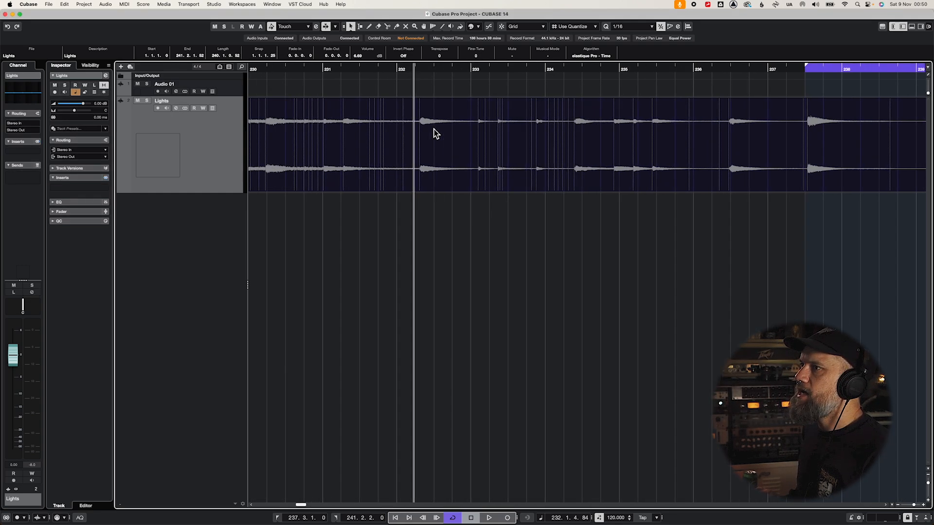
scroll(389, 135, down, 10)
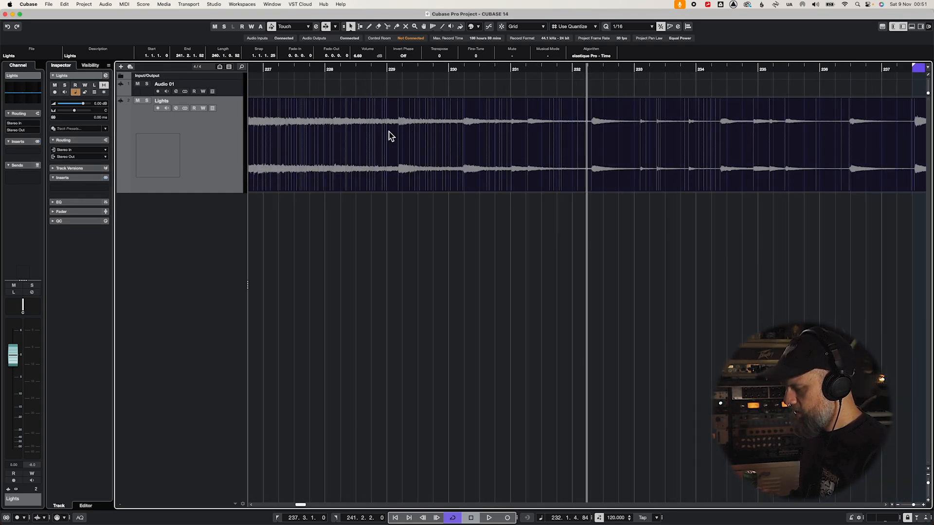
scroll(423, 134, right, 6)
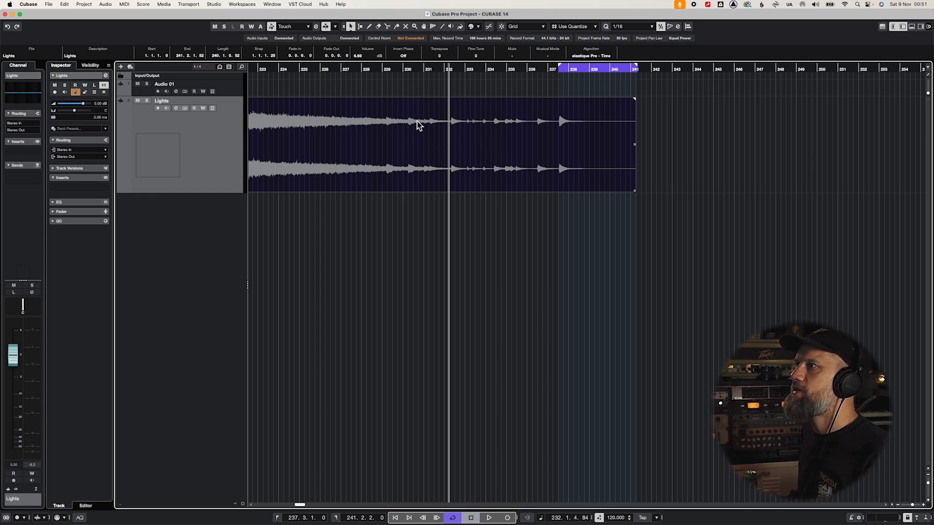
- Show the Lights track's volume automation lane and add three automation points that lower the level between about bars 229 and 233
click(121, 190)
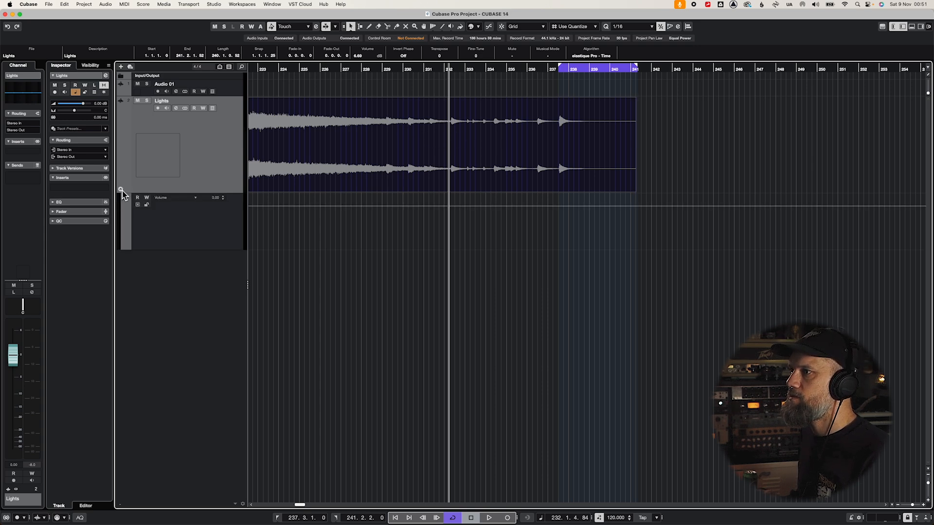
click(398, 207)
click(418, 218)
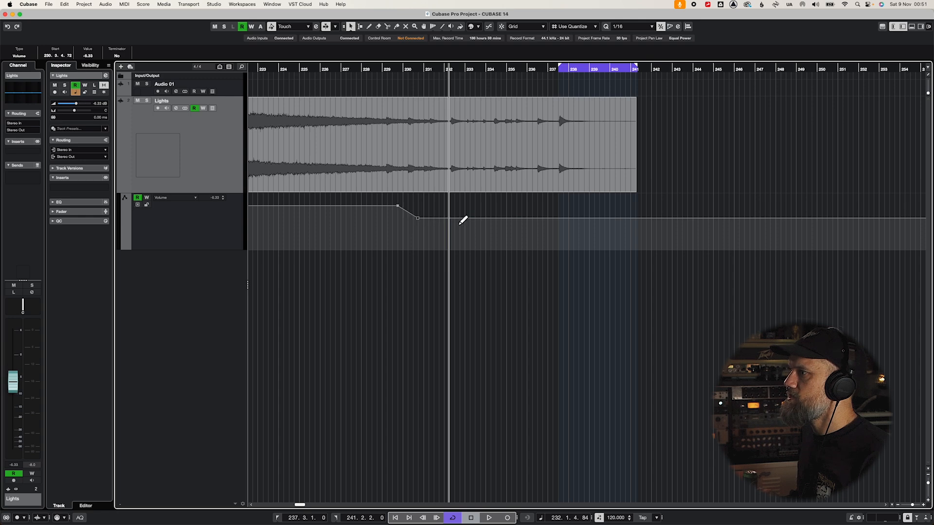
click(469, 213)
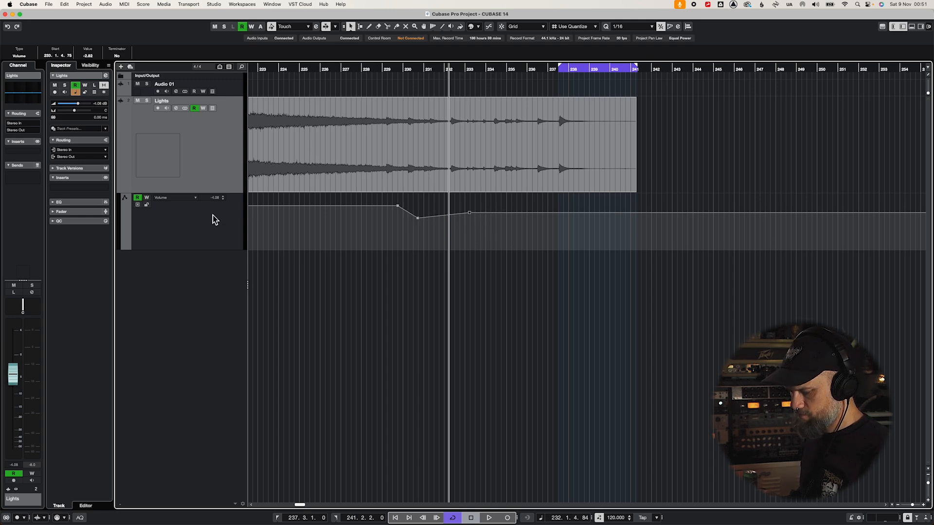
- Undo the volume automation points on the Lights track and hide its automation lane
key(super+z)
key(super+z)
key(super+z)
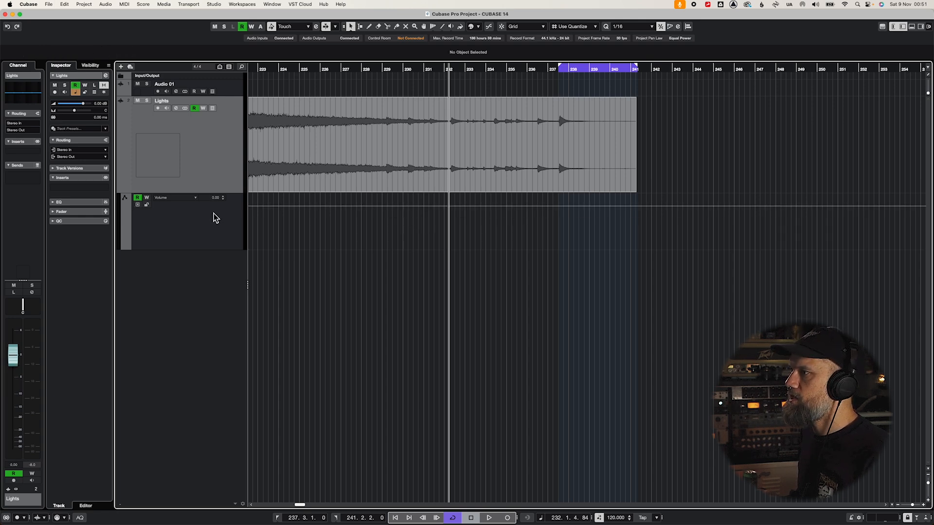
click(121, 198)
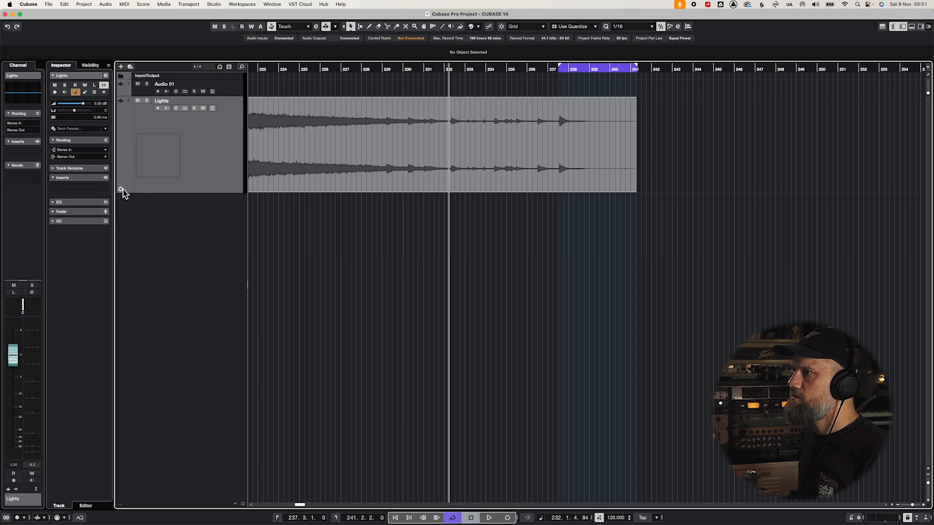
- Draw a volume curve on the Lights clip with the Draw tool, rising to about 1.8 dB between bars 232 and 233
click(312, 182)
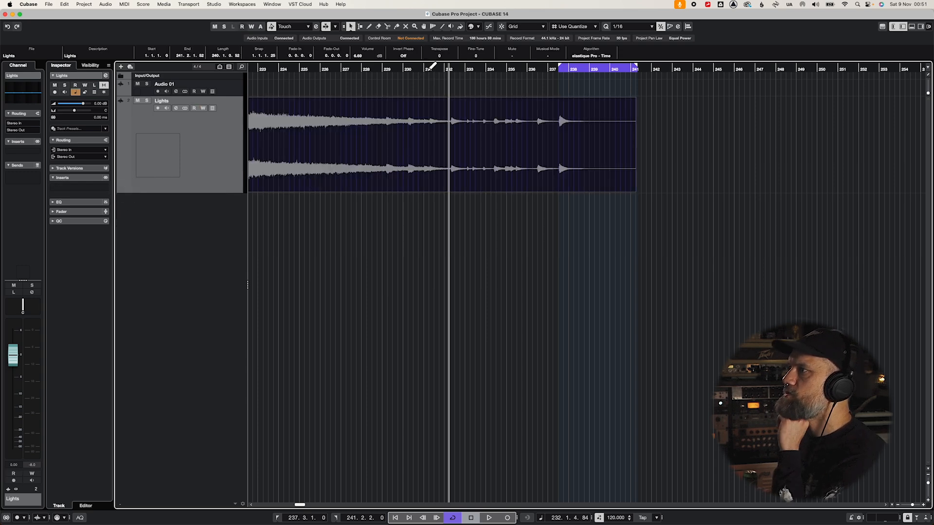
click(368, 26)
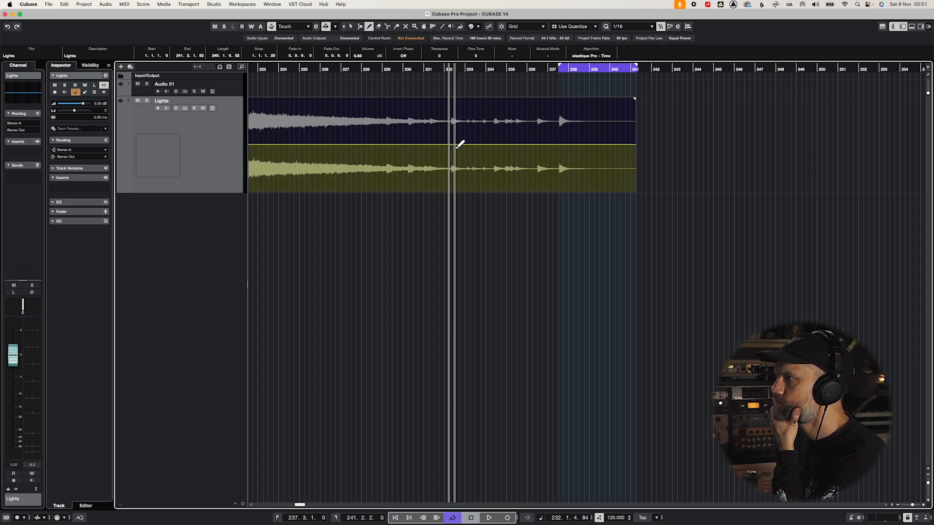
mouse_move(452, 145)
mouse_down()
mouse_move(466, 137)
mouse_move(467, 114)
mouse_move(478, 134)
mouse_up()
scroll(358, 144, left, 2)
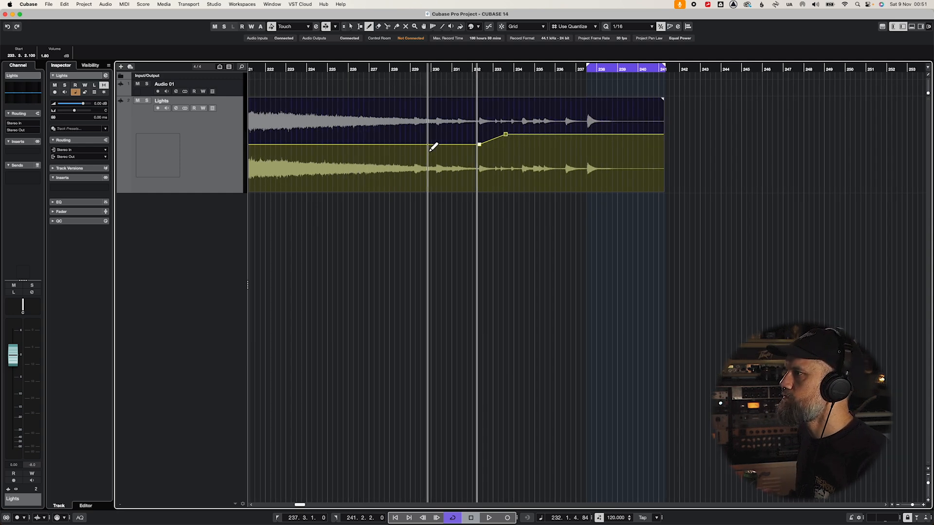
scroll(424, 147, left, 1)
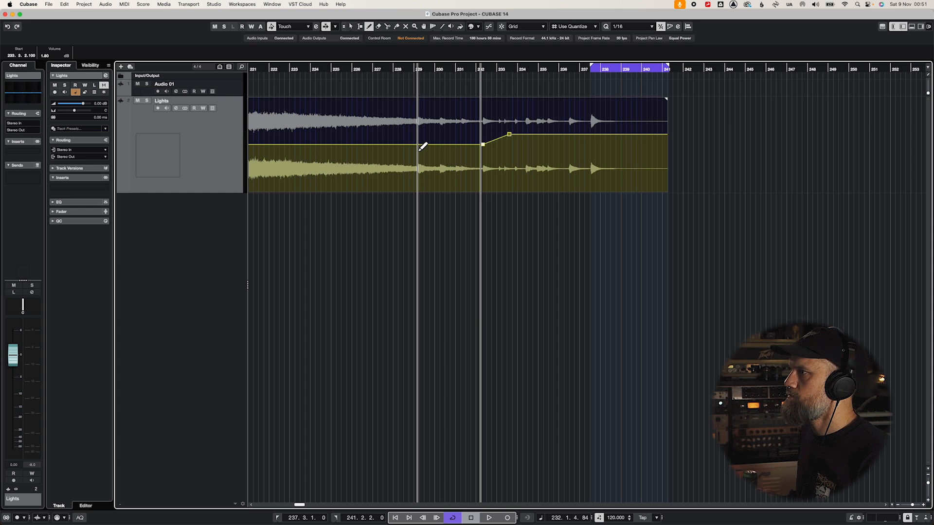
- Import the vocal WAV file numbered 108 from Finder onto the Audio 01 track, just after the song's end
drag(362, 70, 357, 38)
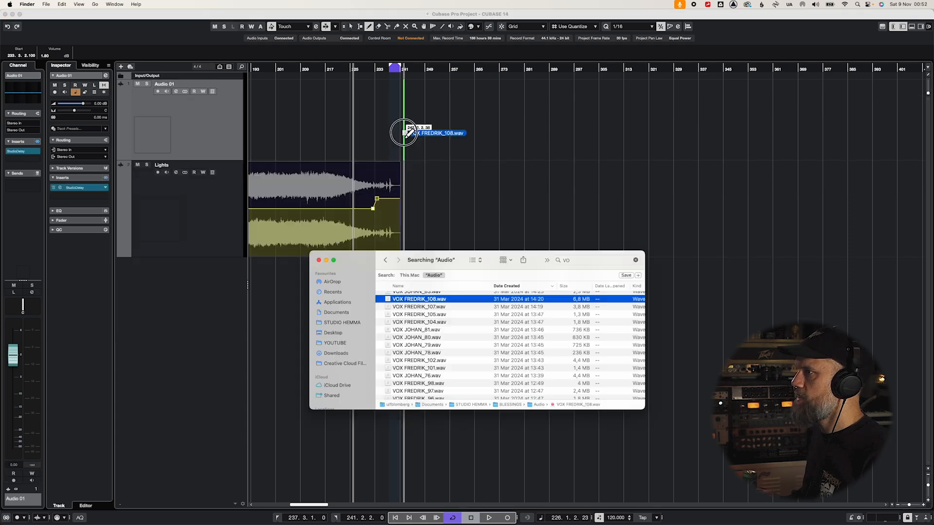
drag(402, 131, 404, 134)
click(555, 240)
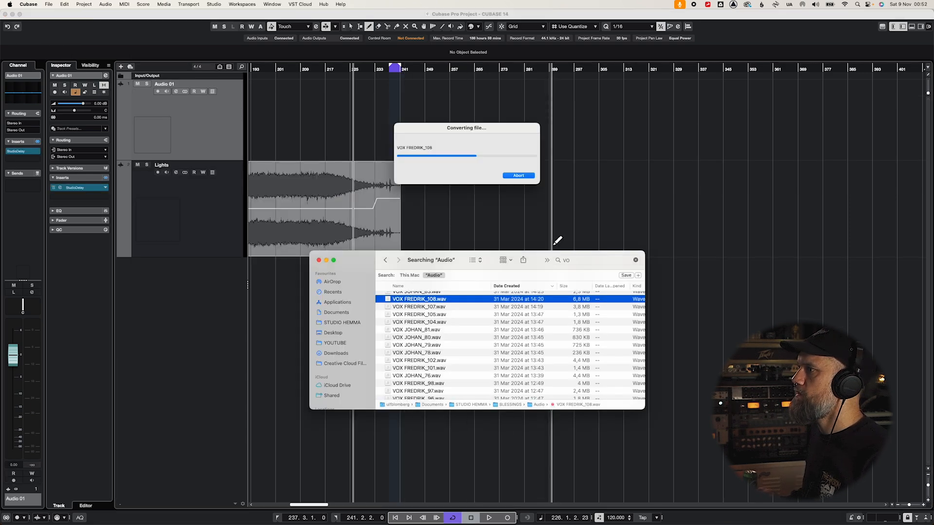
- Draw volume curve points on the vocal clip with the Draw tool to raise the phrase starting at bar 254
drag(412, 73, 411, 108)
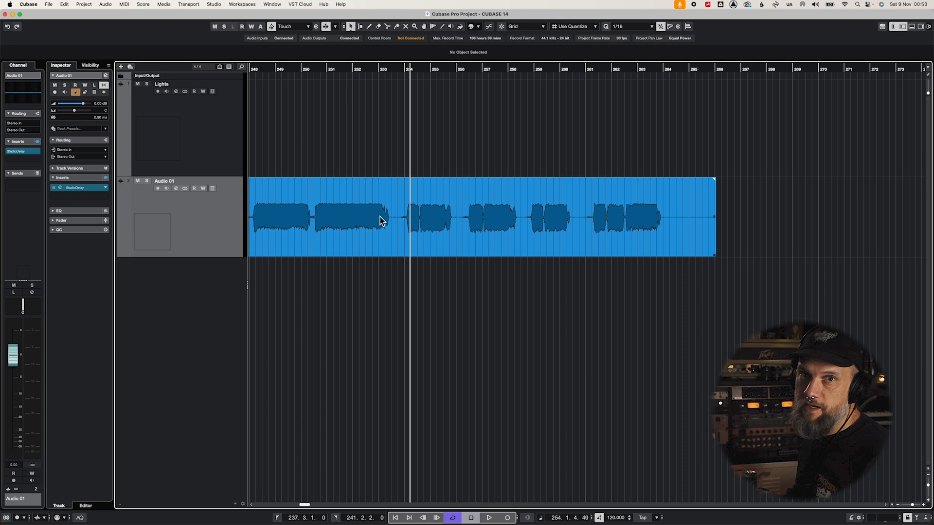
scroll(380, 221, right, 1)
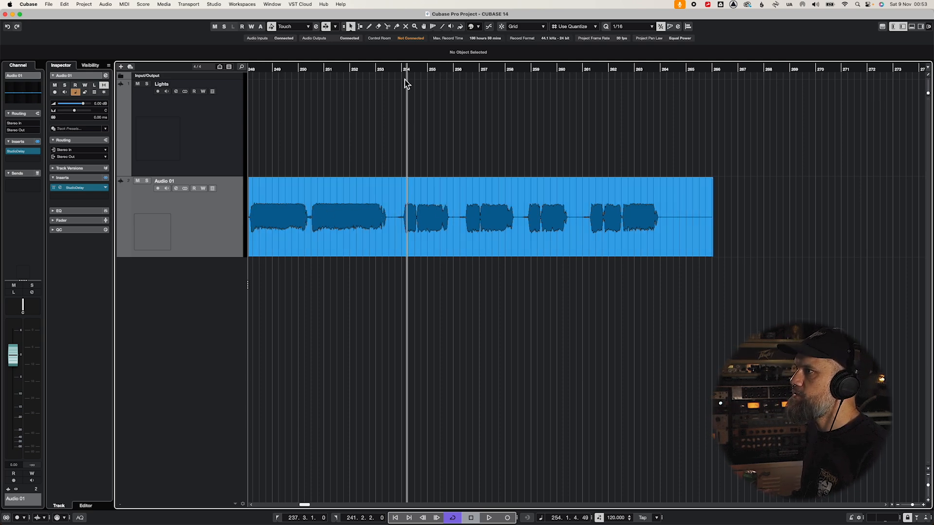
mouse_move(402, 71)
mouse_down()
mouse_move(403, 92)
mouse_move(388, 87)
mouse_move(397, 88)
mouse_up()
click(447, 227)
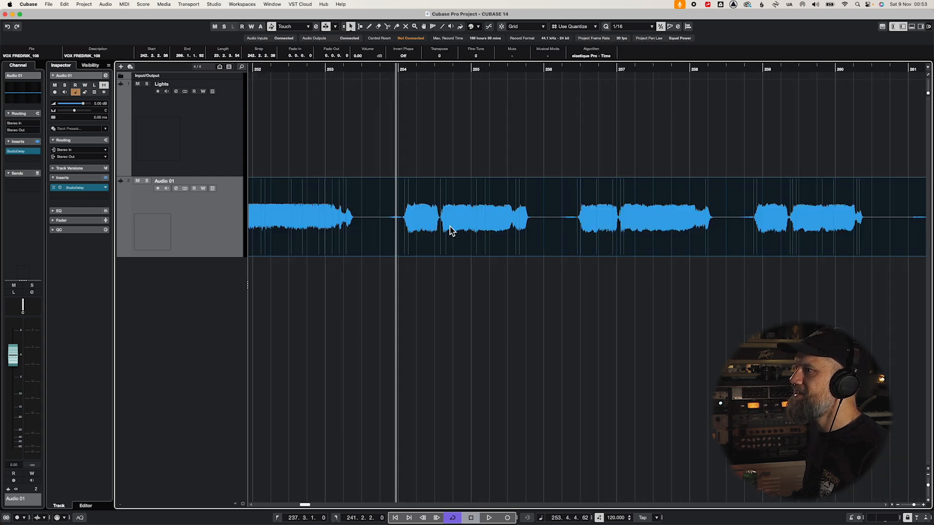
click(369, 26)
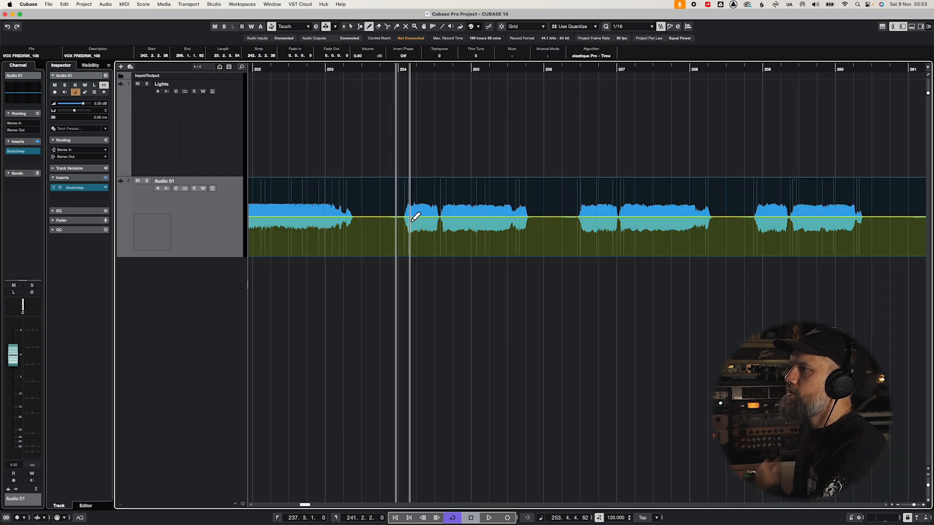
click(561, 217)
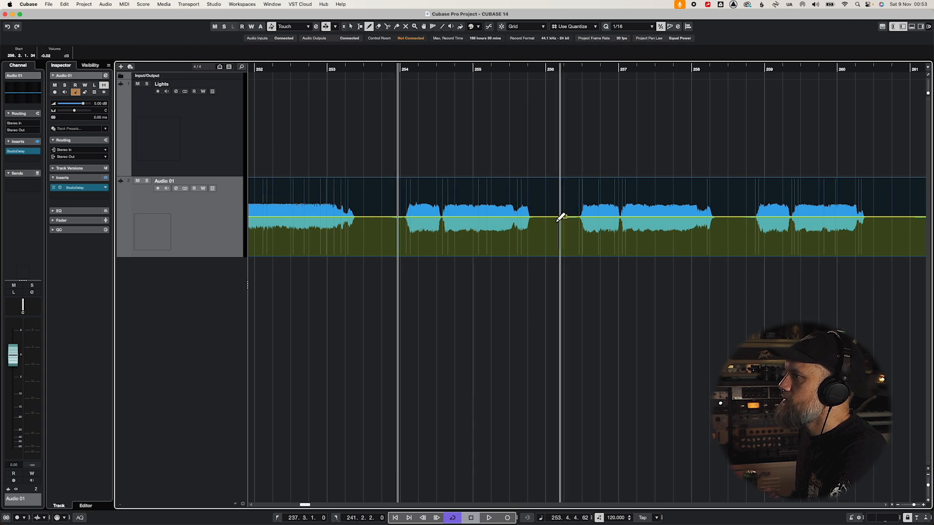
drag(416, 215, 403, 192)
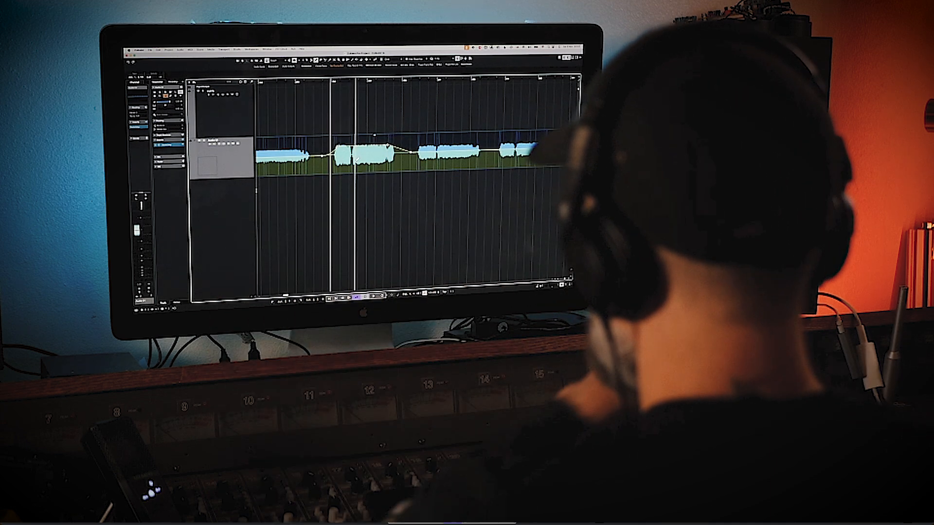
- Shape the vocal volume curve after the first raised phrase, then raise the next phrase and pull a dip into its curve
scroll(349, 155, right, 1)
scroll(349, 155, right, 1)
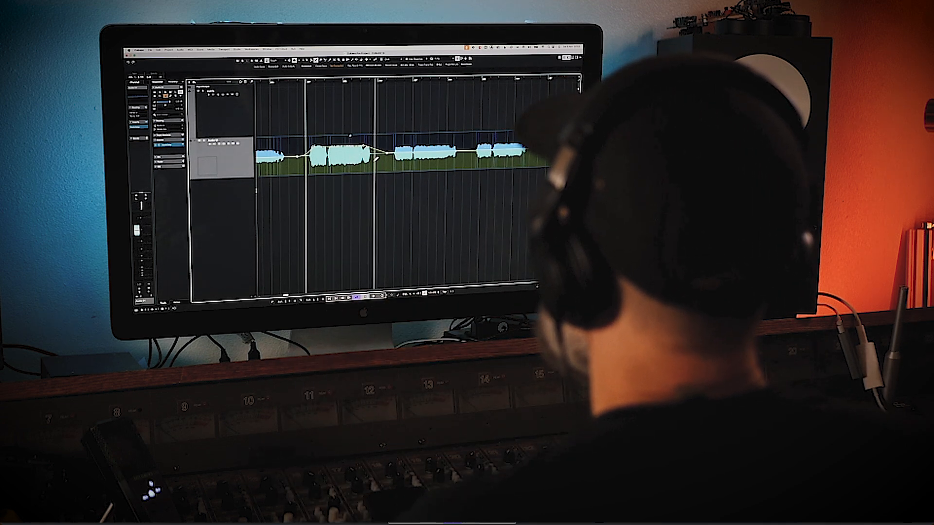
drag(377, 158, 353, 173)
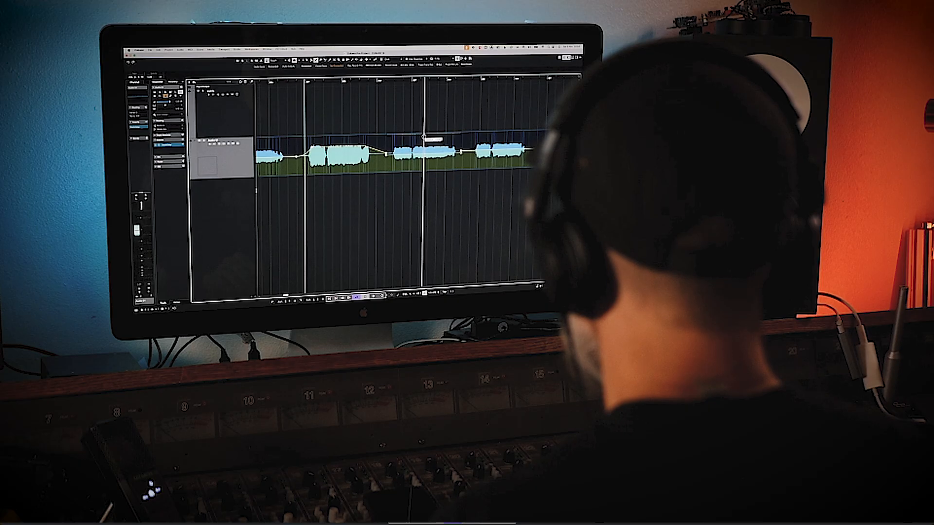
mouse_move(423, 135)
mouse_down()
mouse_move(423, 119)
mouse_move(461, 143)
mouse_move(440, 141)
mouse_up()
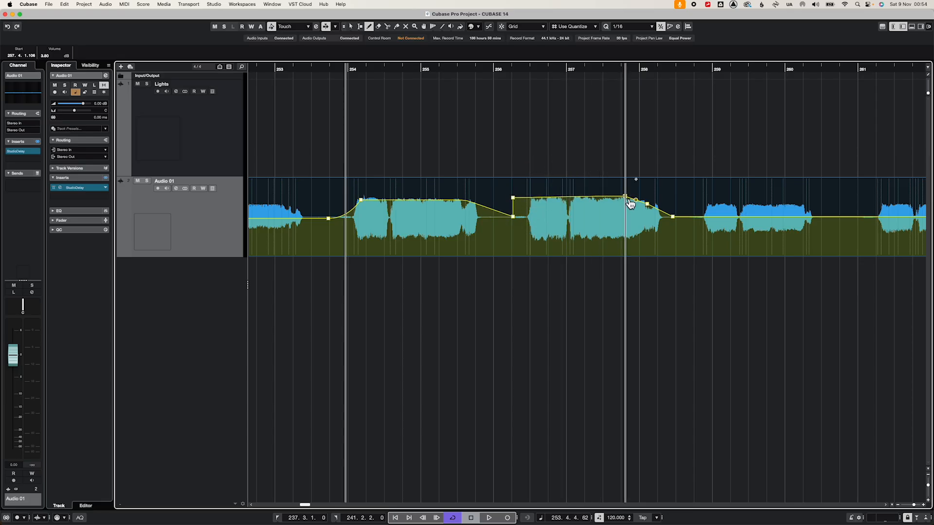
mouse_move(630, 204)
mouse_down()
mouse_move(617, 239)
mouse_move(569, 249)
mouse_move(626, 254)
mouse_move(638, 240)
mouse_move(593, 234)
mouse_up()
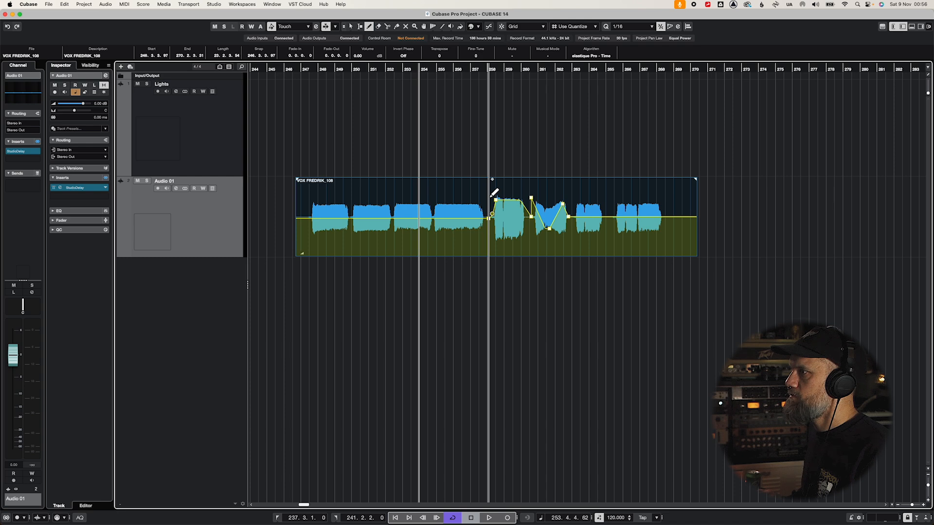
- Try to remove a volume curve point from the vocal clip with the Erase tool, and undo the erase
click(379, 27)
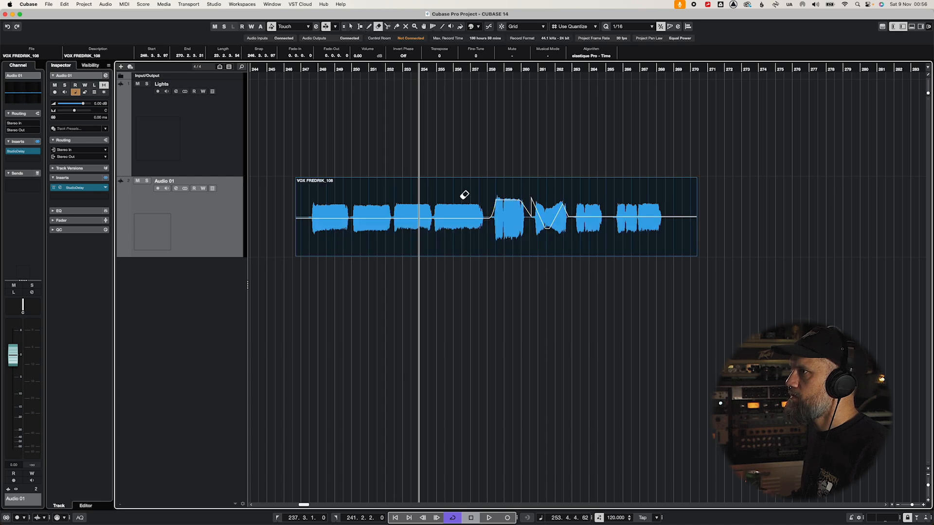
click(502, 203)
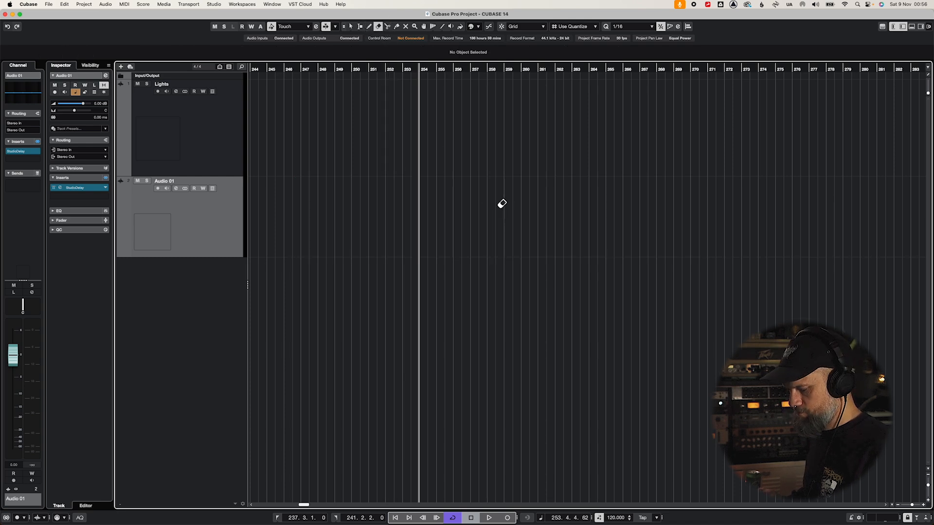
key(super+z)
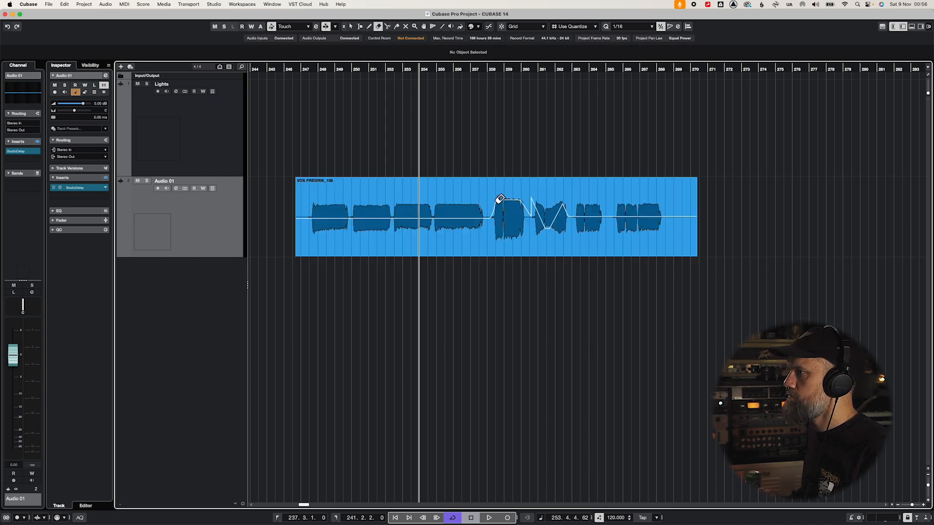
- Select the vocal clip with the selection tool, open it in the Sample Editor, and close the editor
click(369, 27)
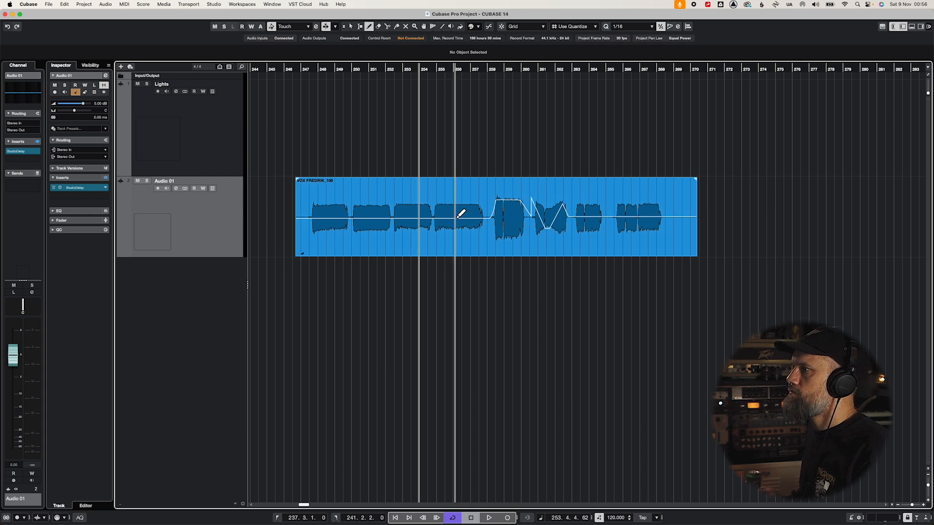
key(1)
click(481, 206)
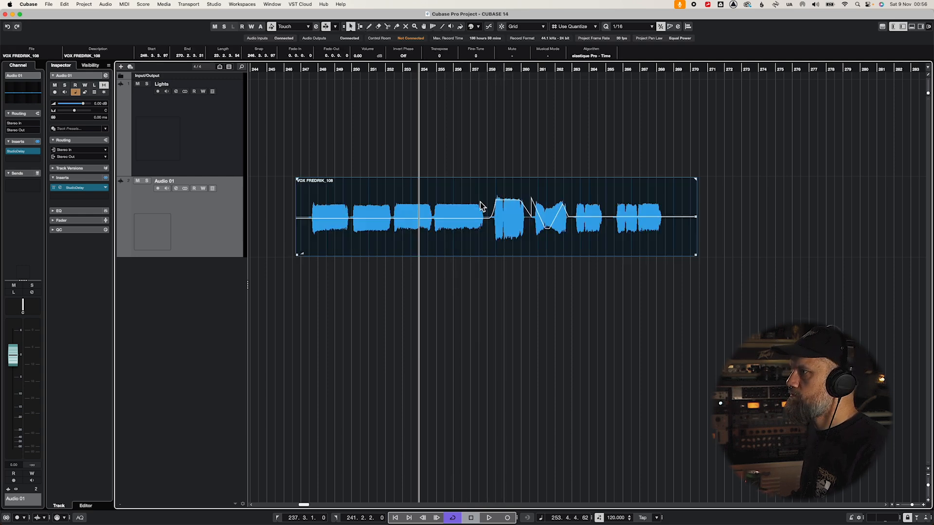
double_click(476, 206)
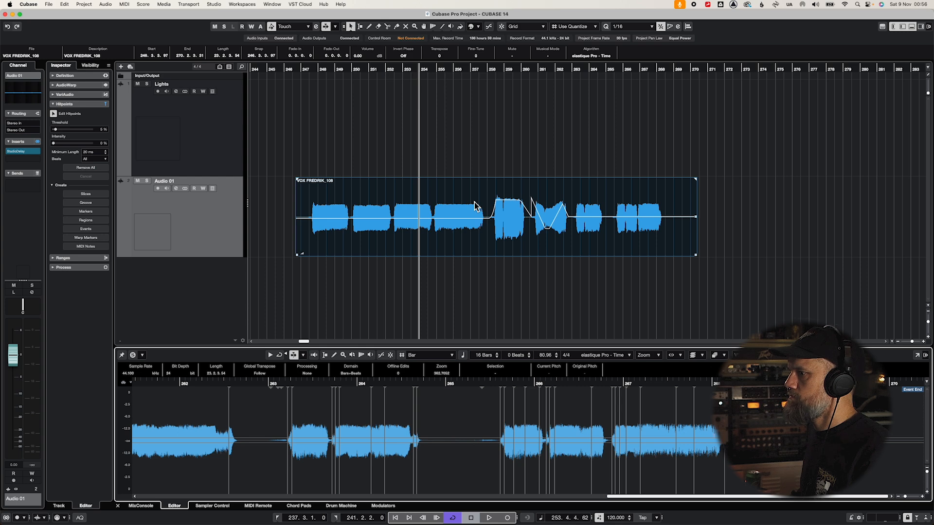
click(504, 205)
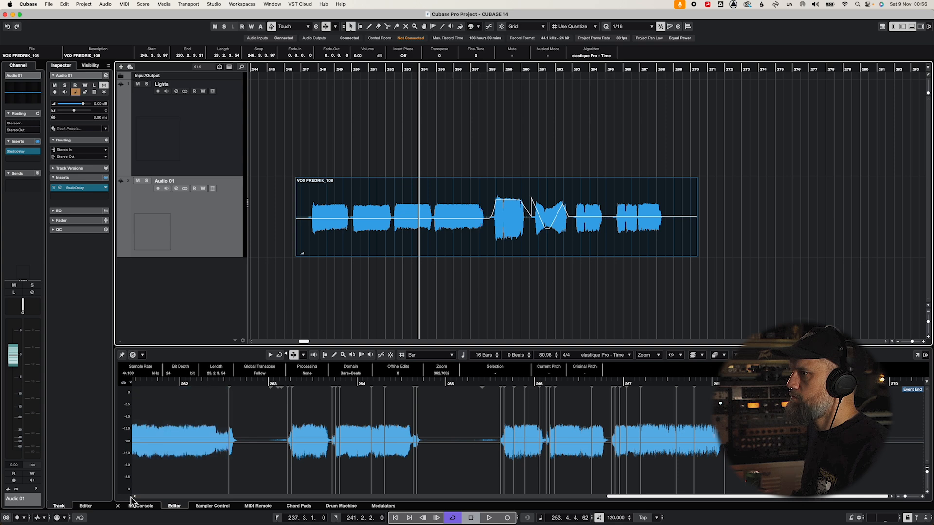
click(119, 506)
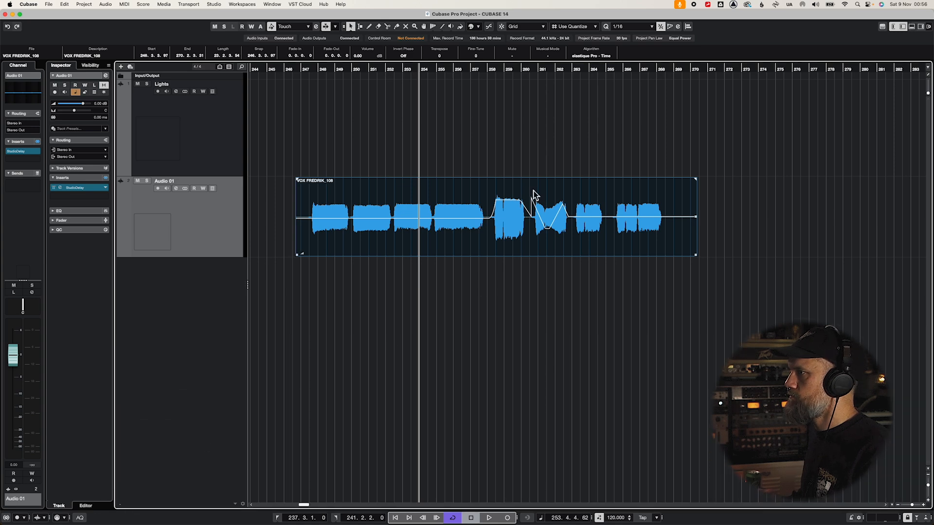
- Delete the vocal clip's raised volume curve points at bars 258 and 260 one by one, using the Draw tool
key(8)
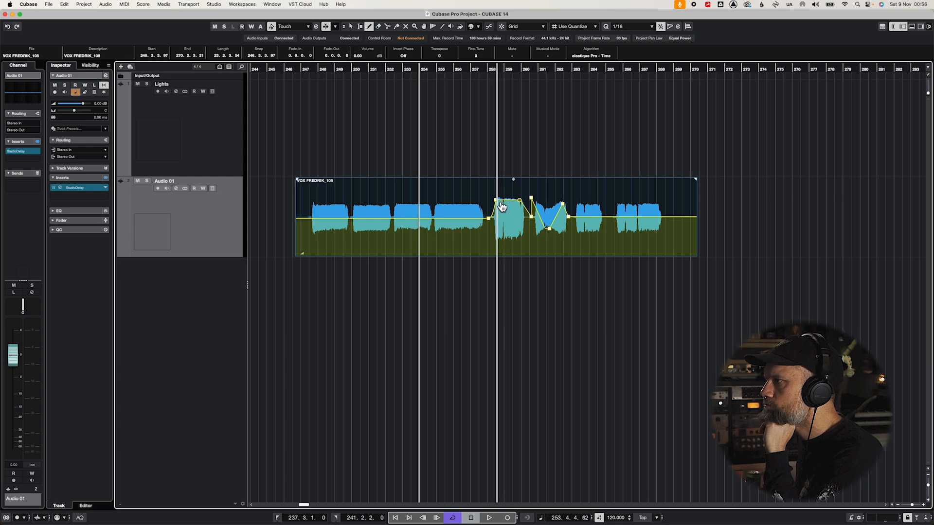
click(496, 202)
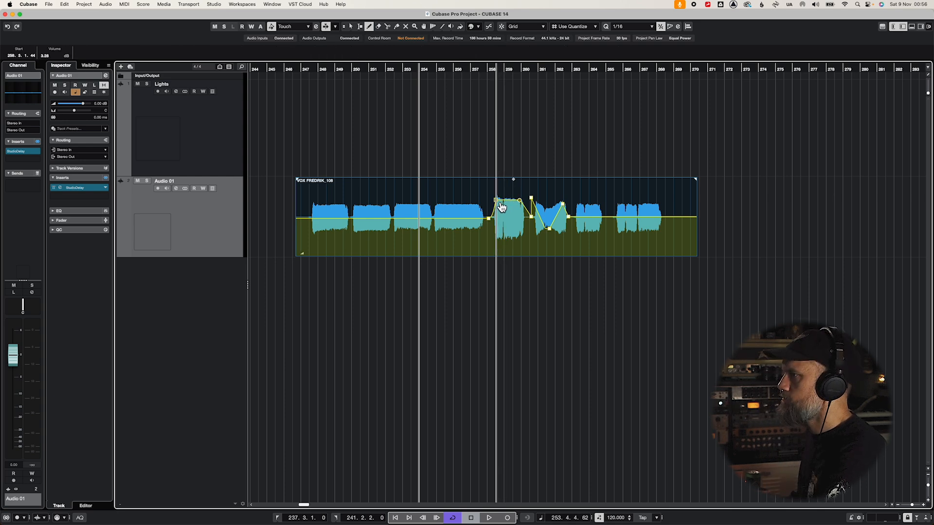
key(Delete)
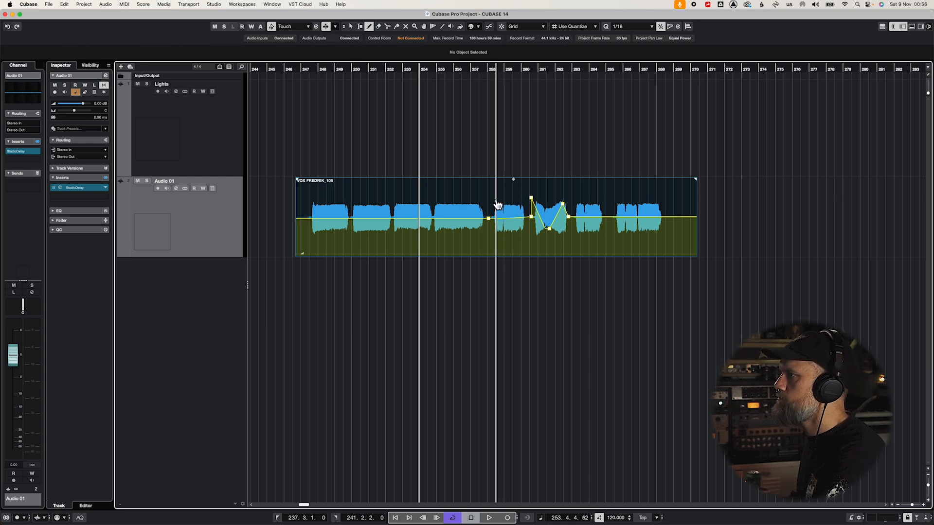
click(531, 199)
key(Delete)
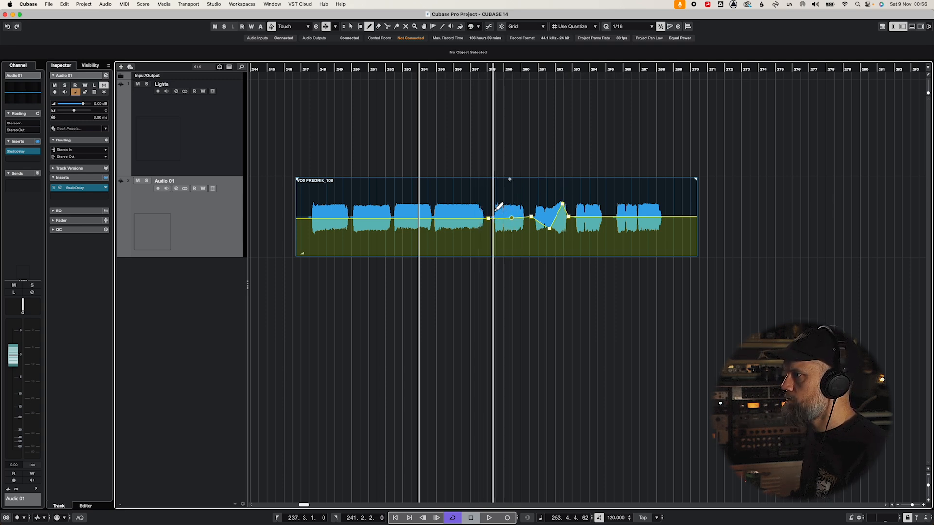
- Select all remaining volume curve points on the vocal clip with one selection rectangle and delete them together
drag(475, 193, 594, 232)
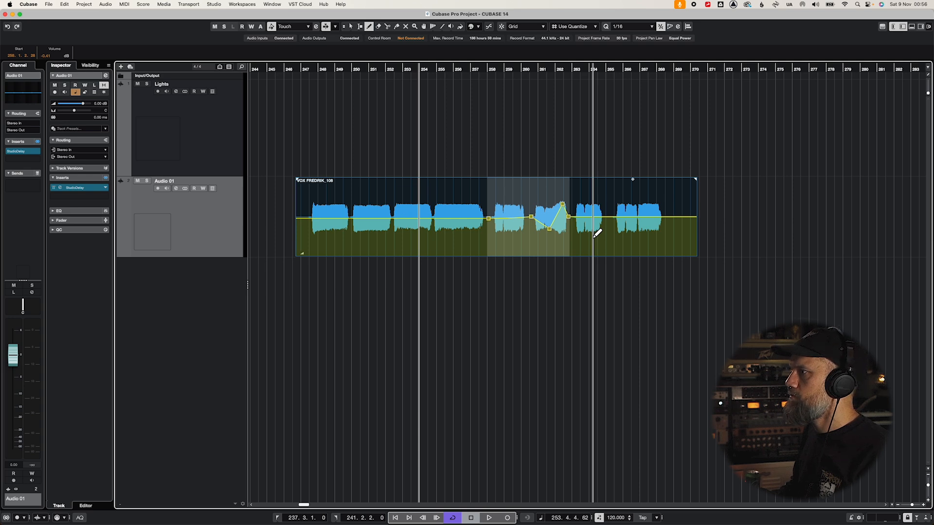
key(BackSpace)
scroll(598, 226, right, 3)
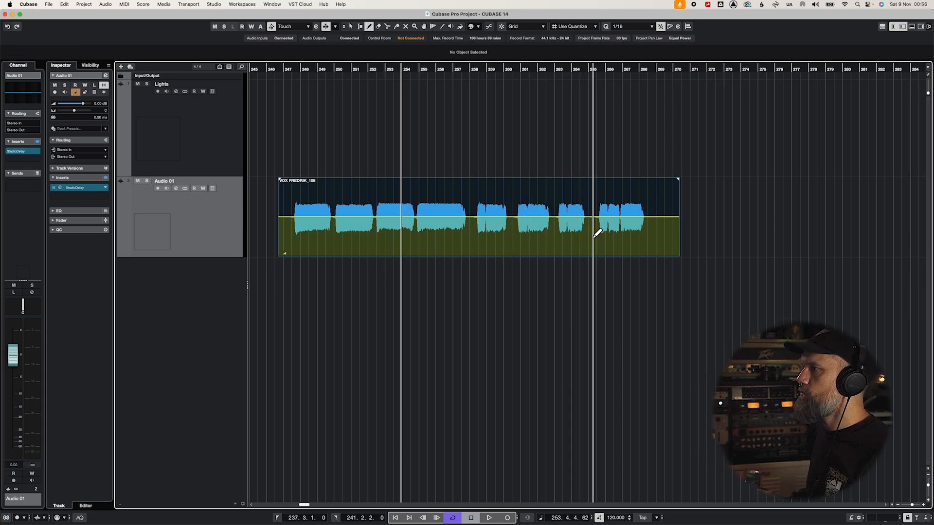
- Raise the whole vocal clip's volume to about 1 dB, and keep the clip selected
scroll(511, 224, left, 3)
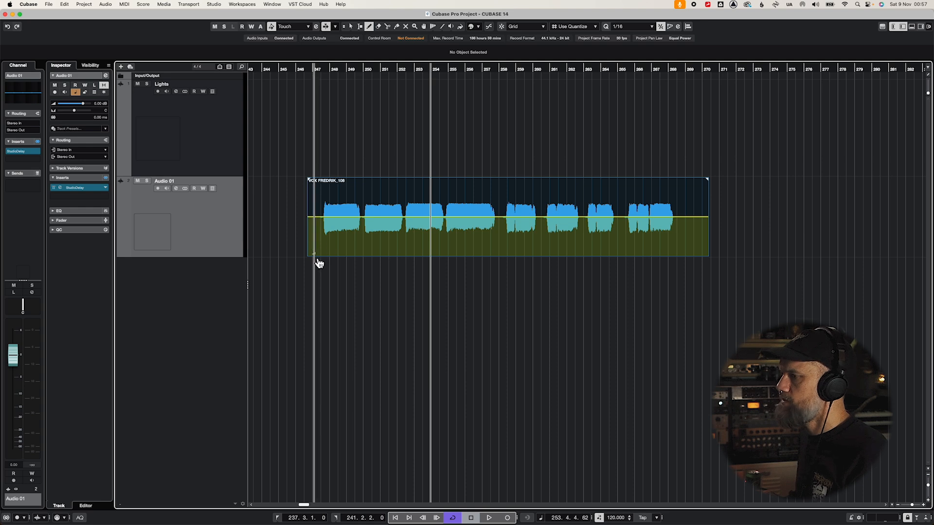
key(1)
drag(315, 254, 318, 262)
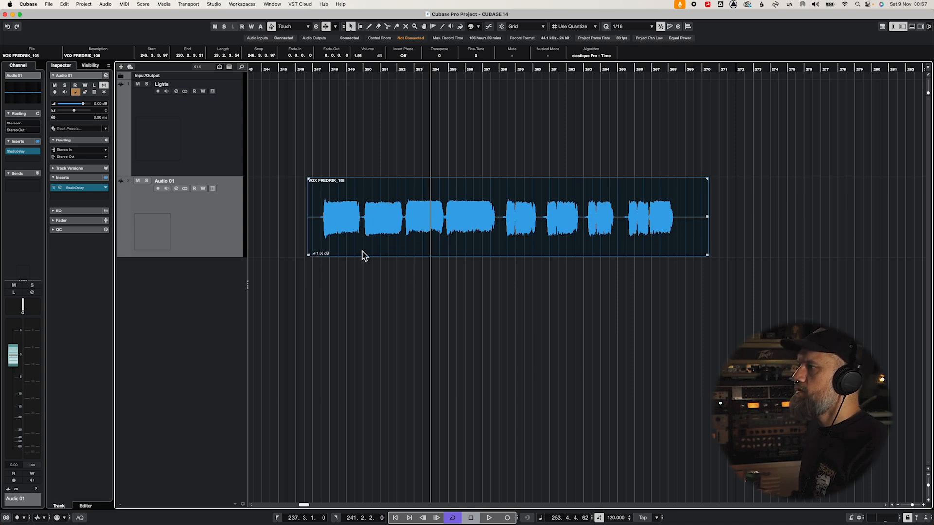
click(395, 280)
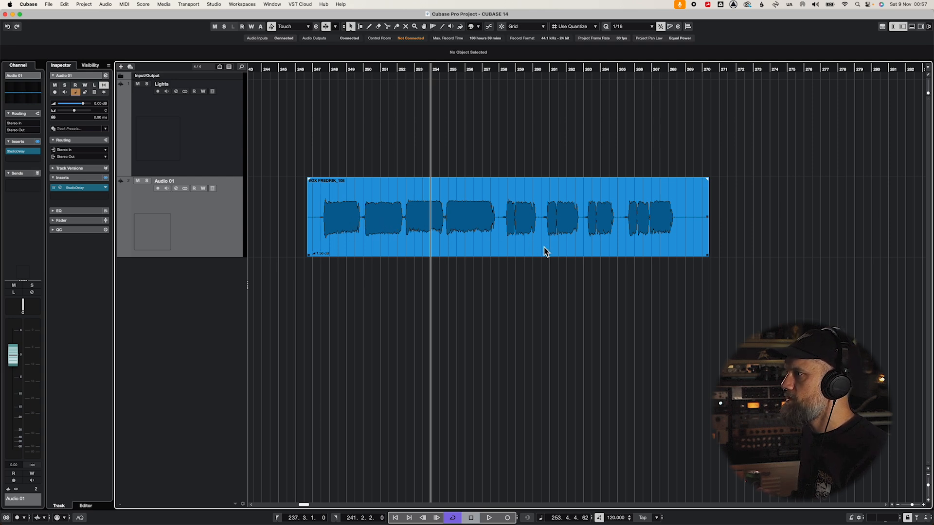
click(333, 227)
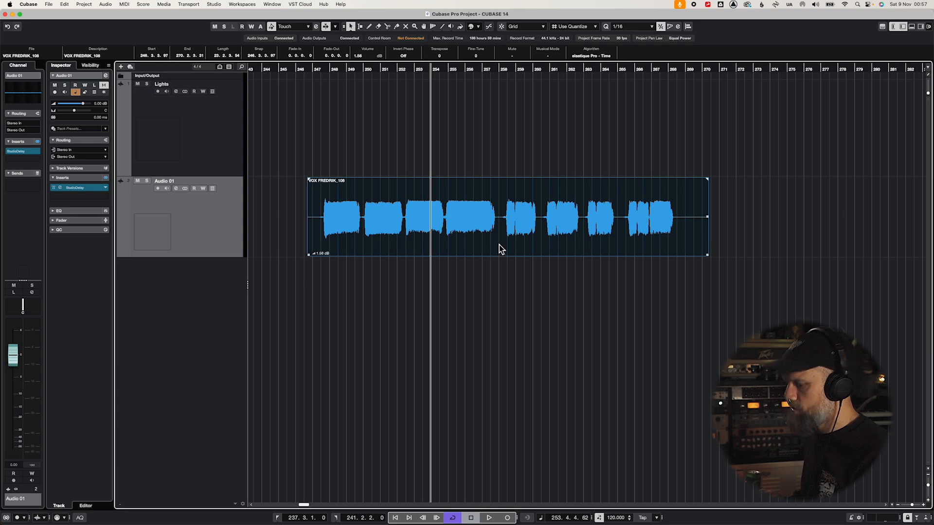
- Split the vocal clip at bar 258 and raise the second part's volume to 5.4 dB
key(3)
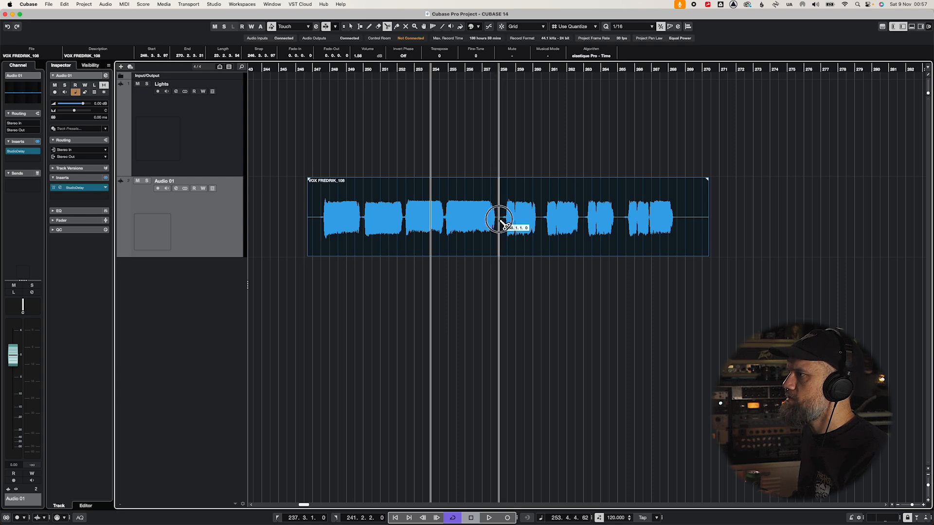
click(506, 221)
key(1)
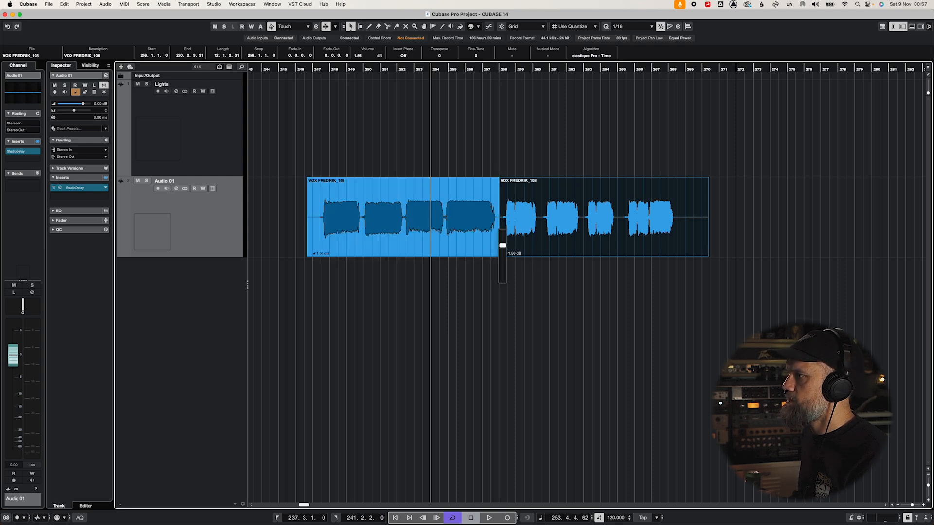
mouse_move(508, 255)
mouse_down()
mouse_move(508, 234)
mouse_move(508, 243)
mouse_up()
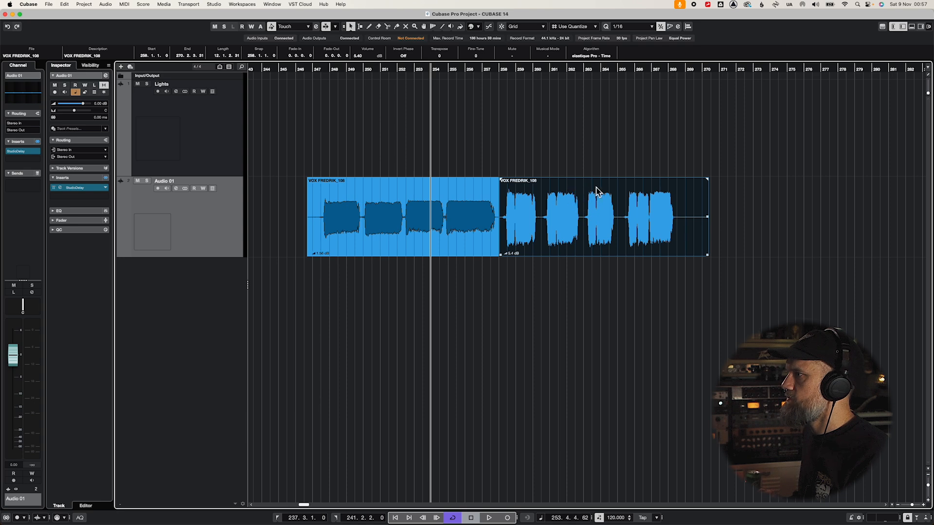
- Select the two vocal parts in turn to compare them, and lower the second part's volume to 2.2 dB
click(404, 190)
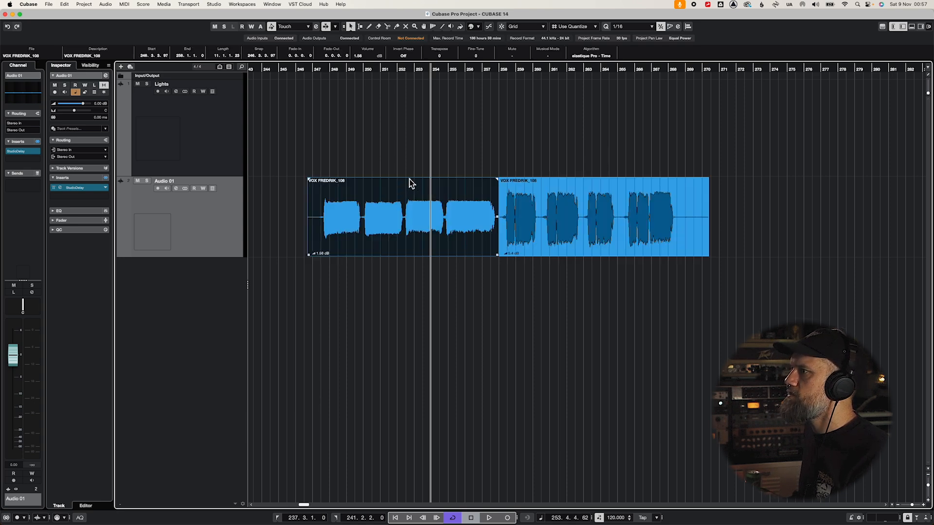
click(569, 277)
click(583, 254)
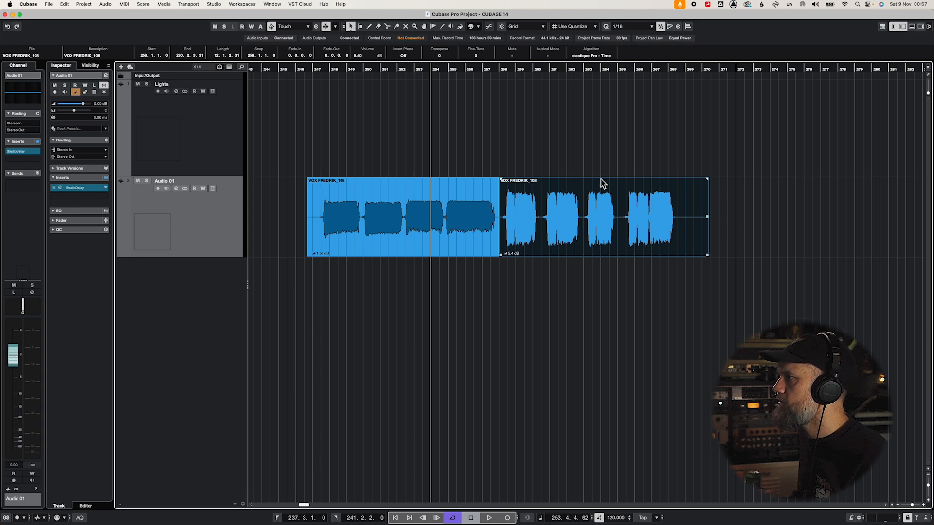
click(518, 282)
click(524, 251)
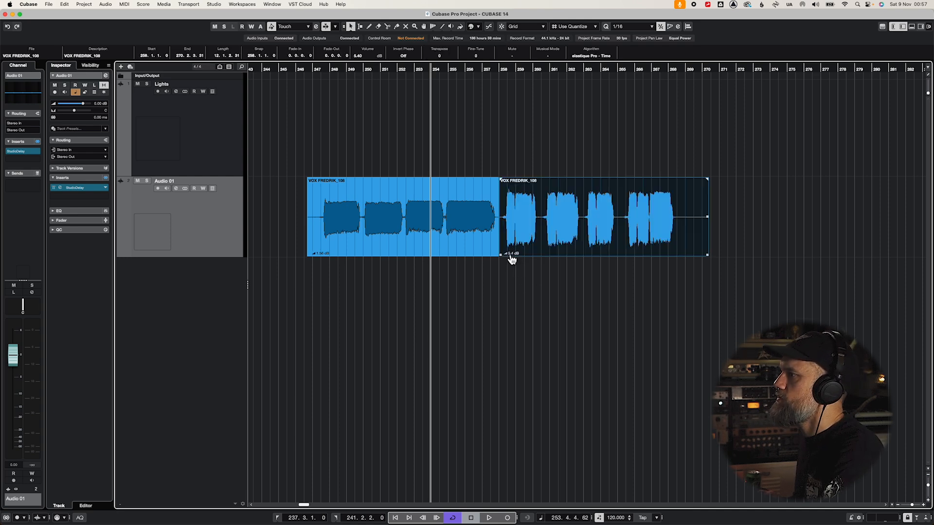
click(506, 253)
drag(502, 243, 502, 249)
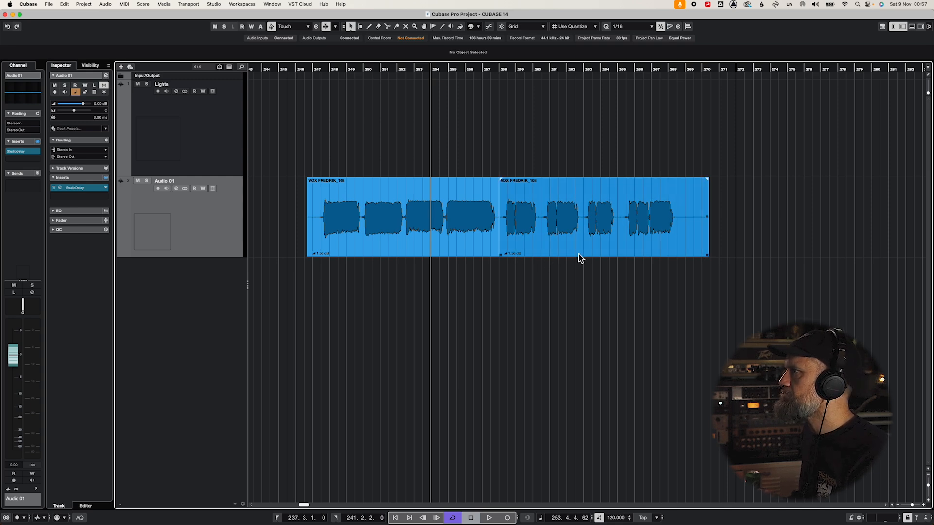
click(579, 234)
drag(503, 254, 500, 250)
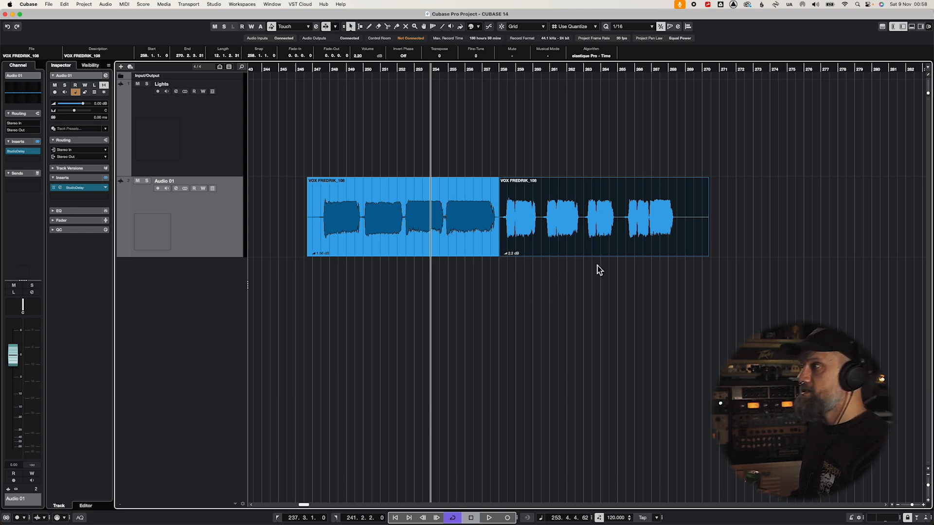
- Show the MixConsole in the lower zone, enlarge it to reveal the insert and send racks, and hide the Inspector
click(911, 27)
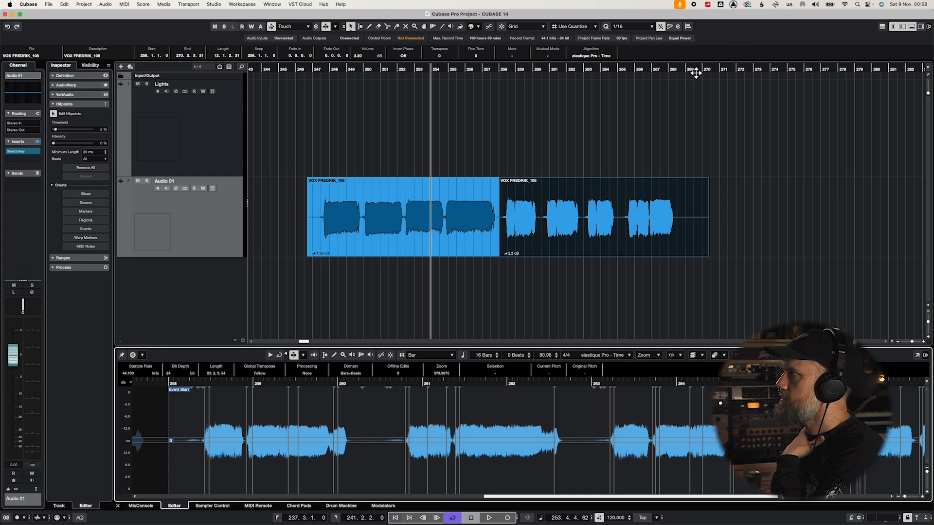
click(135, 507)
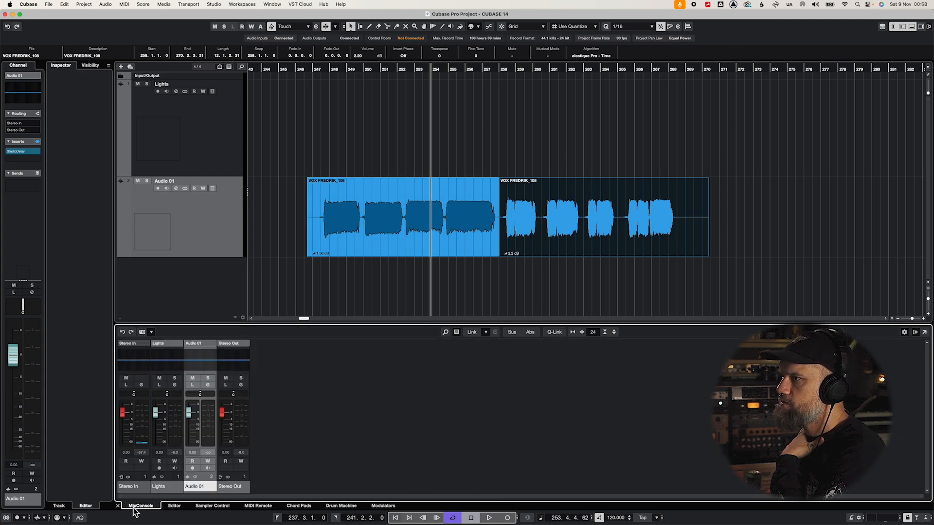
drag(252, 327, 262, 265)
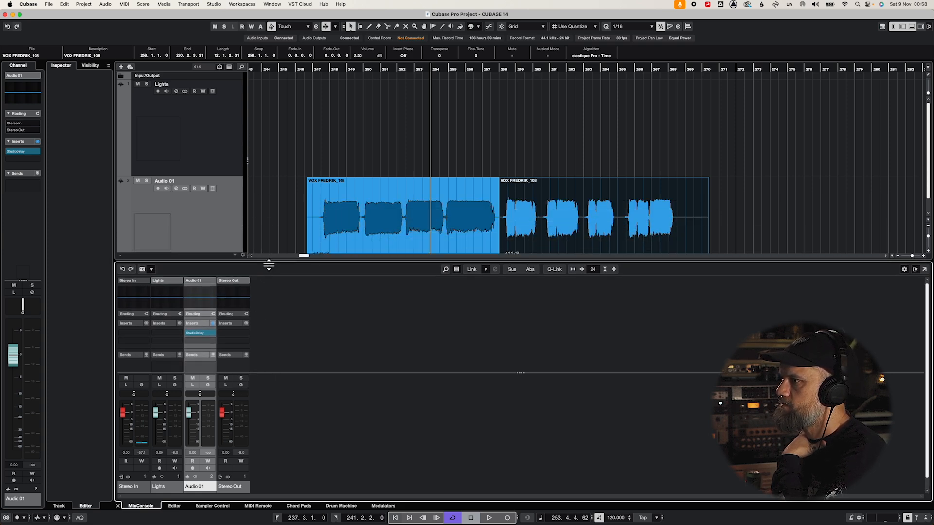
drag(268, 265, 267, 262)
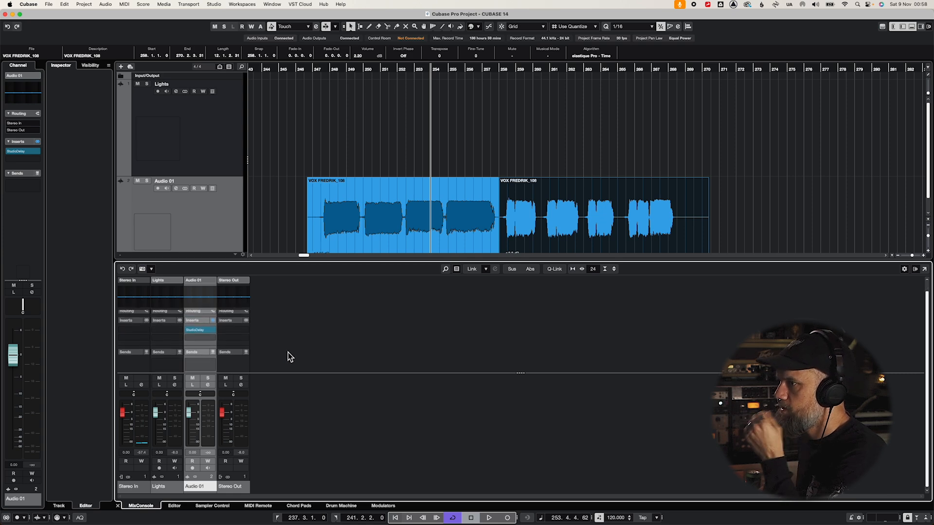
scroll(288, 356, up, 1)
drag(280, 263, 281, 210)
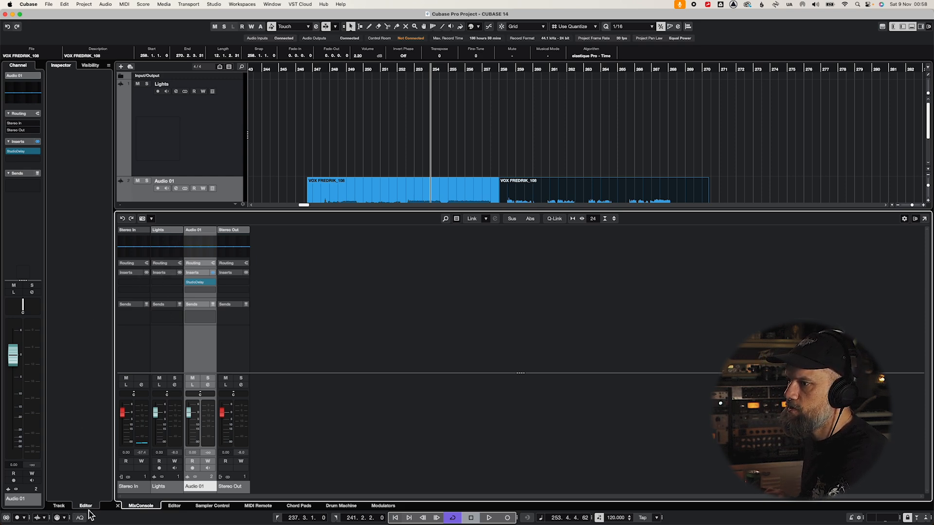
click(893, 26)
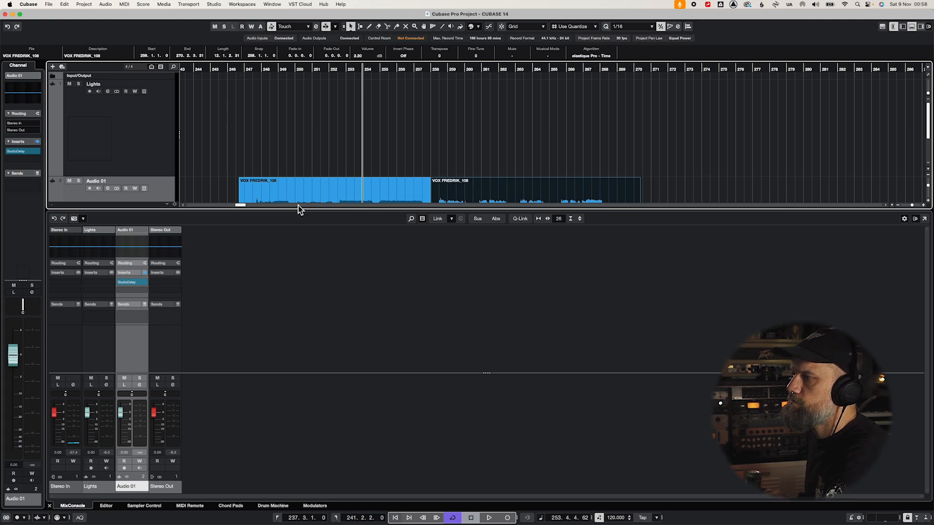
- In the MixConsole's window layout, hide and reshow the Inserts and Routing racks, and toggle the Modulators rack
click(177, 352)
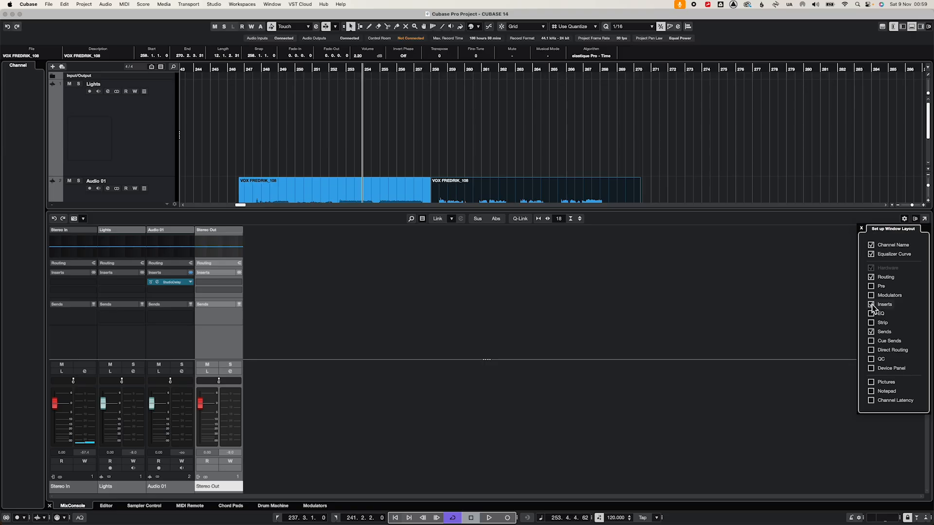
click(871, 305)
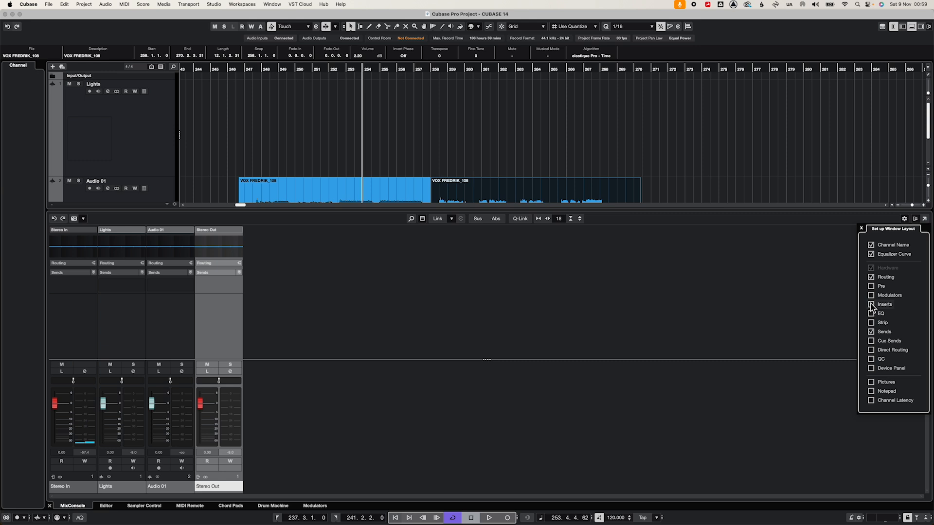
click(871, 305)
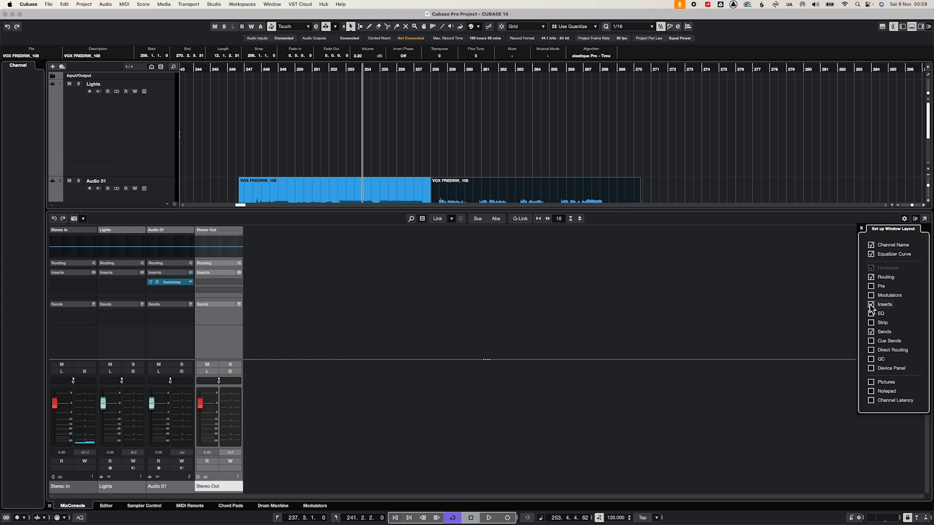
click(871, 277)
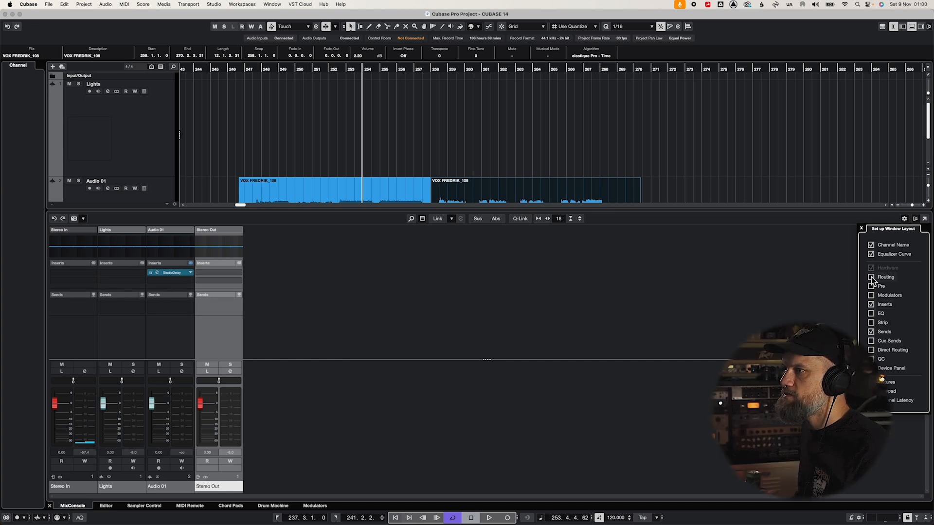
click(871, 276)
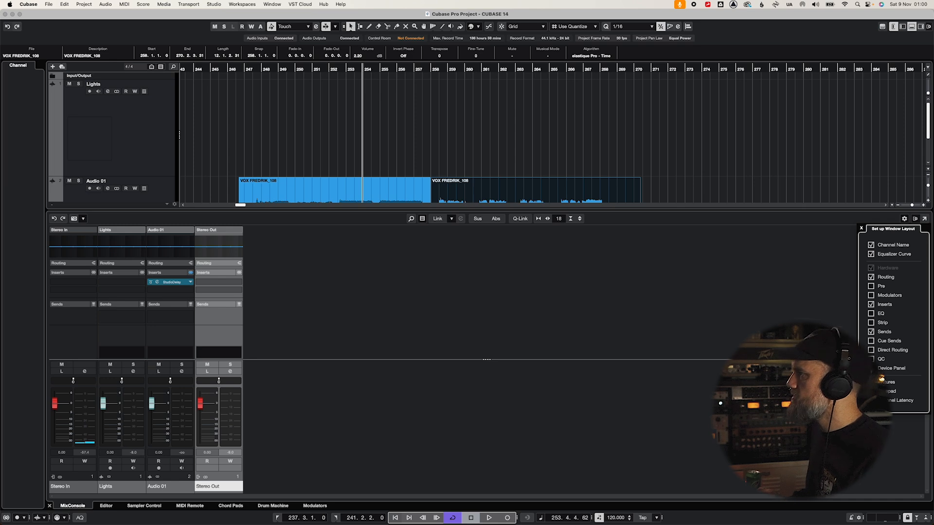
click(871, 295)
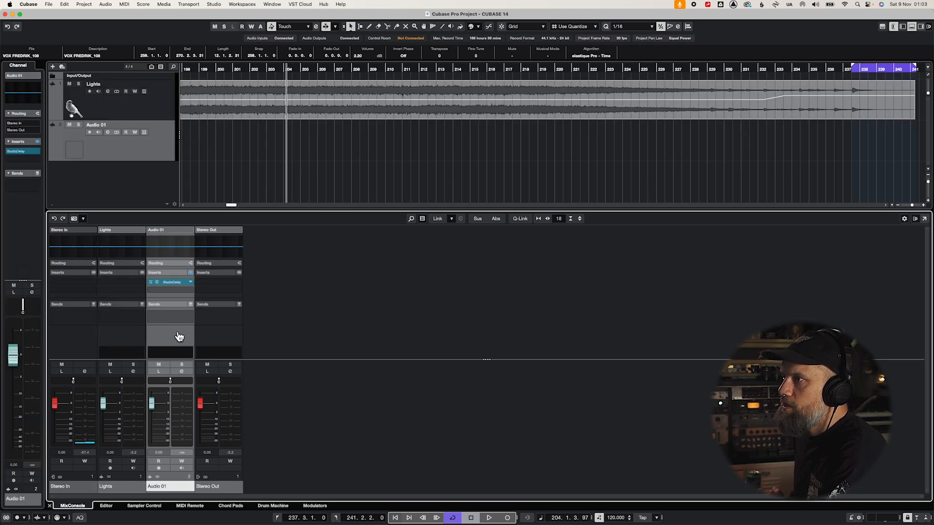
- Move the Audio 01 channel ahead of the Lights channel in the MixConsole
click(141, 344)
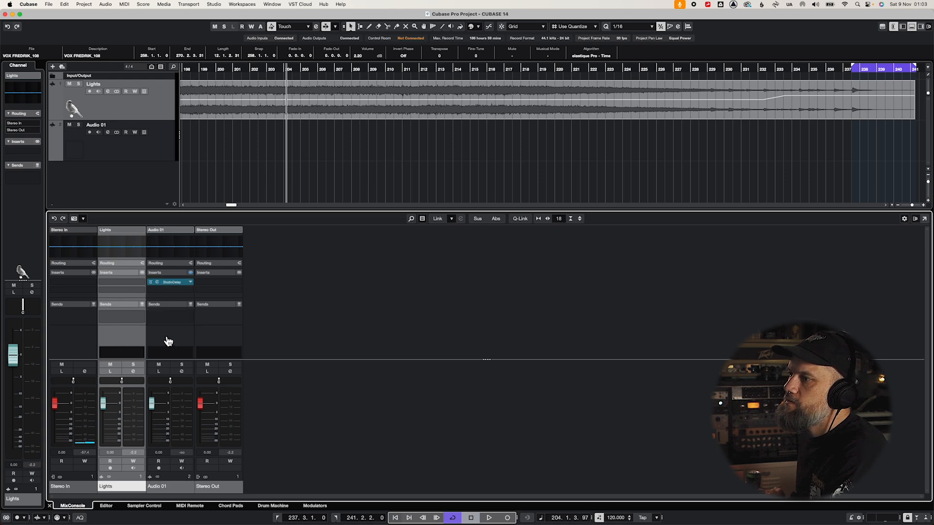
click(167, 342)
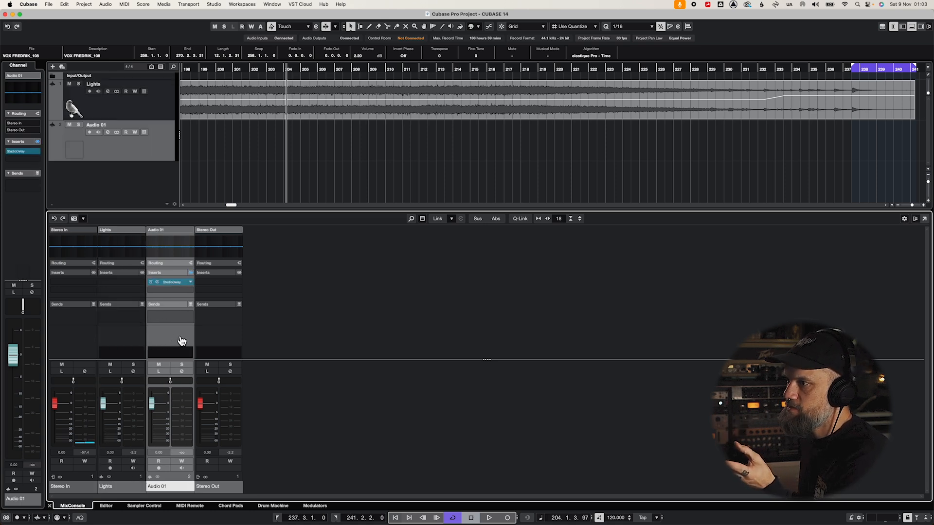
click(181, 341)
drag(177, 339, 117, 343)
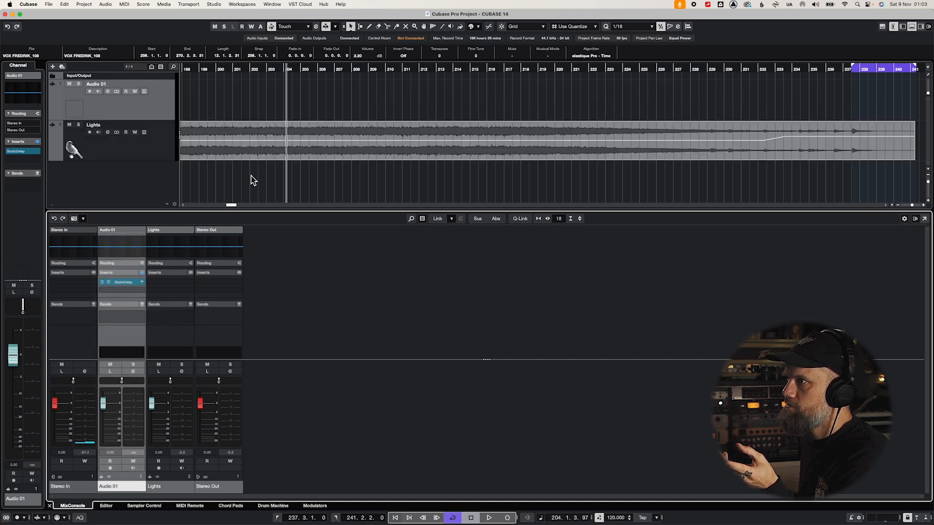
- Move the Lights channel back ahead of Audio 01 in the MixConsole, and open the mixer in its own window
click(194, 171)
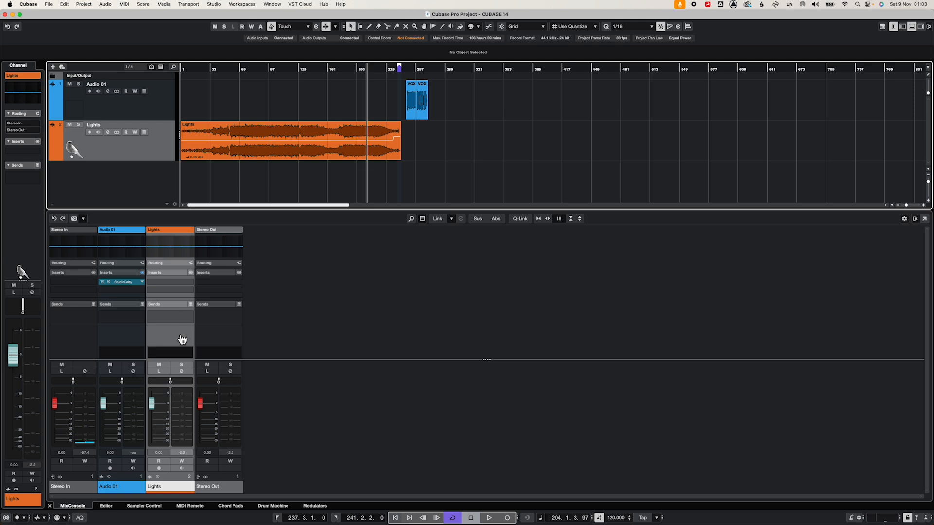
drag(178, 340, 129, 350)
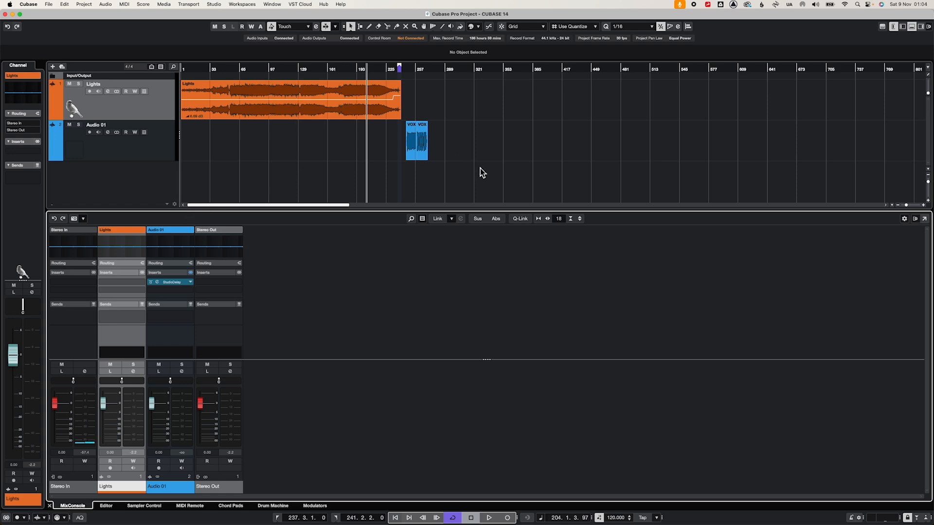
click(268, 5)
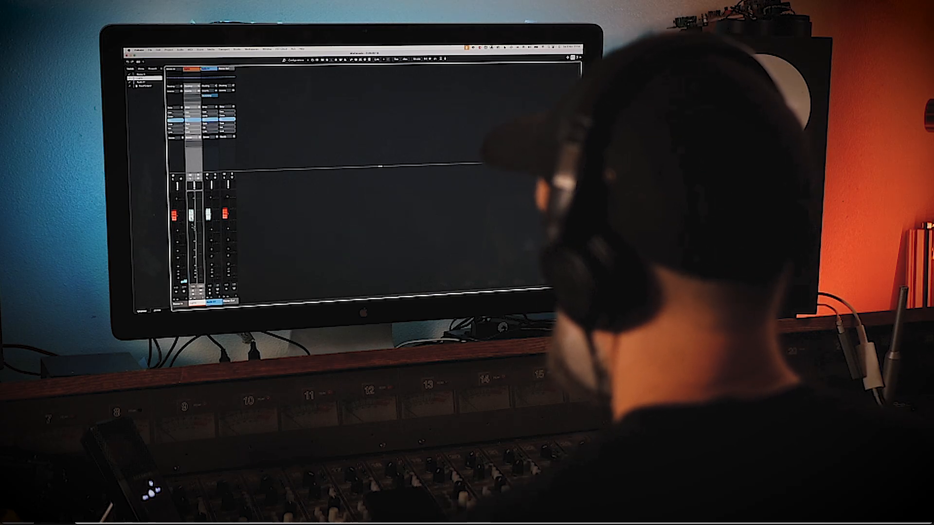
drag(191, 161, 219, 160)
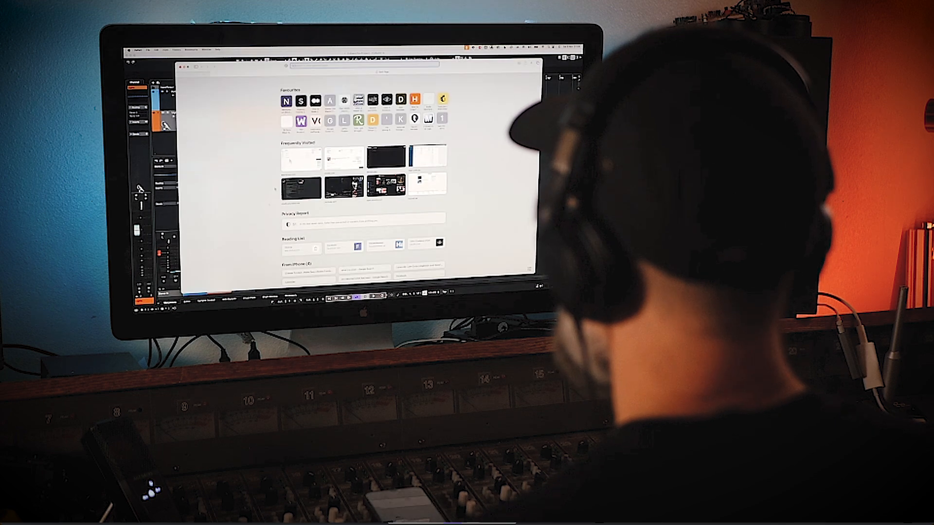
text(cubase 14)
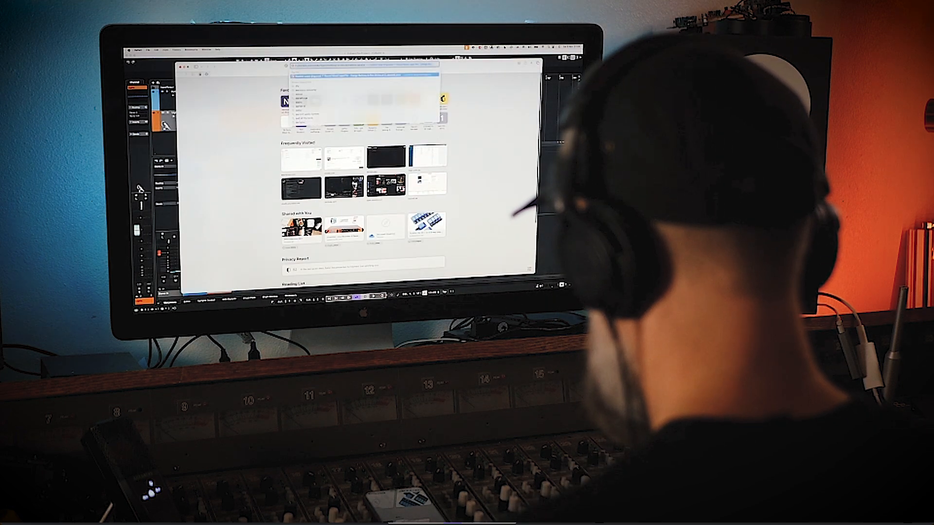
key(Return)
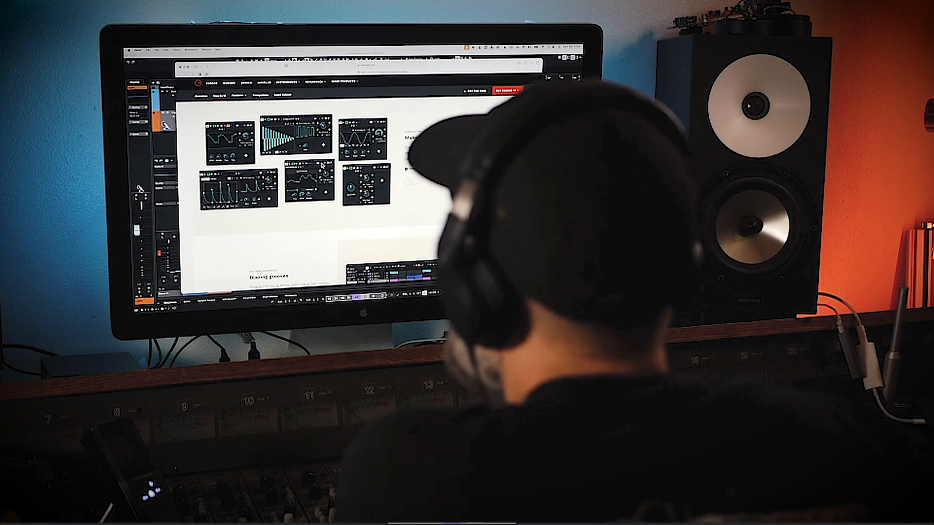
scroll(349, 163, down, 1)
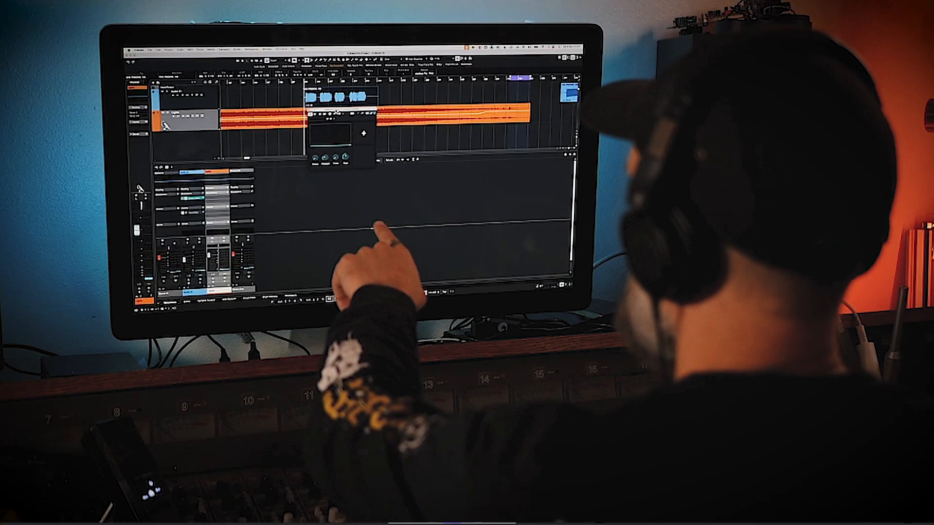
drag(337, 112, 324, 116)
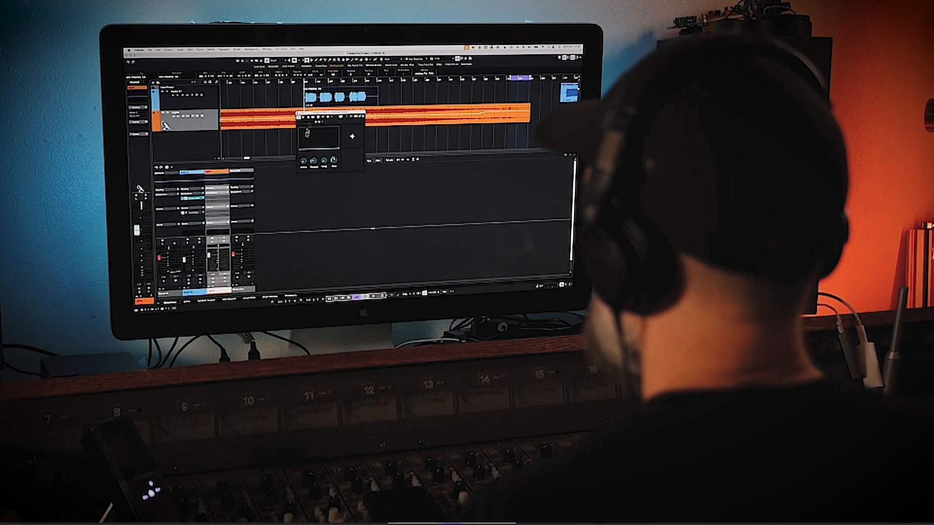
- Move the Audio 01 Envelope Follower window down, away from the vocal clip
key(space)
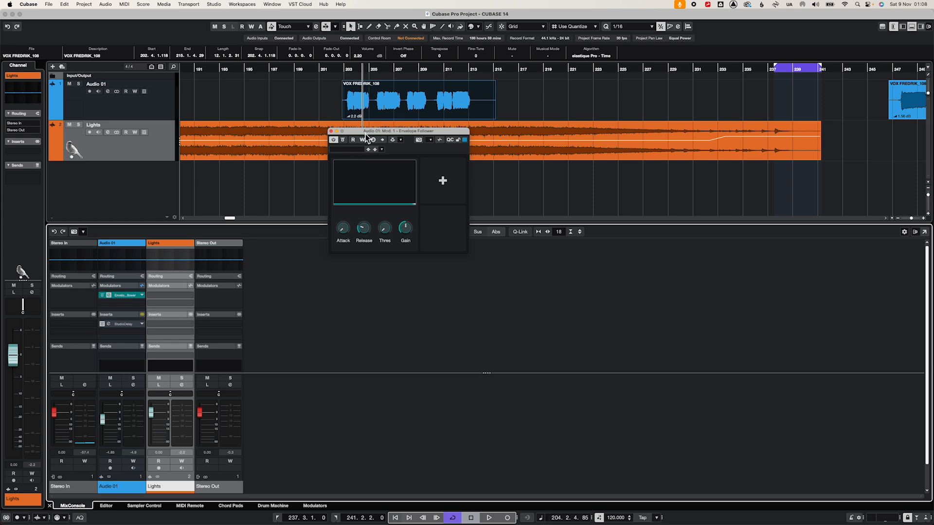
drag(365, 138, 417, 161)
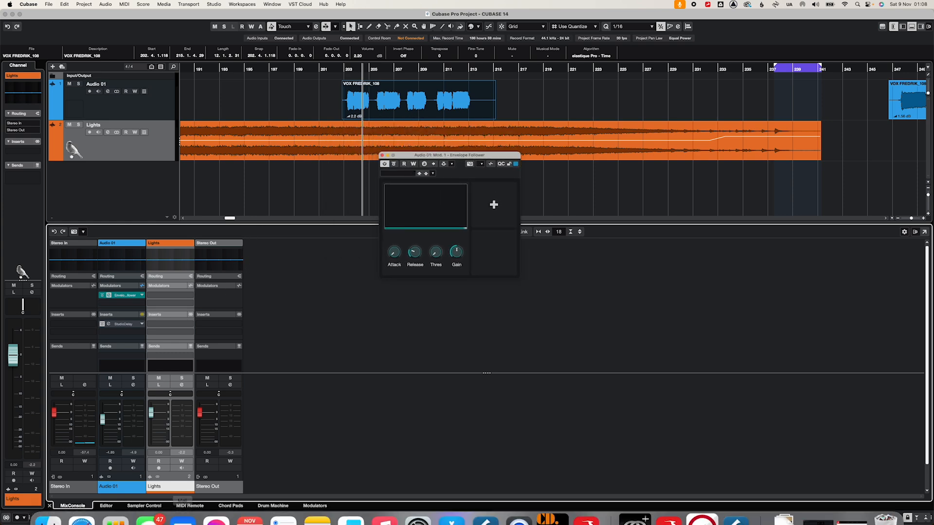
click(81, 509)
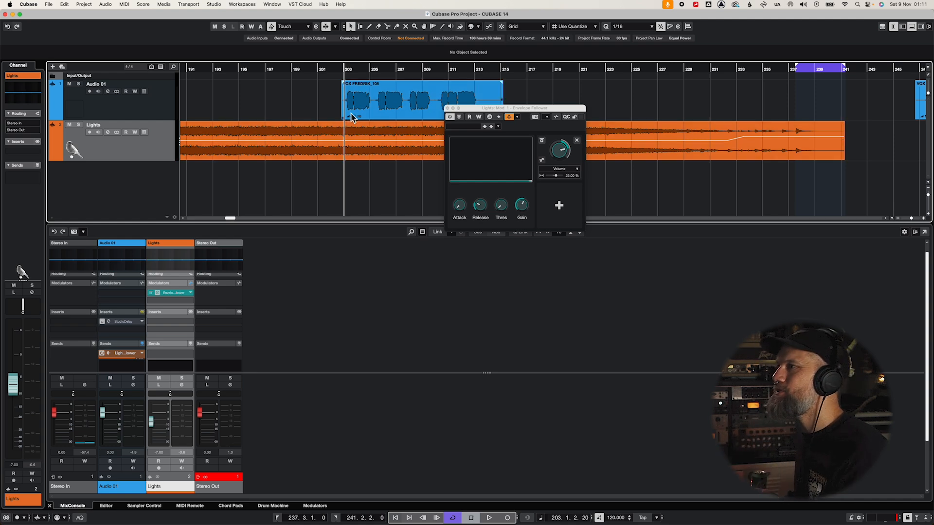
- Select the vocal clip on Audio 01, enlarge the MixConsole fader section, and start playback with the Lights Envelope Follower active
click(359, 156)
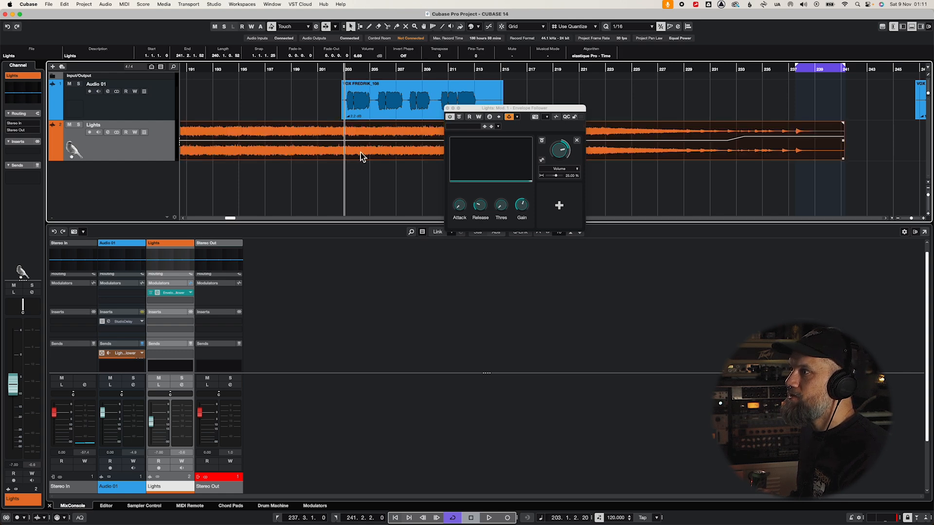
click(360, 107)
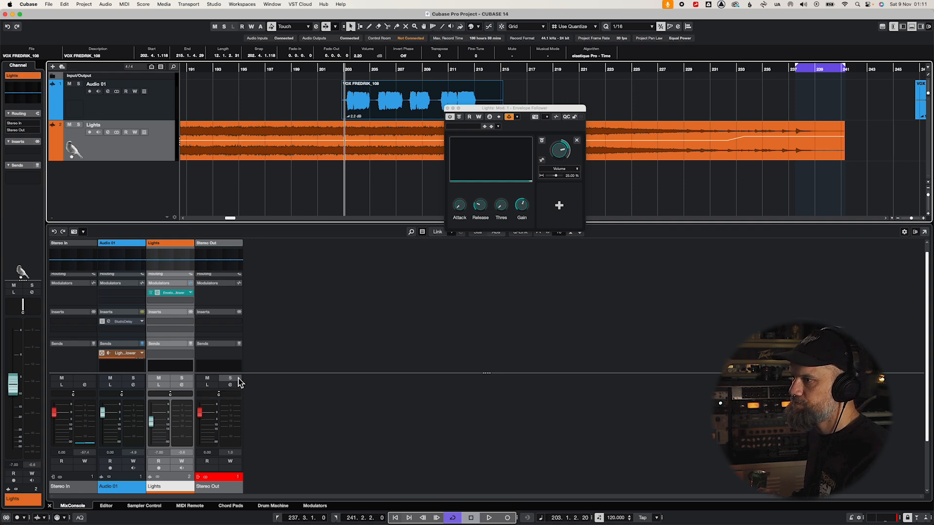
drag(239, 378, 240, 351)
key(space)
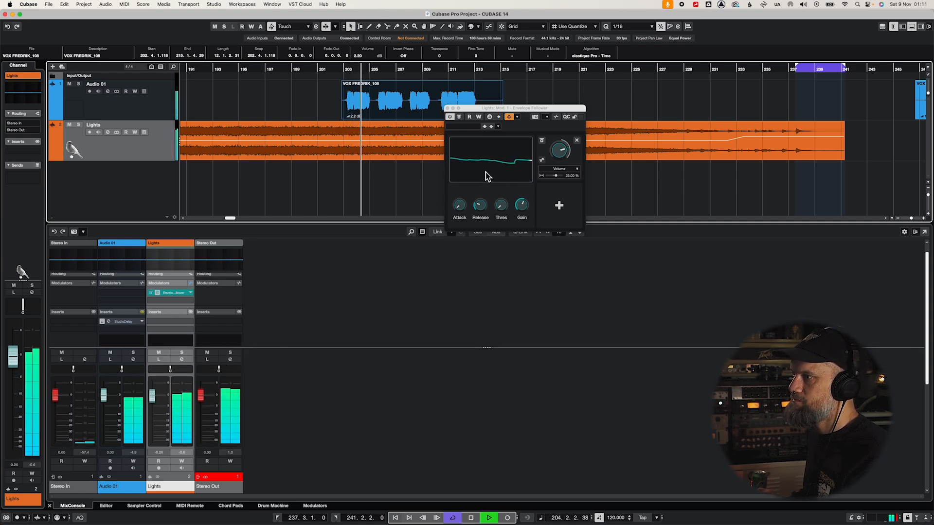
- Place the Lights Envelope Follower window beside the mixer channels, compare its curve with the Lights fader during playback, and stop playback
drag(535, 119, 209, 240)
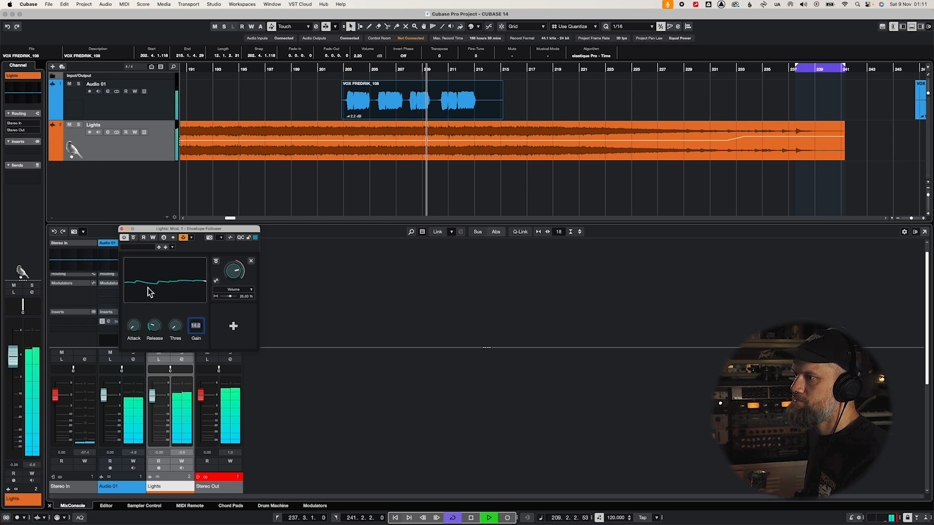
key(space)
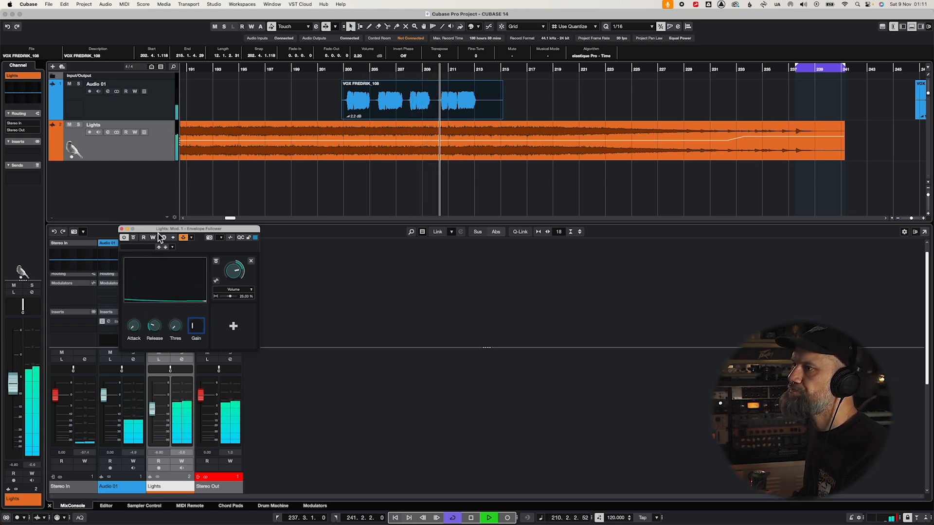
drag(163, 228, 346, 233)
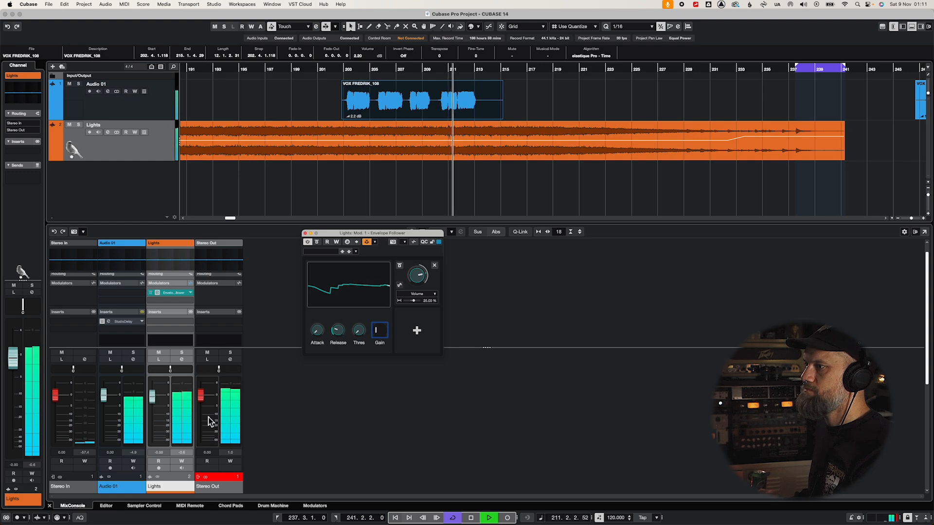
click(430, 466)
key(space)
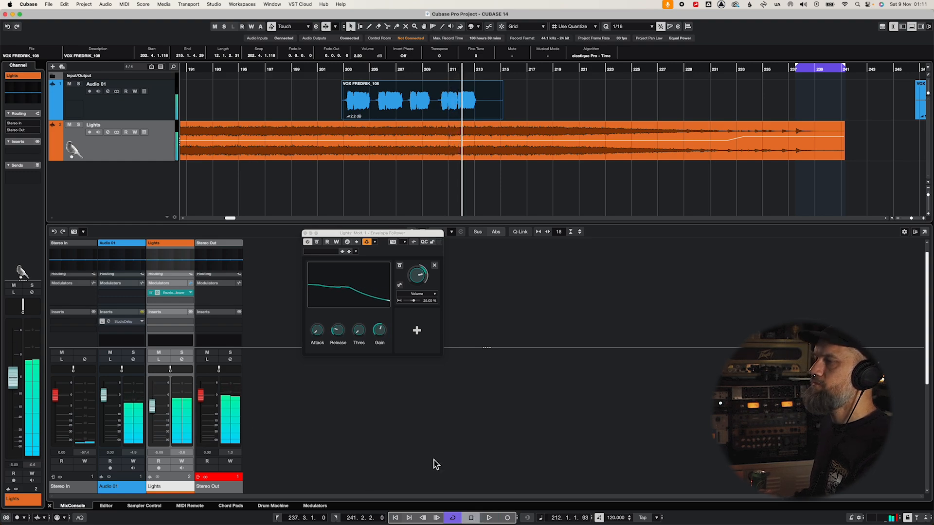
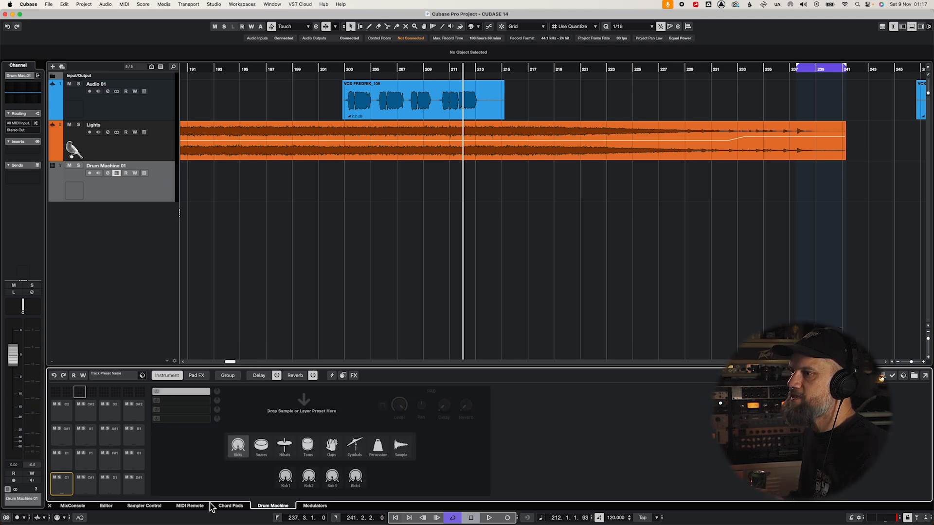
- From the KICK folder of the KITCHEN KIT samples in Finder, load Close - Kick Vel1 RL1.wav onto the Drum Machine's C1 pad and audition it
click(37, 515)
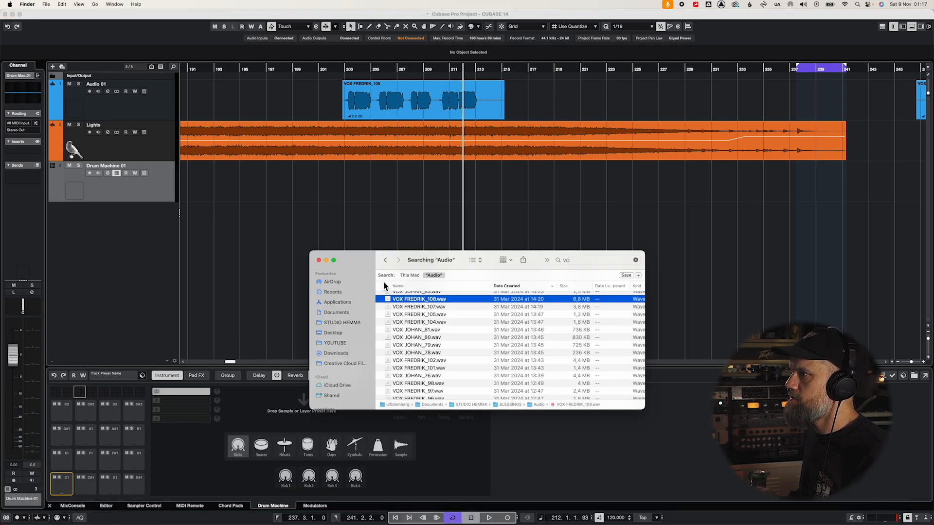
drag(464, 254, 580, 169)
click(458, 237)
double_click(548, 287)
double_click(529, 231)
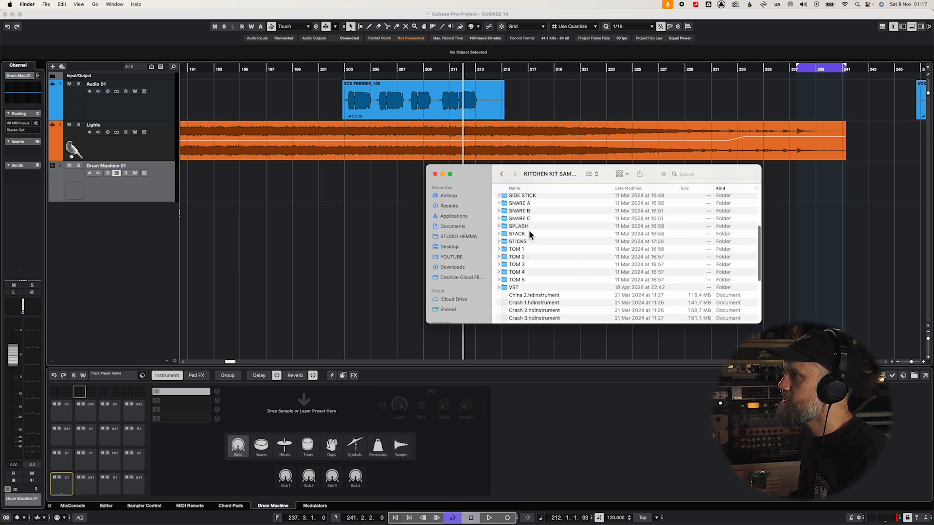
drag(543, 245, 302, 412)
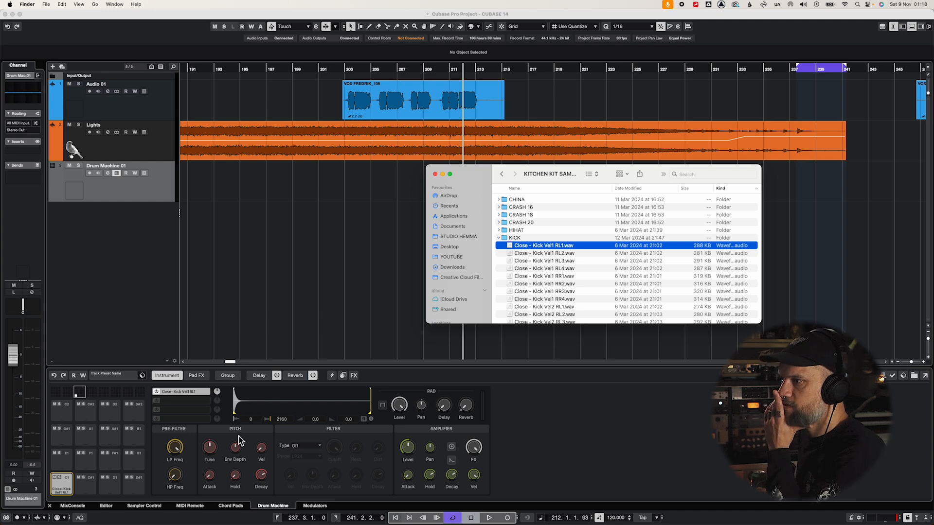
click(62, 488)
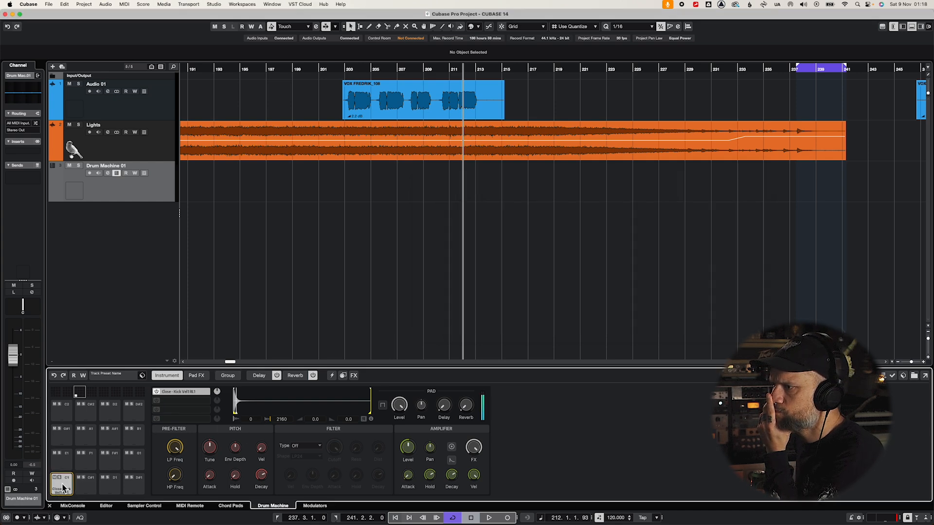
click(62, 488)
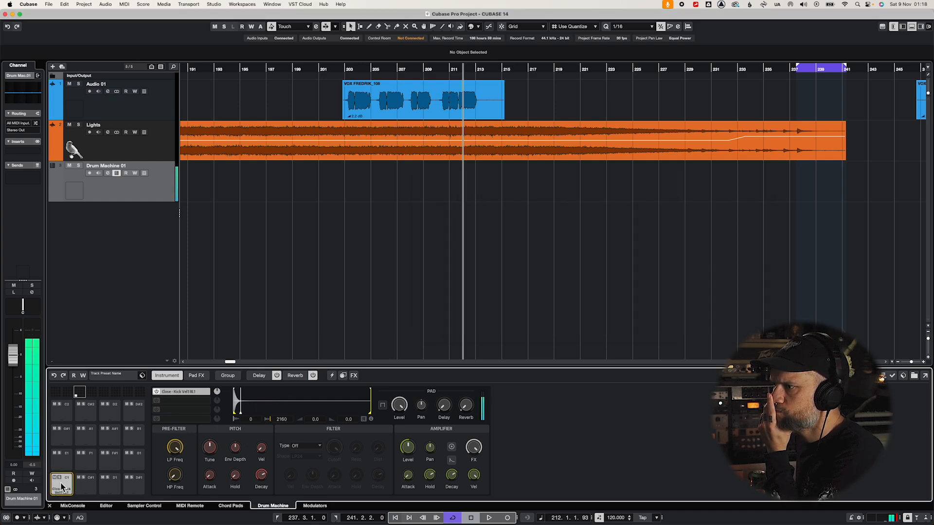
- Add the OH - Kick Vel1 RL1 and Room - Kick Vel1 RL1 samples as the kick pad's second and third layers and audition the pad
mouse_move(127, 514)
click(48, 504)
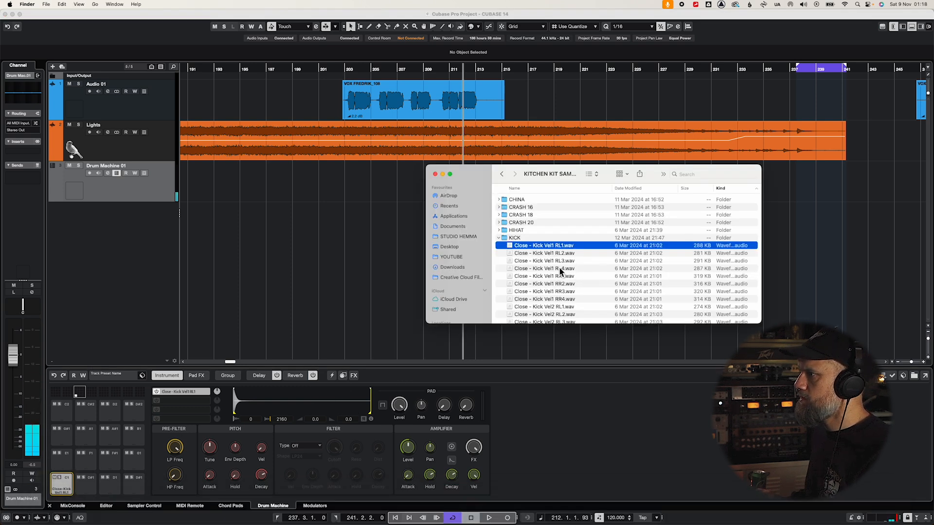
scroll(570, 270, down, 10)
scroll(571, 273, down, 6)
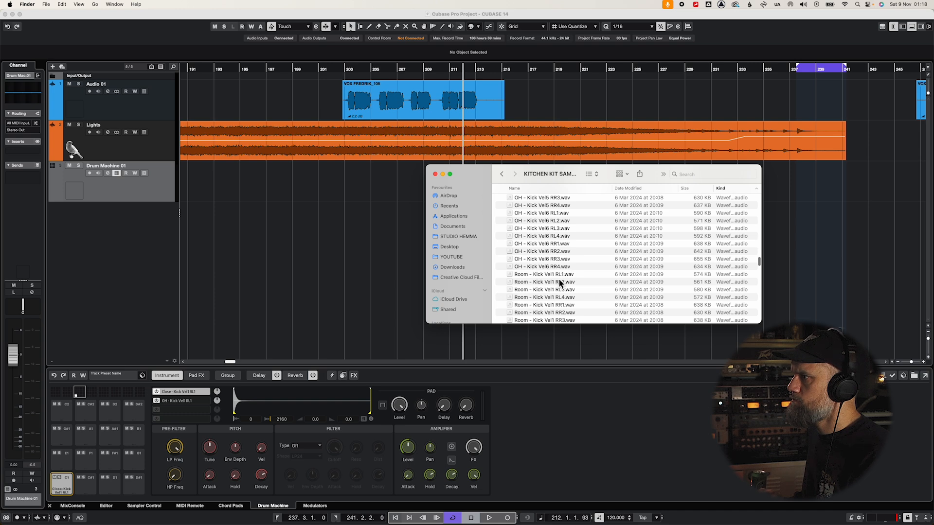
drag(538, 274, 185, 410)
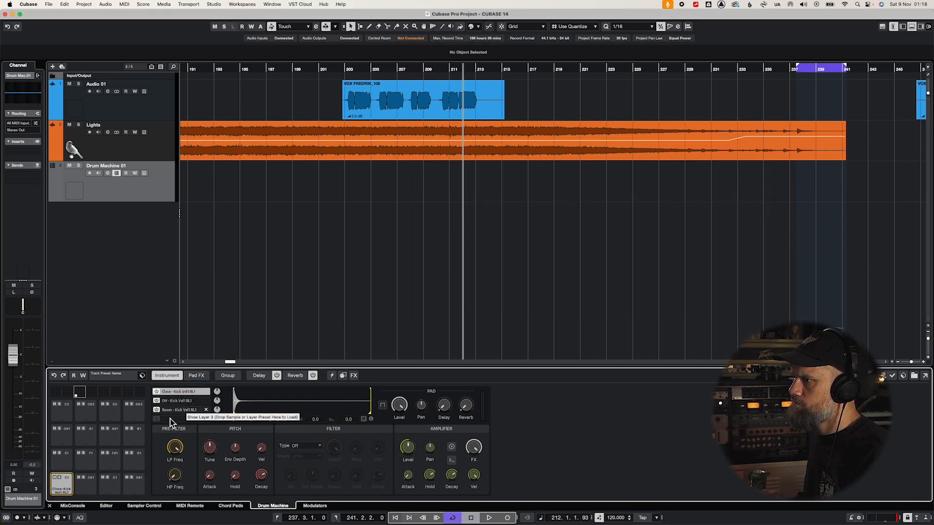
click(64, 489)
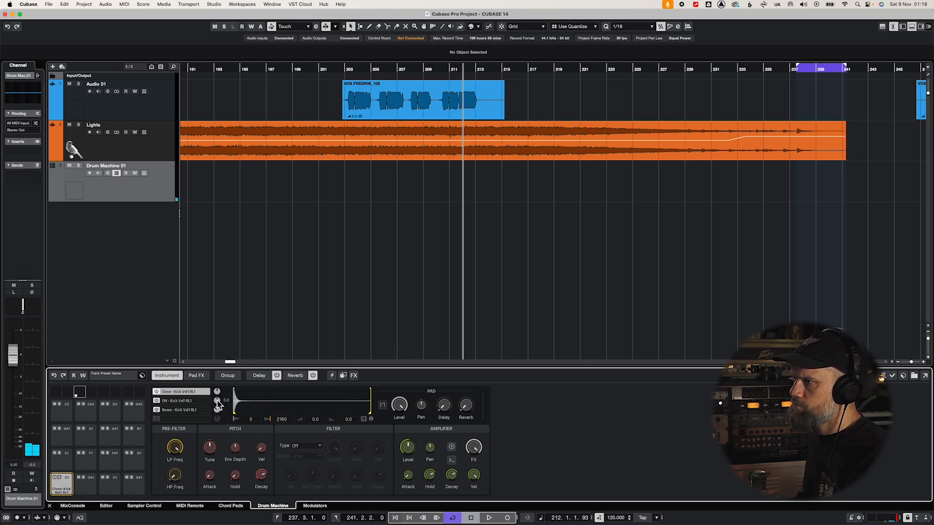
click(64, 487)
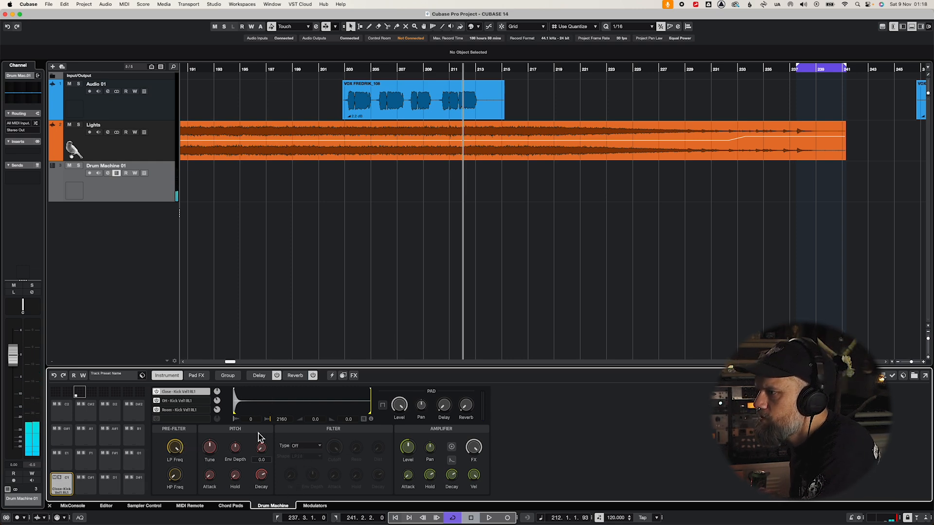
drag(181, 403, 181, 393)
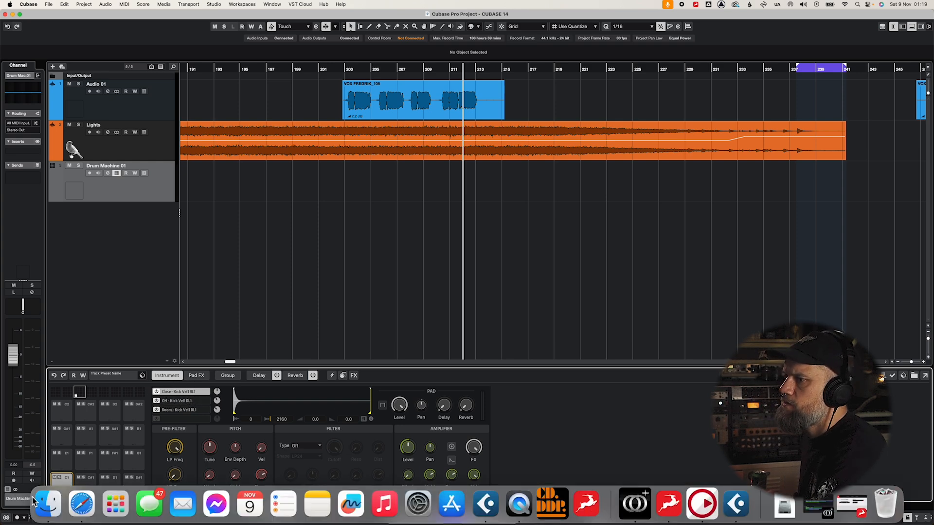
- Replace the kick pad's first layer with Close - Kick Vel1 RL2.wav from the Finder KICK folder
click(50, 501)
scroll(565, 251, up, 10)
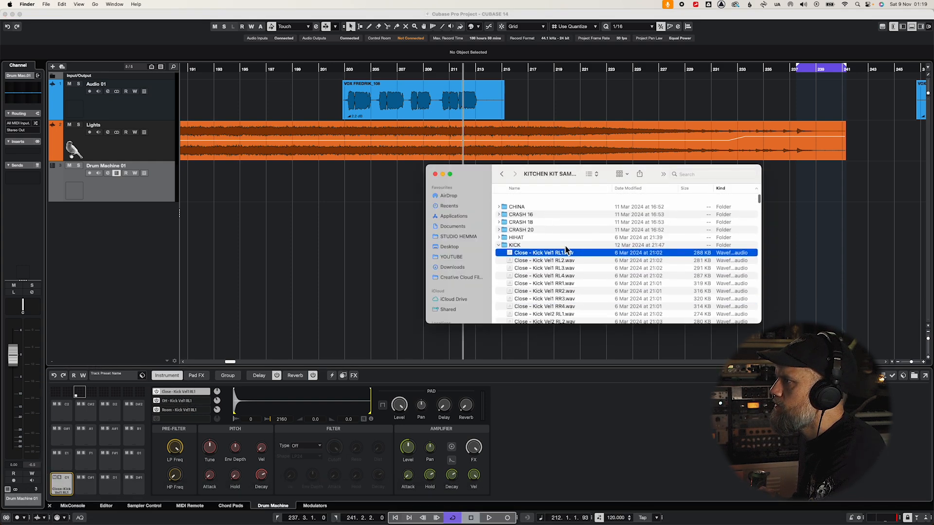
click(522, 254)
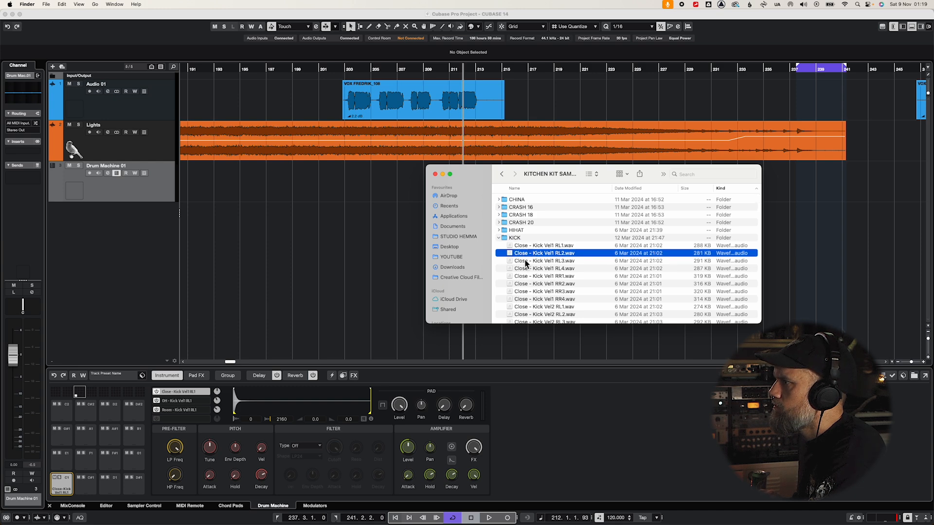
drag(549, 256, 191, 395)
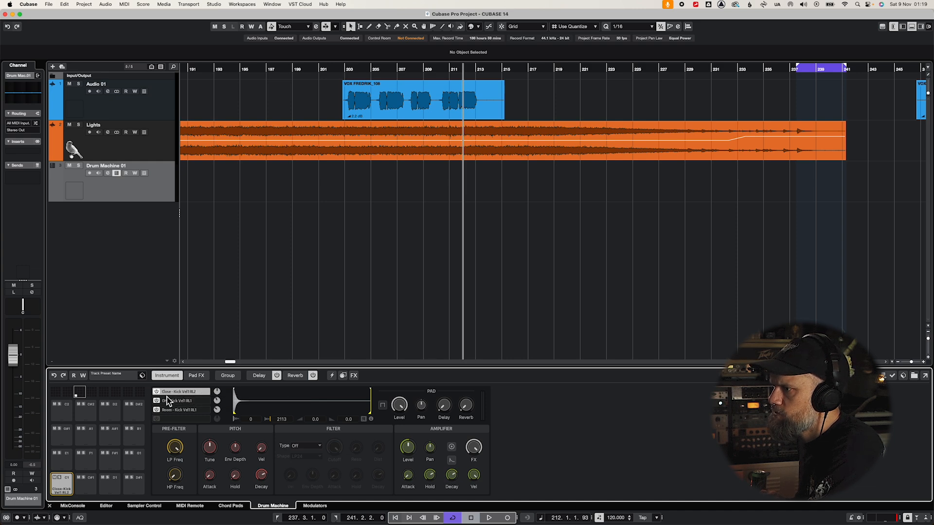
- View the Drum Machine's Group and Delay pages, and open the Pad FX page
click(228, 375)
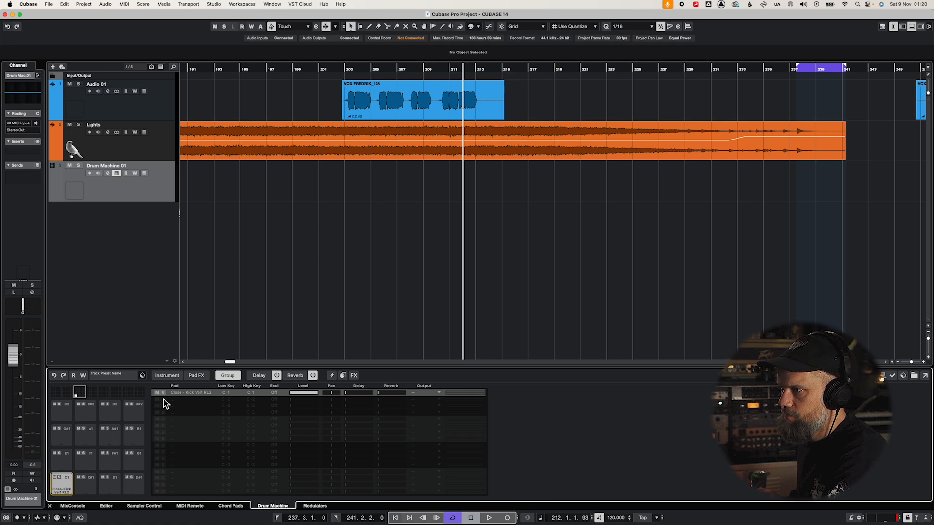
click(258, 376)
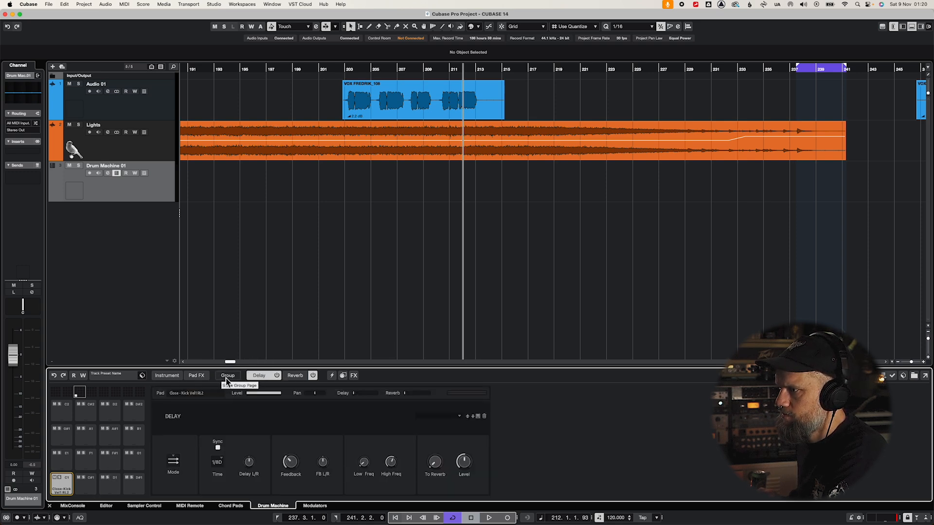
click(200, 377)
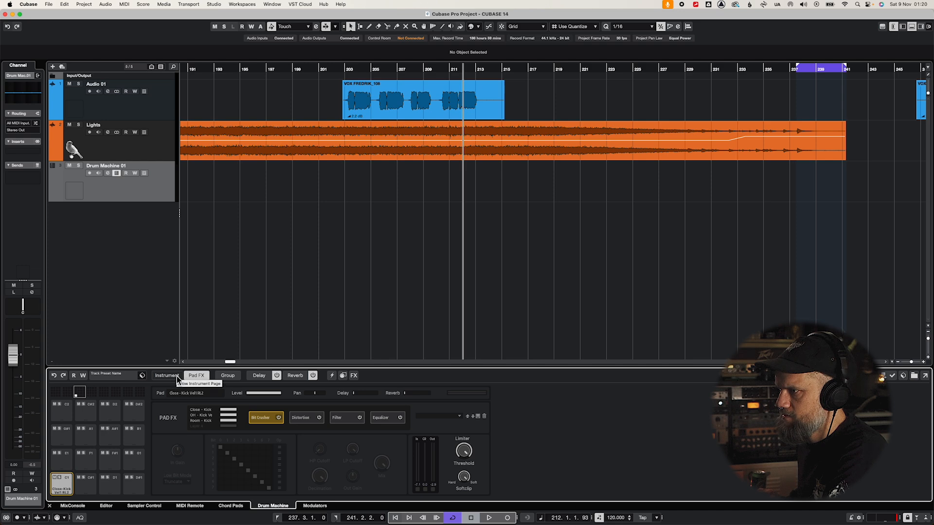
- Turn on Distortion in the kick pad's effects and raise its Drive strongly, auditioning the pad
click(62, 492)
click(301, 418)
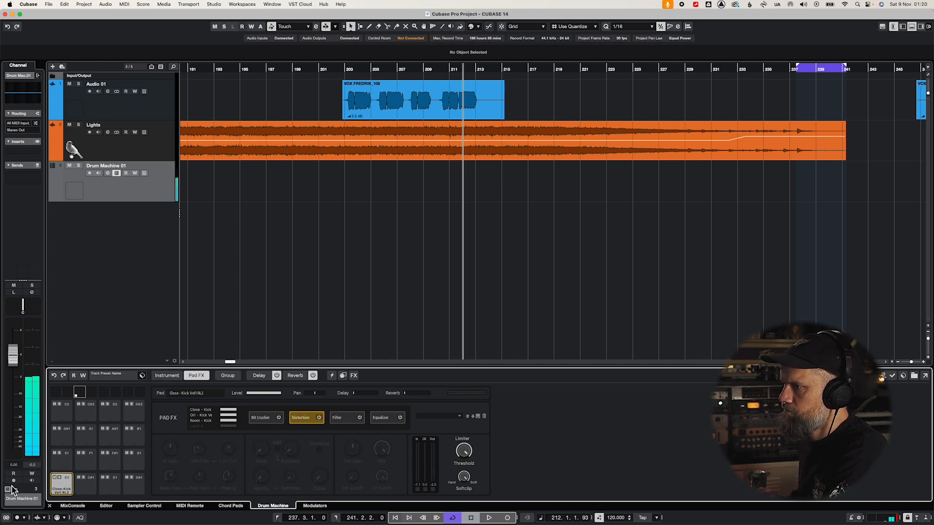
click(319, 418)
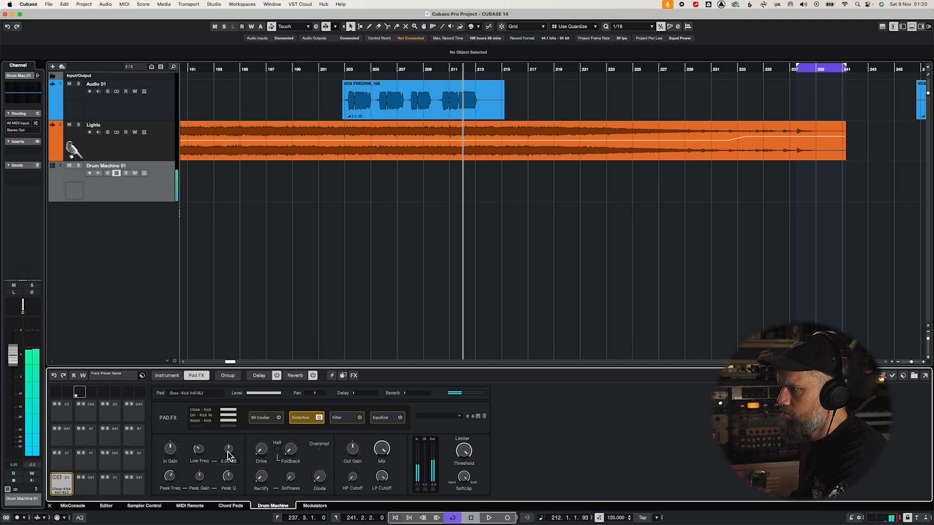
drag(258, 449, 255, 387)
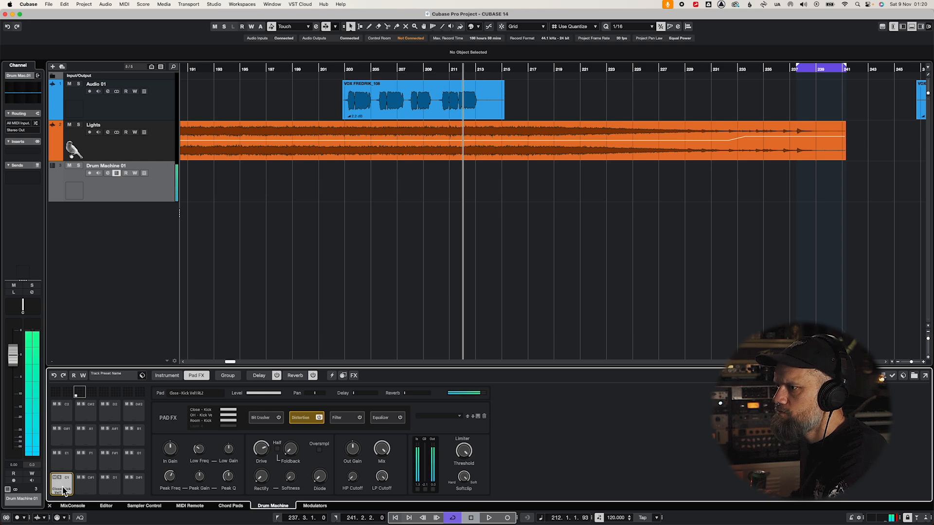
- Refine the kick's Distortion with slightly less Drive, more Diode, oversampling on and a lower Out Gain, auditioning the pad
drag(263, 447, 263, 457)
click(319, 451)
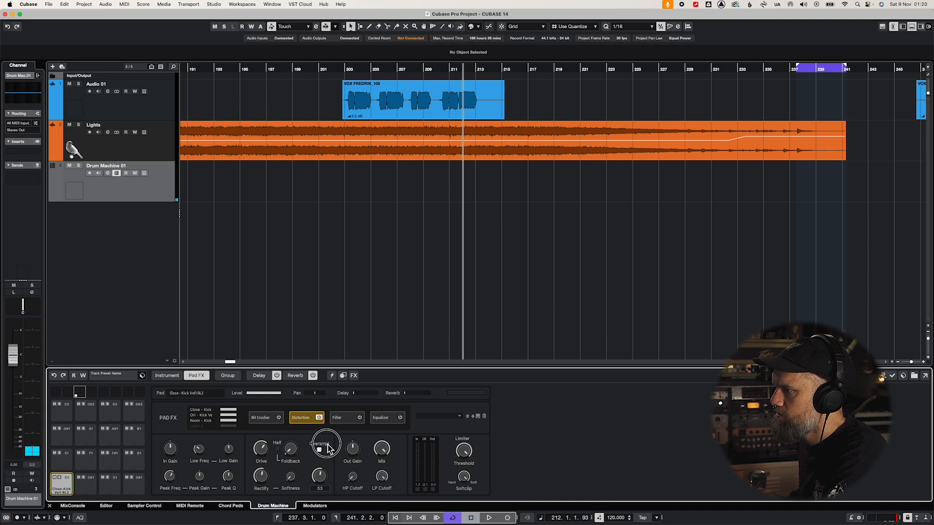
drag(352, 449, 351, 467)
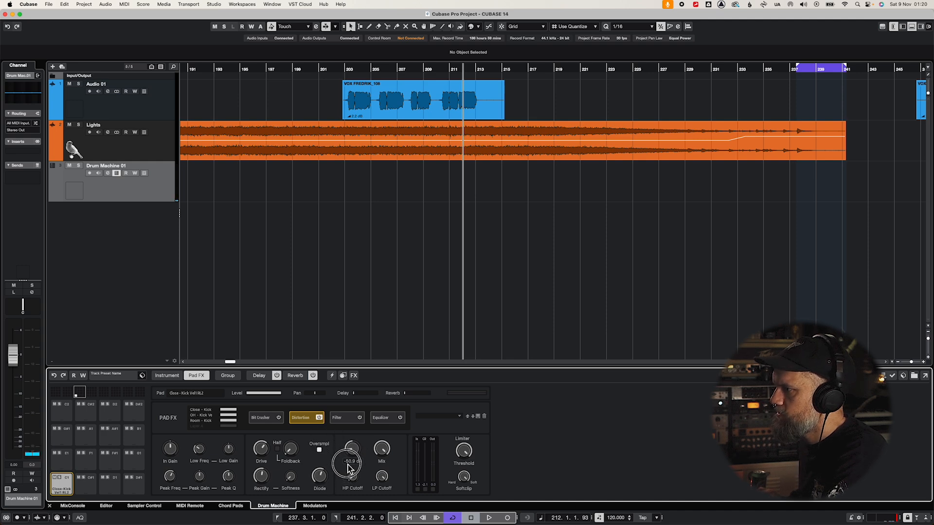
click(62, 483)
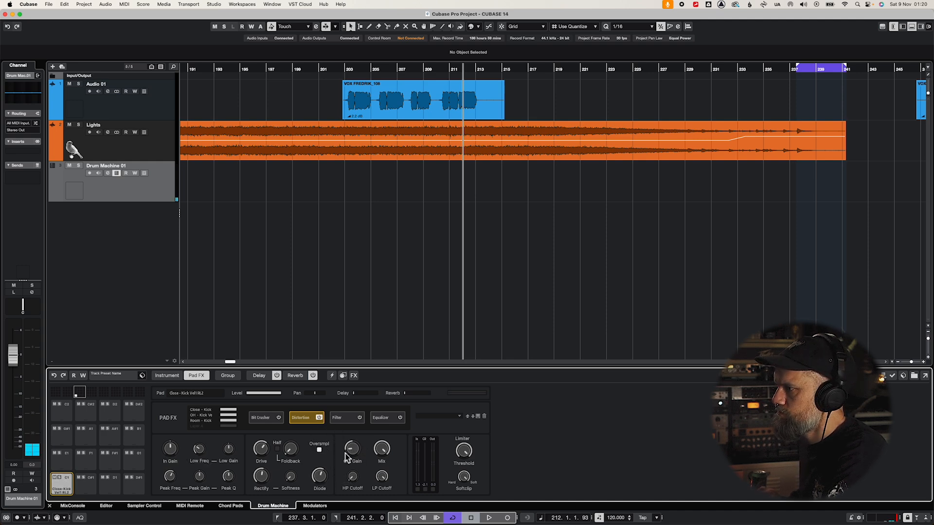
click(66, 484)
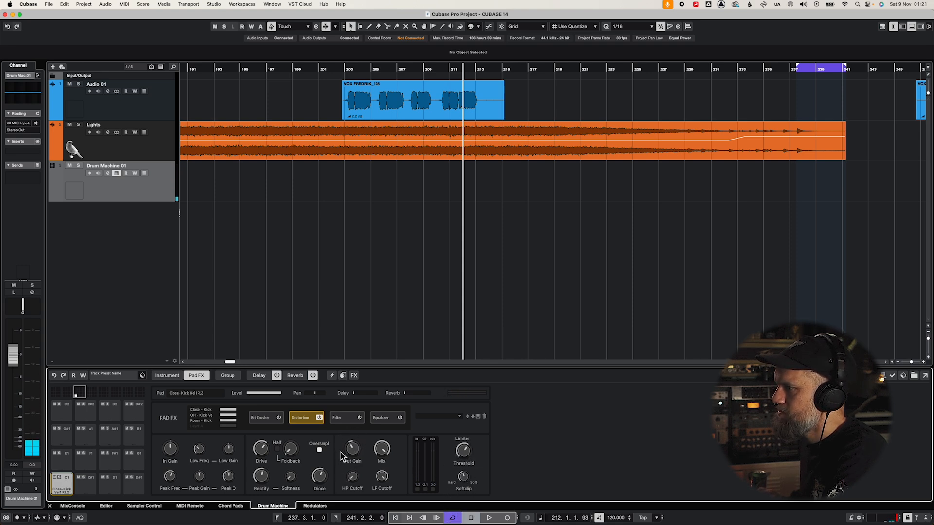
- Raise the Foldback amount in the kick pad's Distortion effect, auditioning the pad
click(66, 486)
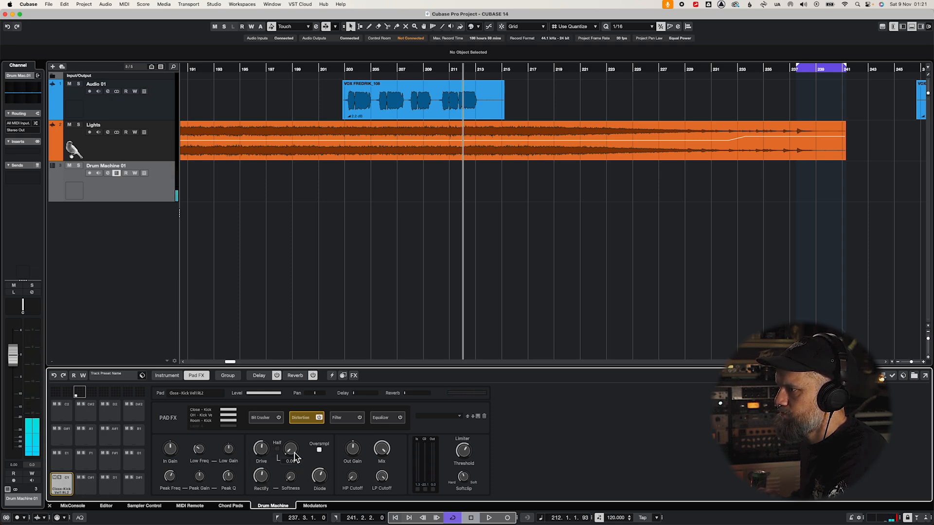
click(66, 486)
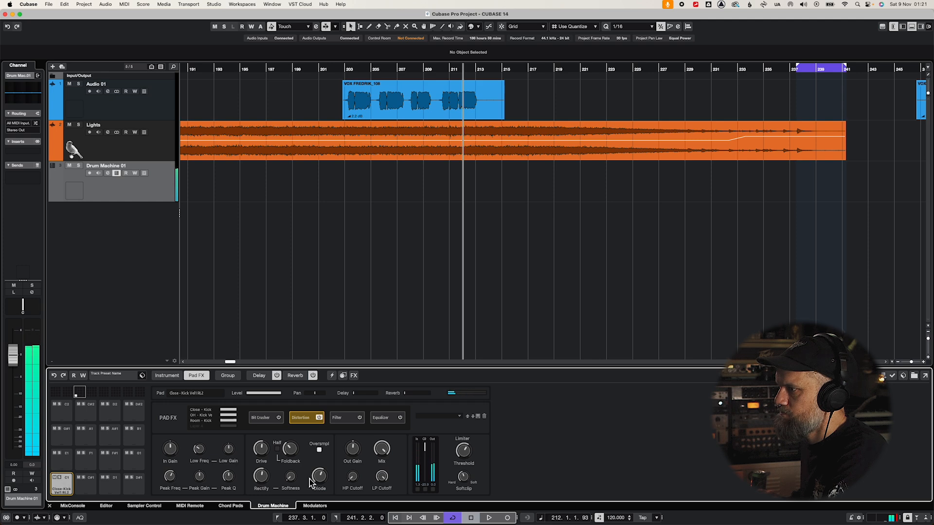
click(65, 485)
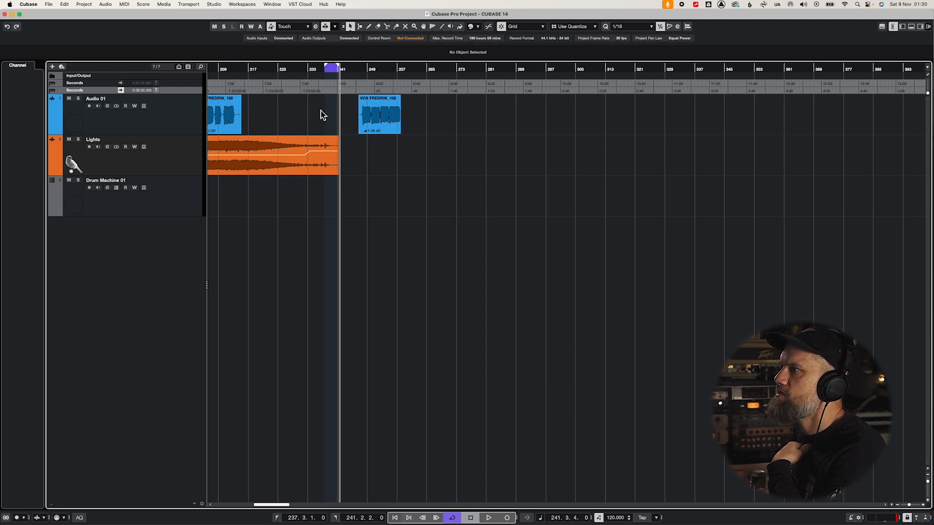
scroll(327, 134, right, 1)
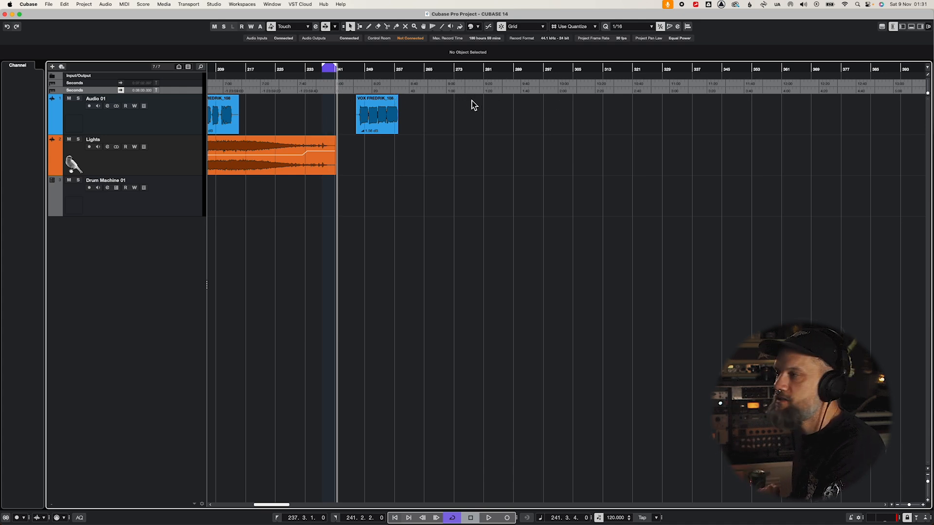
scroll(313, 99, left, 2)
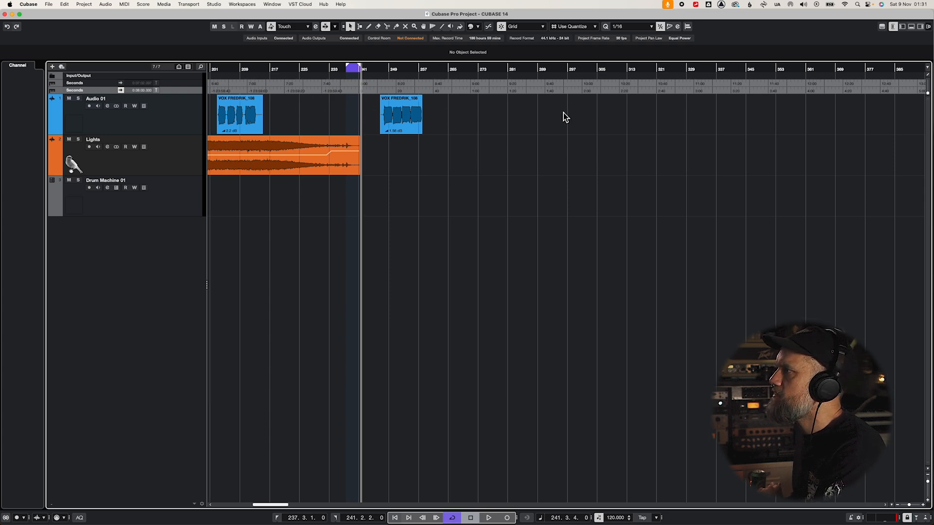
scroll(629, 112, right, 3)
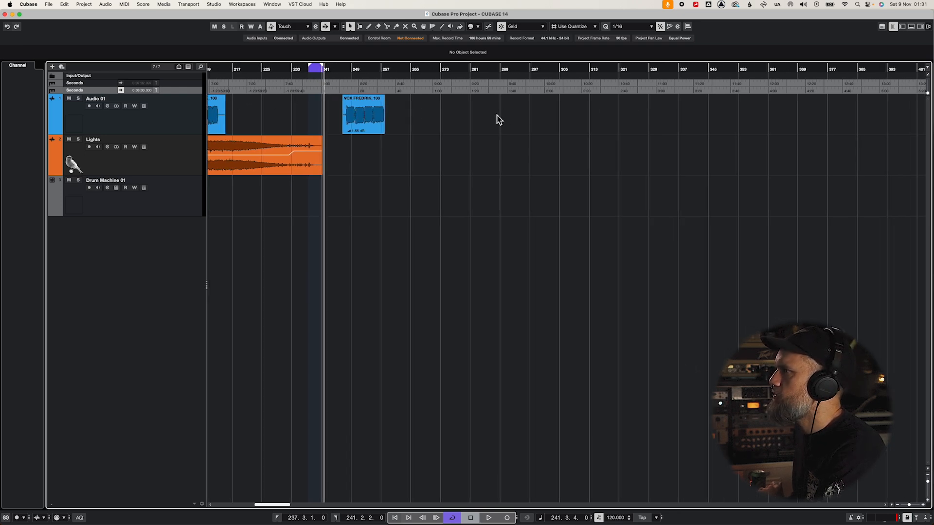
scroll(483, 115, left, 1)
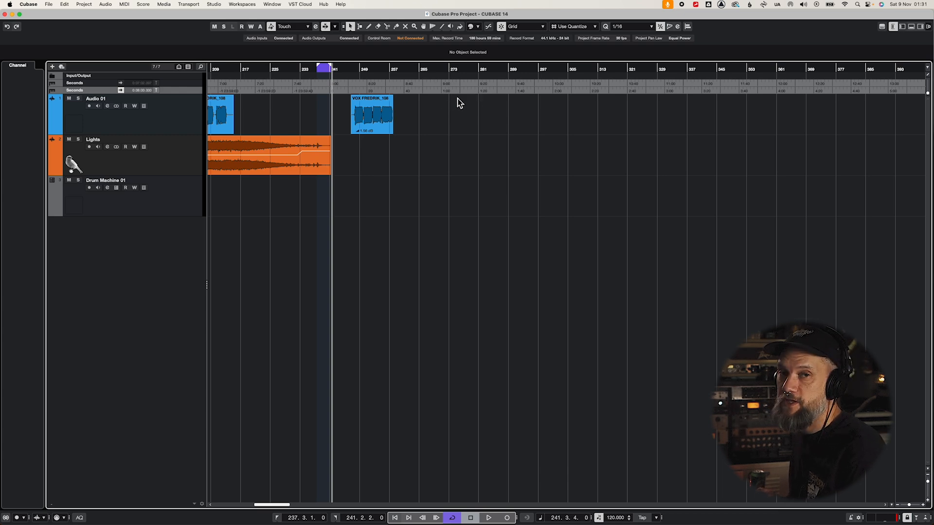
- In Finder, open the CUBASE 14 project folder inside STUDIO HEMMA and examine the backup files in its Auto Saves subfolder
click(42, 502)
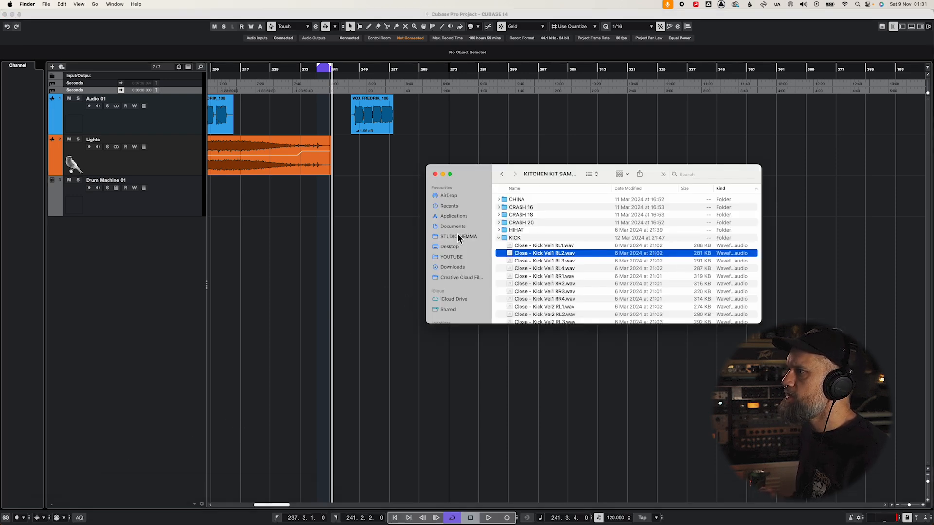
click(457, 237)
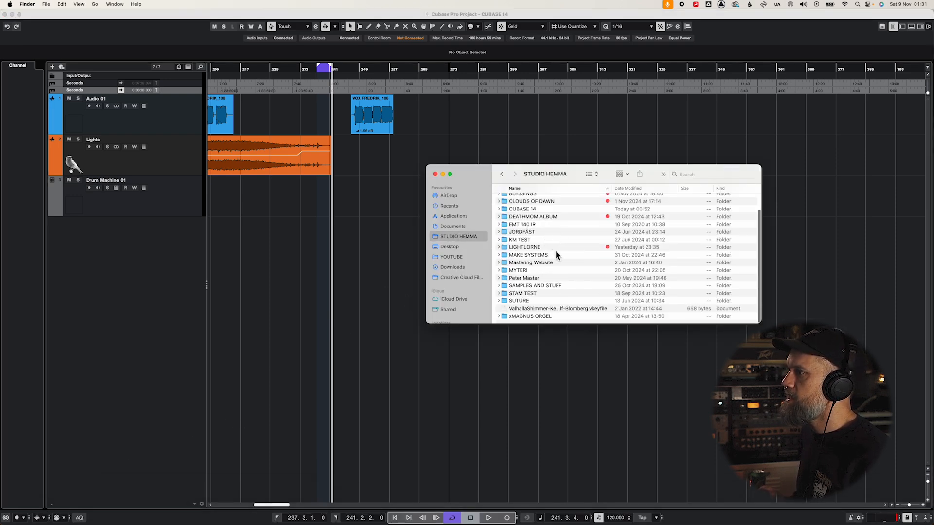
scroll(553, 265, up, 3)
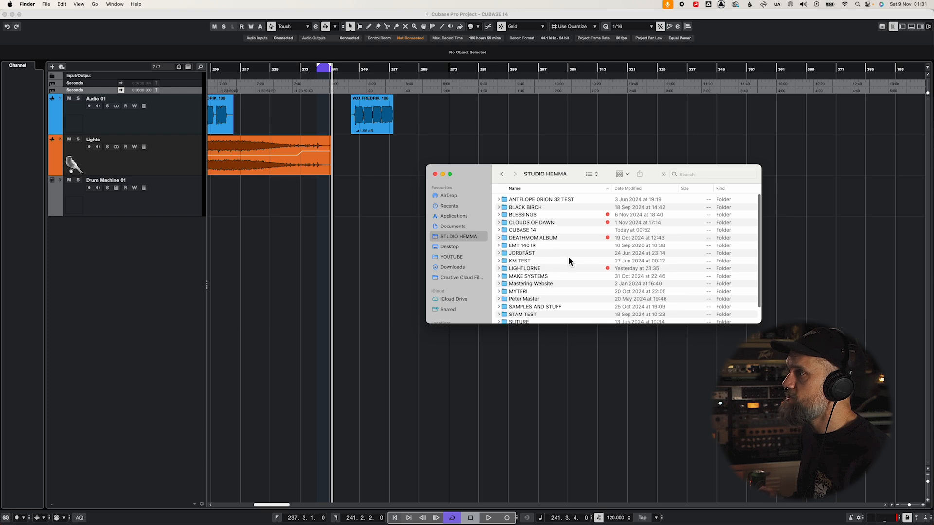
double_click(513, 231)
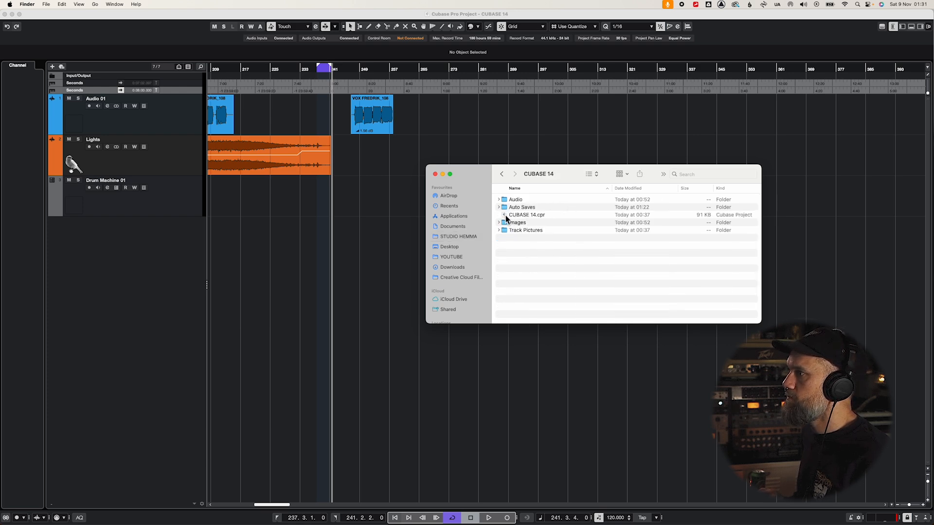
drag(546, 176, 406, 174)
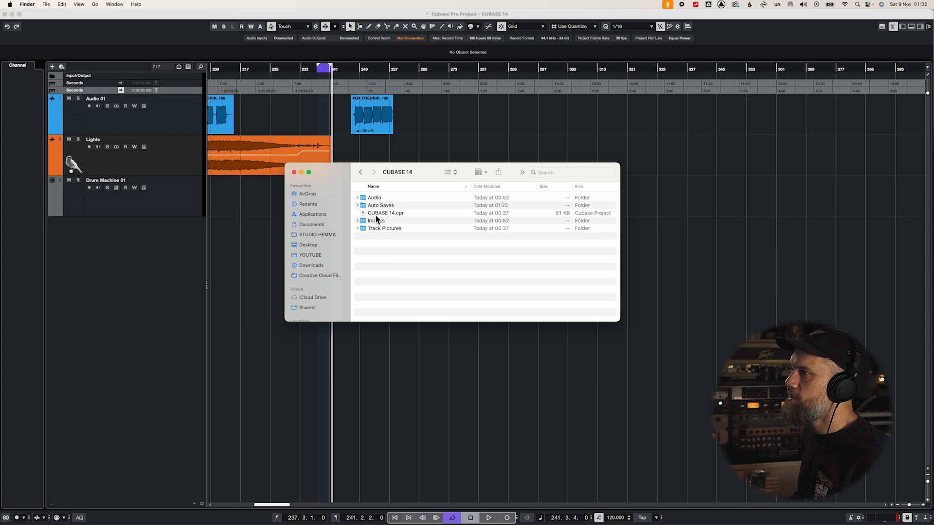
click(358, 205)
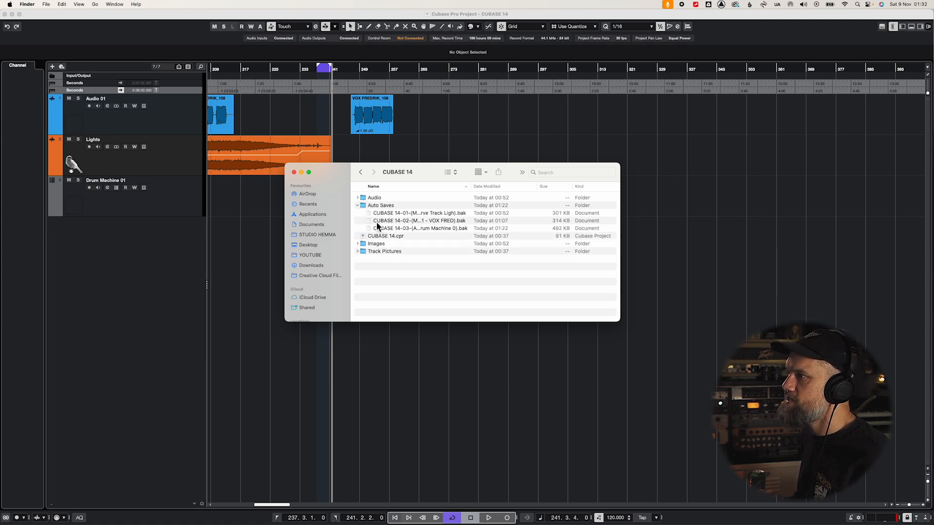
click(358, 205)
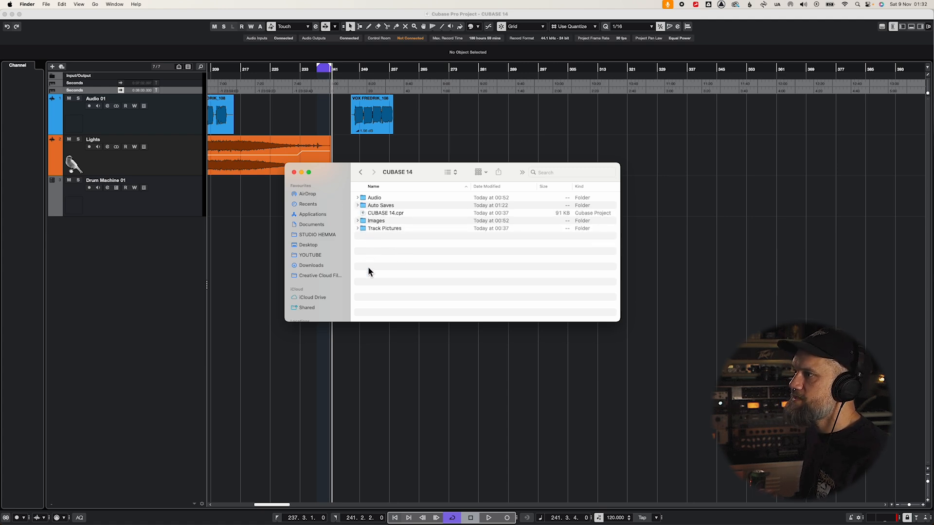
- Open the BLESSINGS project folder in STUDIO HEMMA and examine its .bak backup files among the project files
click(361, 173)
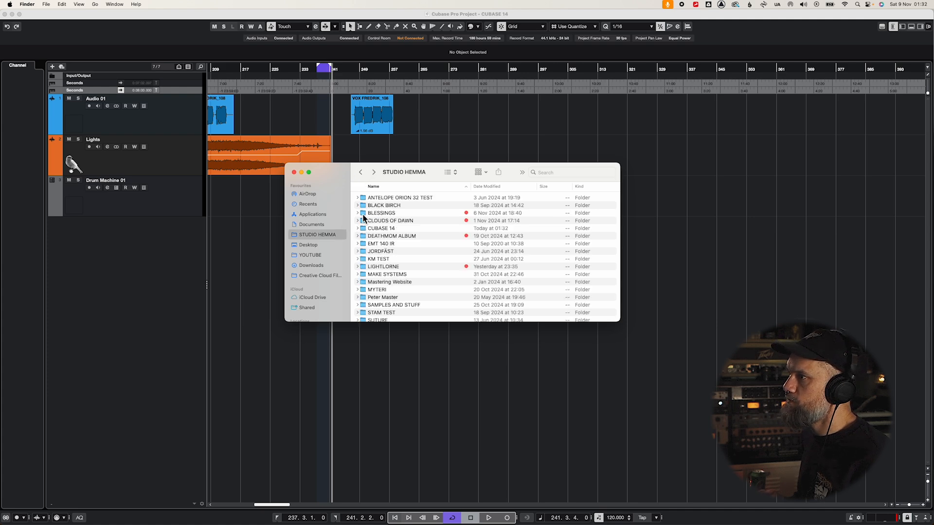
double_click(365, 214)
scroll(433, 273, down, 8)
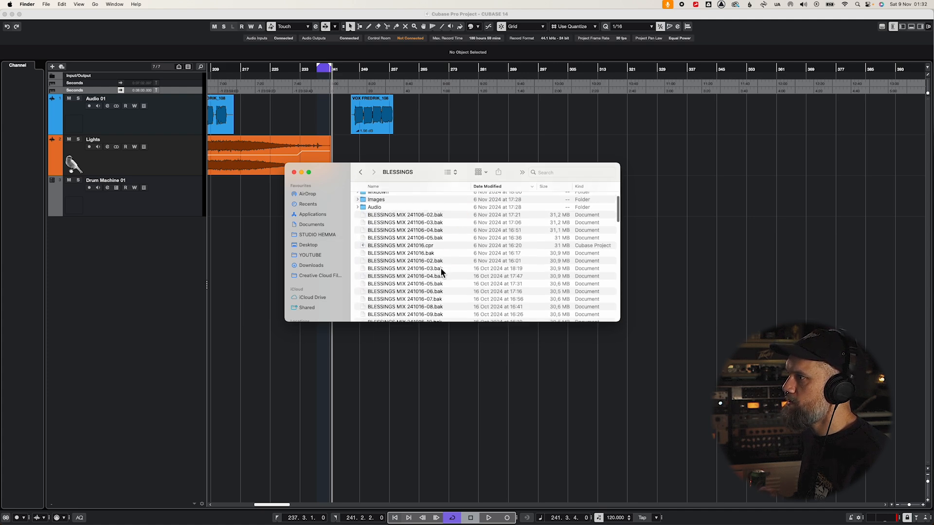
scroll(383, 251, up, 8)
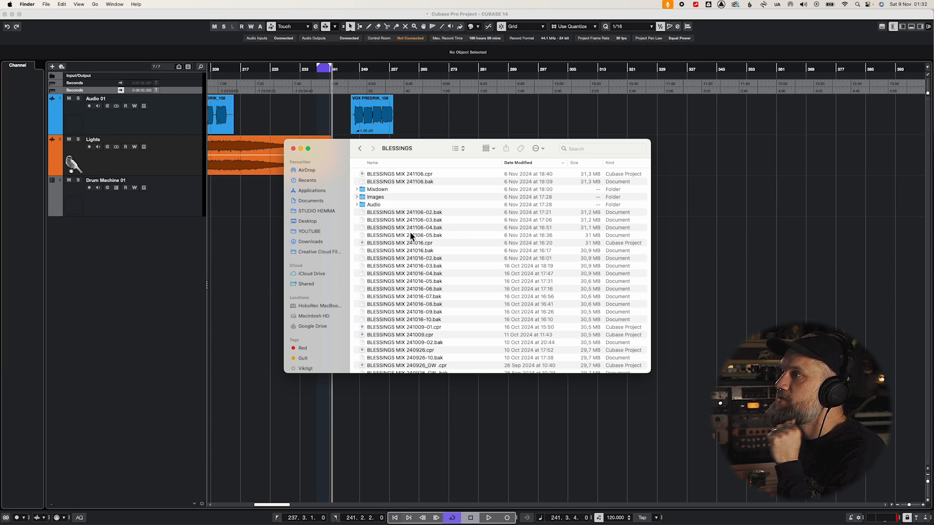
- Return to the CUBASE 14 project folder, view the contents of Auto Saves, and go back to the project folder
click(360, 150)
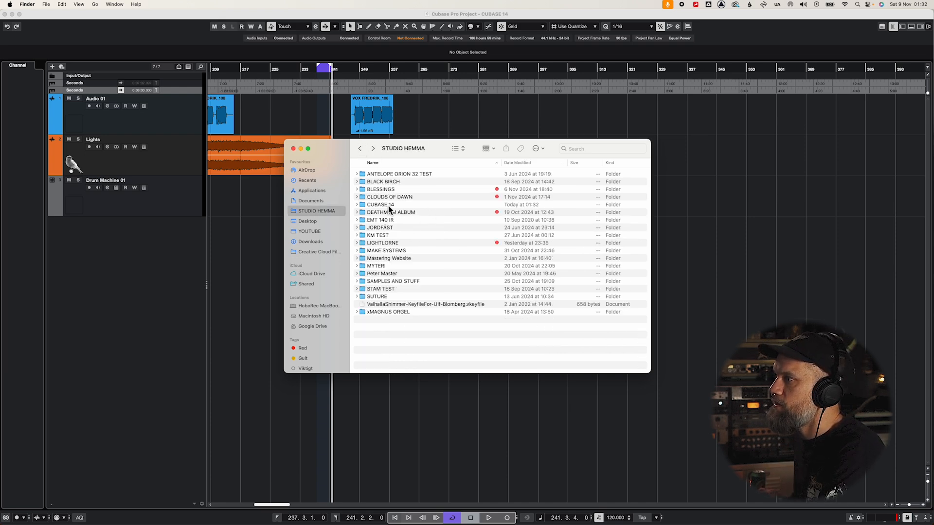
double_click(380, 205)
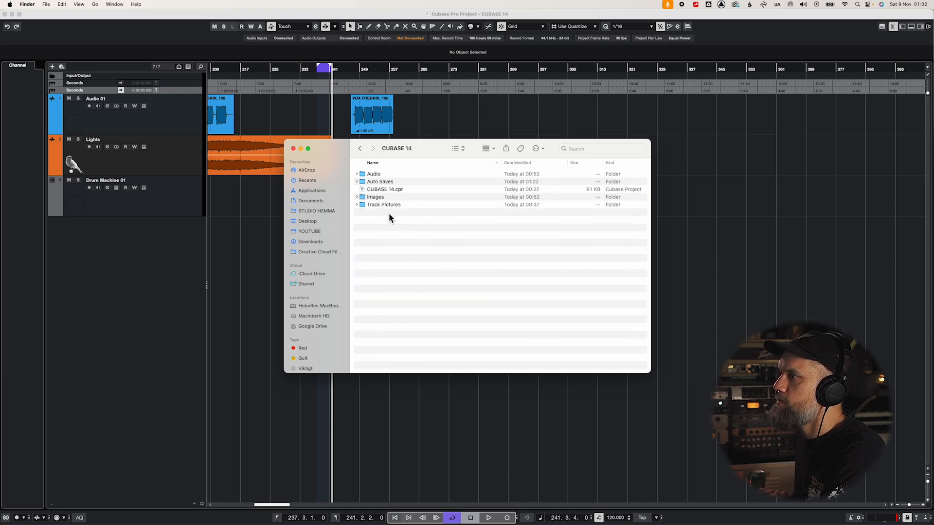
double_click(364, 182)
click(360, 148)
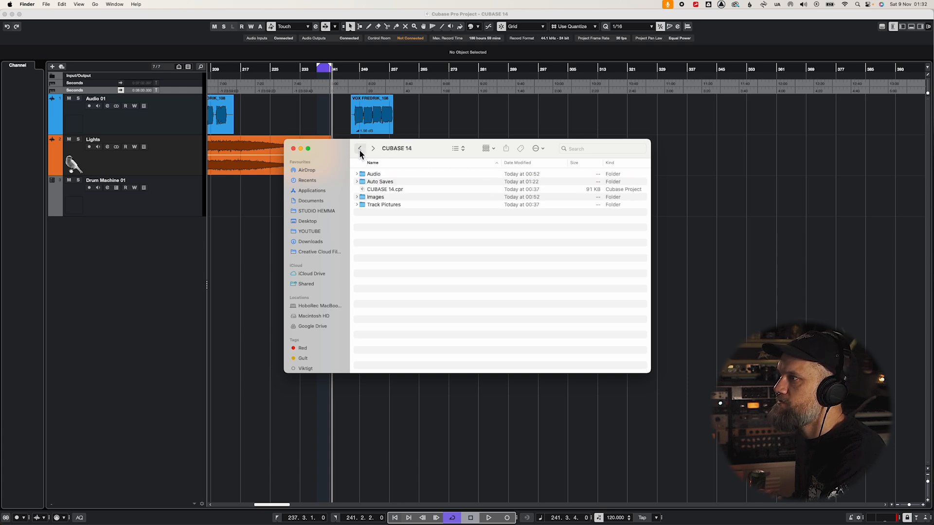